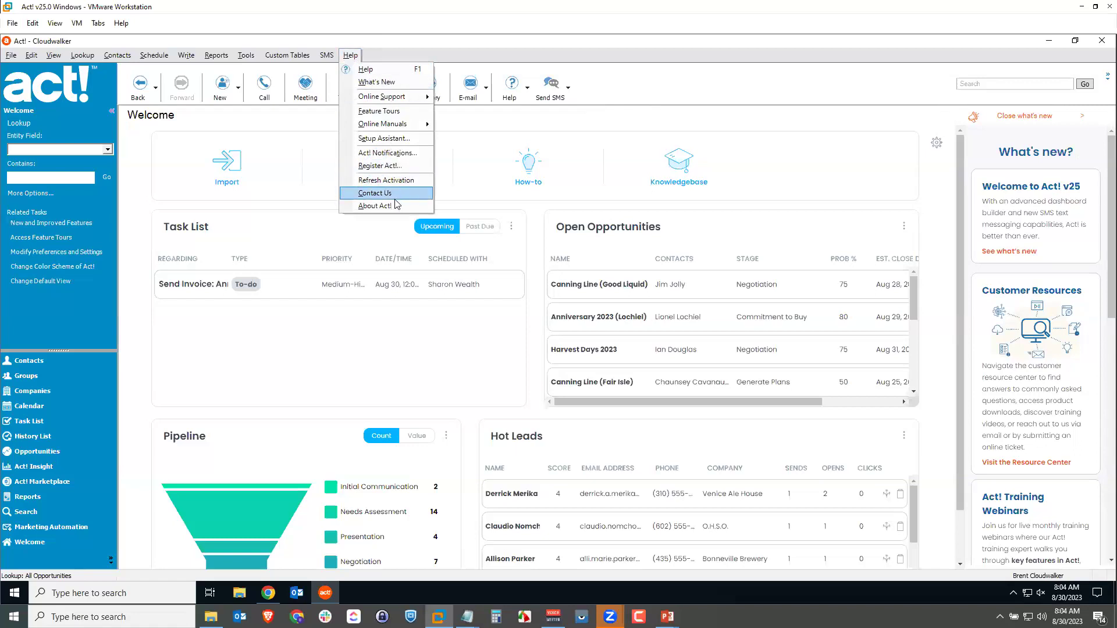
Check Help > About Act! to confirm the installed version is 25.0 Update 3.
{"action": "left_click", "coordinate": [399, 207]}
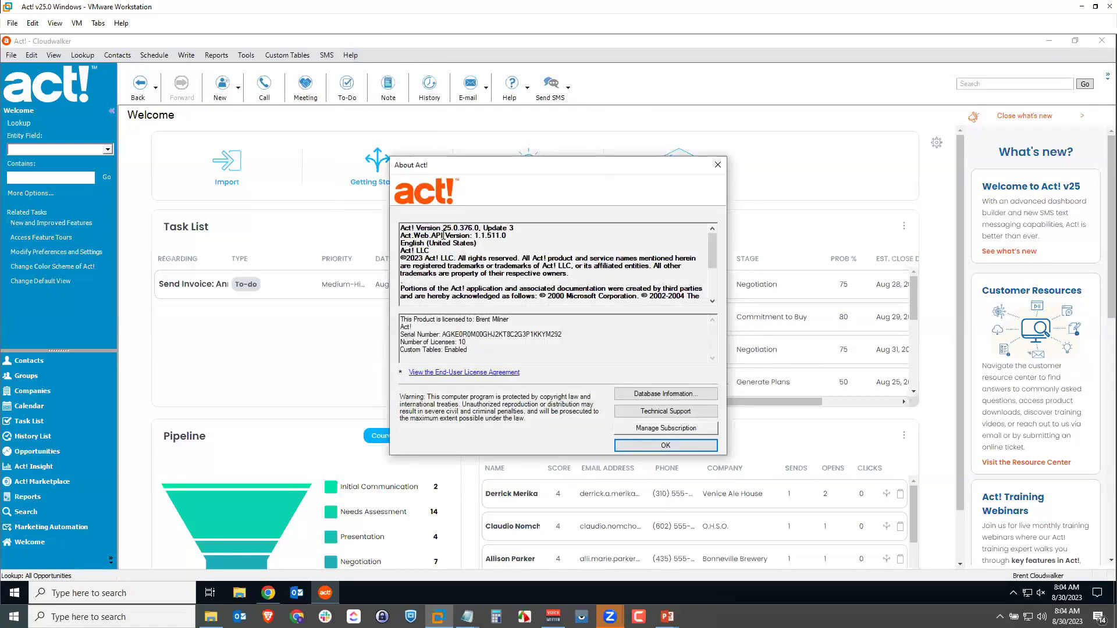
{"action": "mouse_move", "coordinate": [498, 228]}
{"action": "left_mouse_down"}
{"action": "mouse_move", "coordinate": [514, 228]}
{"action": "mouse_move", "coordinate": [480, 228]}
{"action": "left_mouse_up"}
{"action": "left_click", "coordinate": [519, 229]}
{"action": "left_click", "coordinate": [664, 447]}
Check for updates to confirm Act! is already the latest version, then dismiss the notice.
{"action": "left_click", "coordinate": [350, 56]}
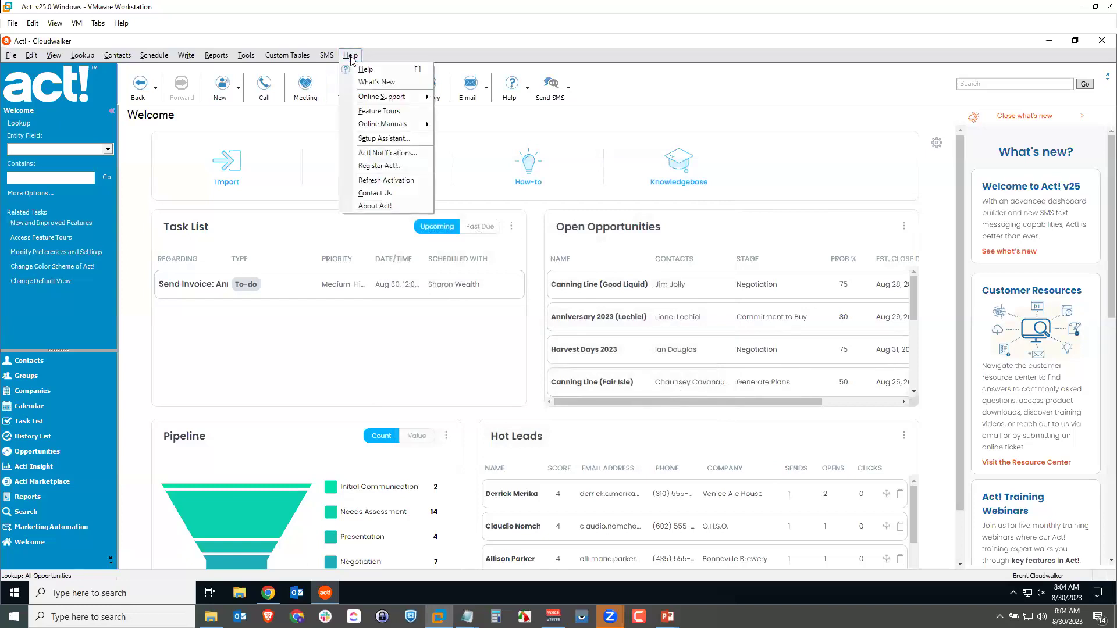
{"action": "left_click", "coordinate": [377, 153]}
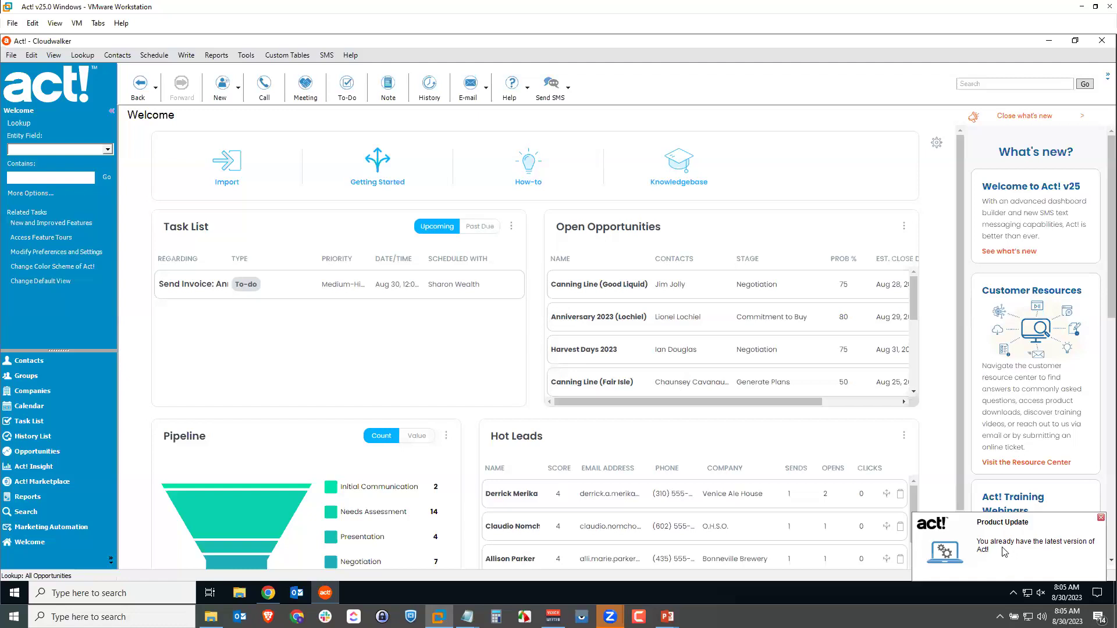
{"action": "left_click", "coordinate": [1101, 517]}
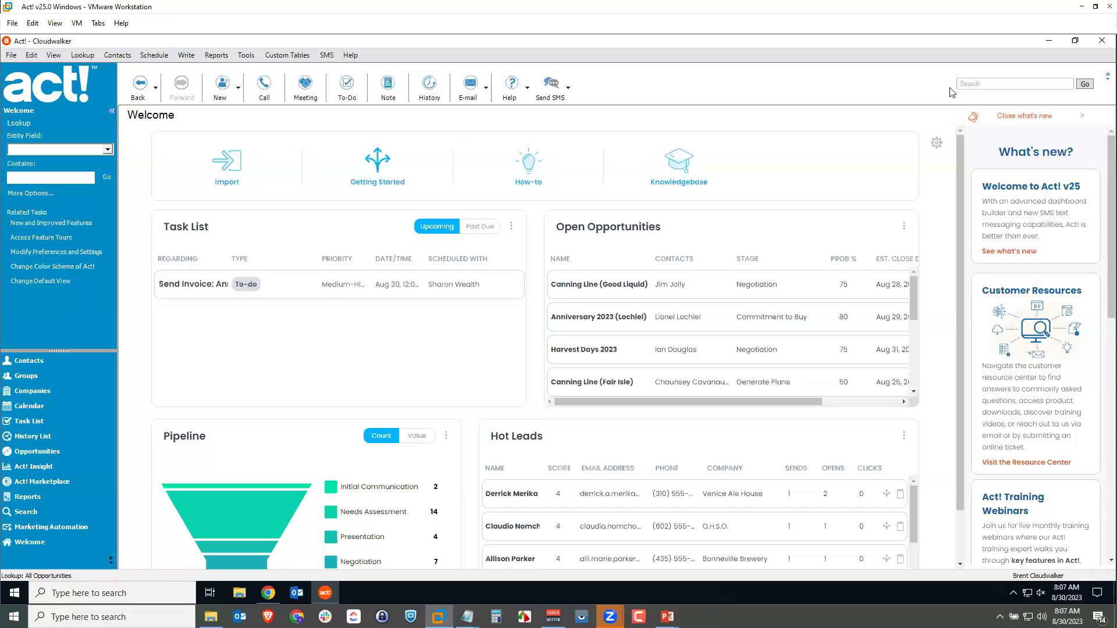
Minimize Act! and Chrome and browse File Explorer to C:\act!_25x376.
{"action": "left_click", "coordinate": [1048, 44]}
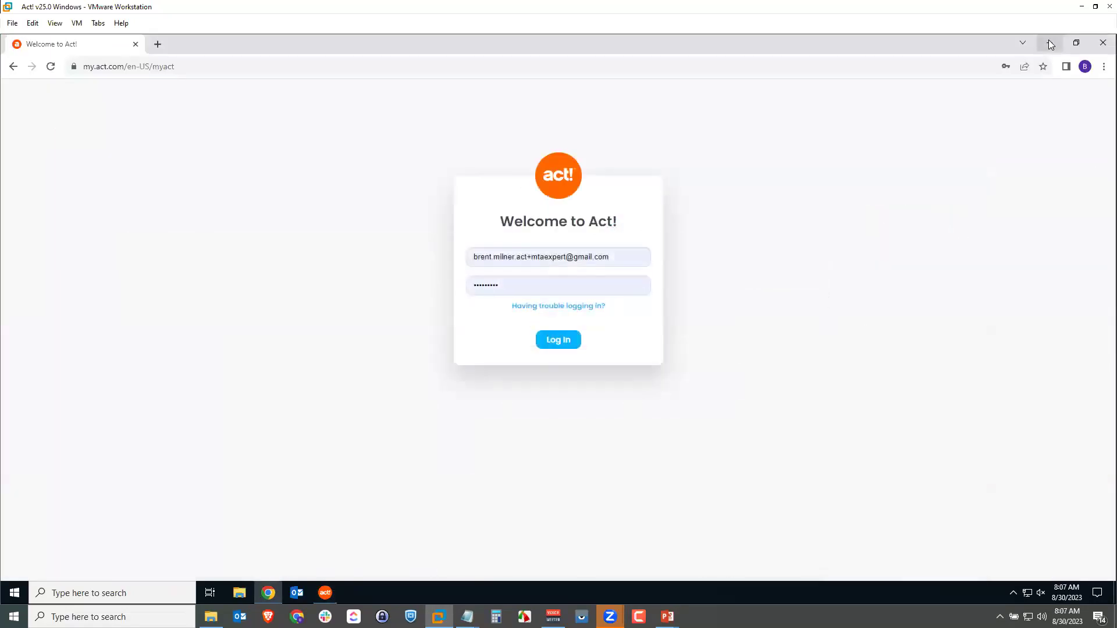
{"action": "left_click", "coordinate": [1048, 40]}
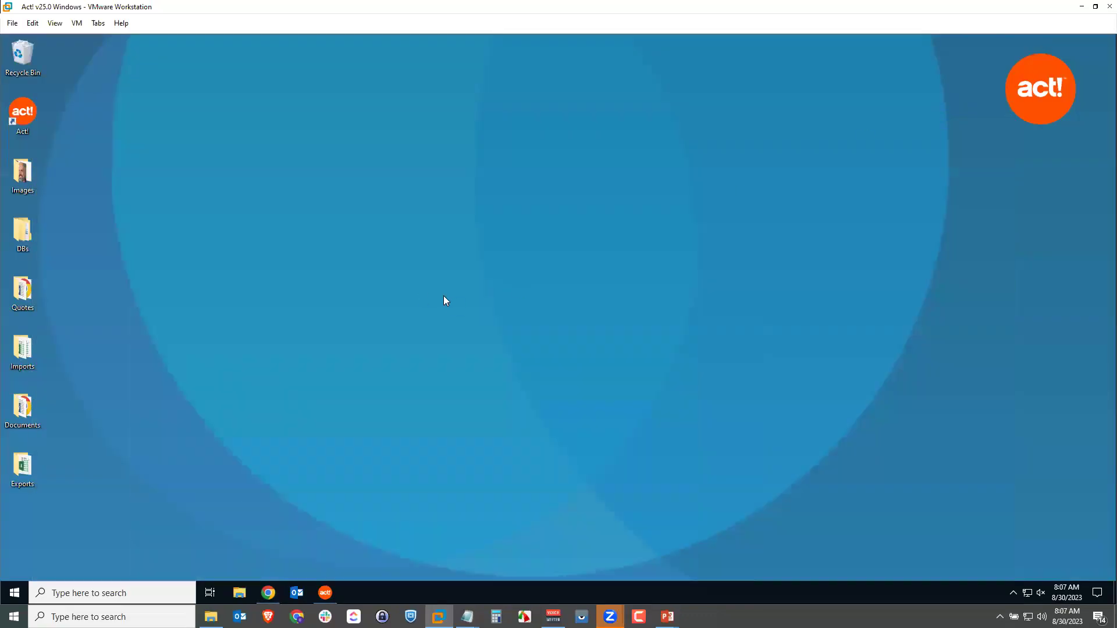
{"action": "left_click", "coordinate": [242, 592]}
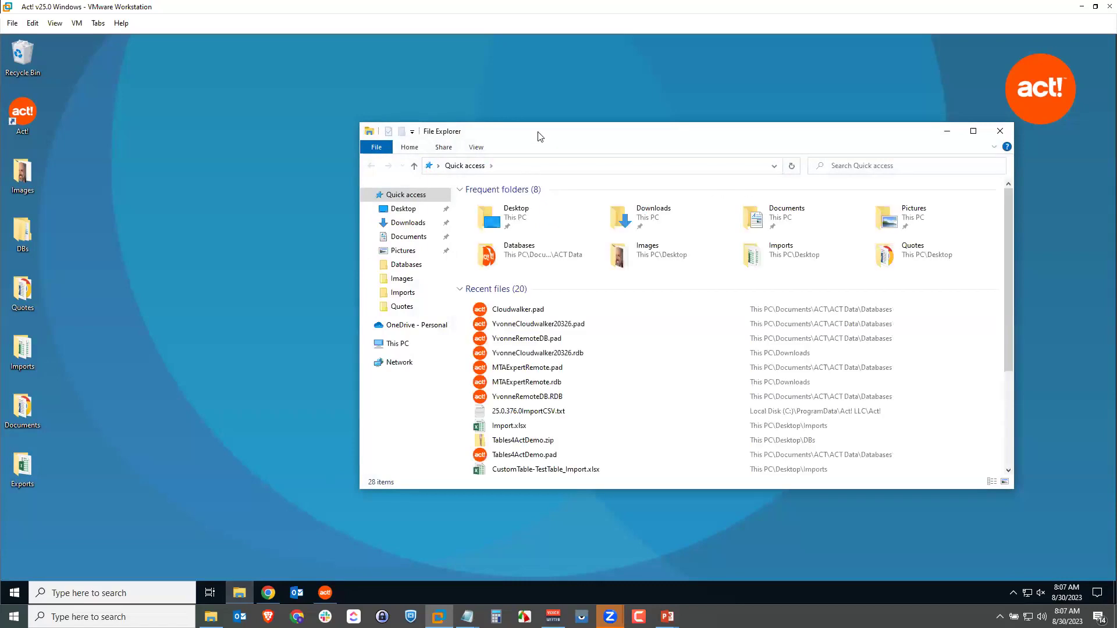
{"action": "left_click", "coordinate": [388, 344]}
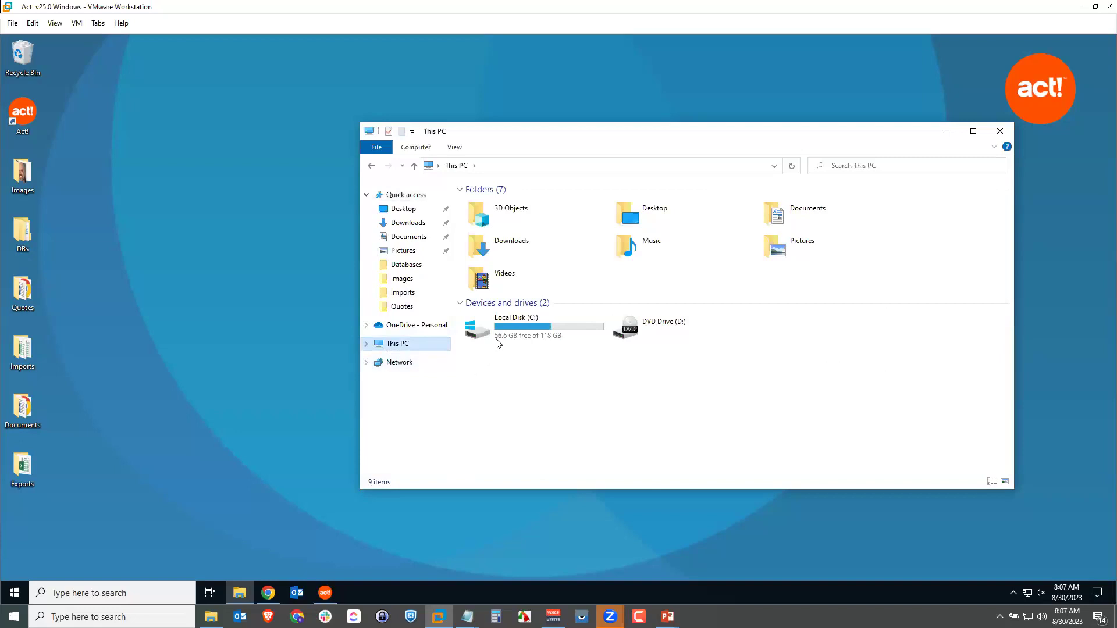
{"action": "double_click", "coordinate": [504, 343]}
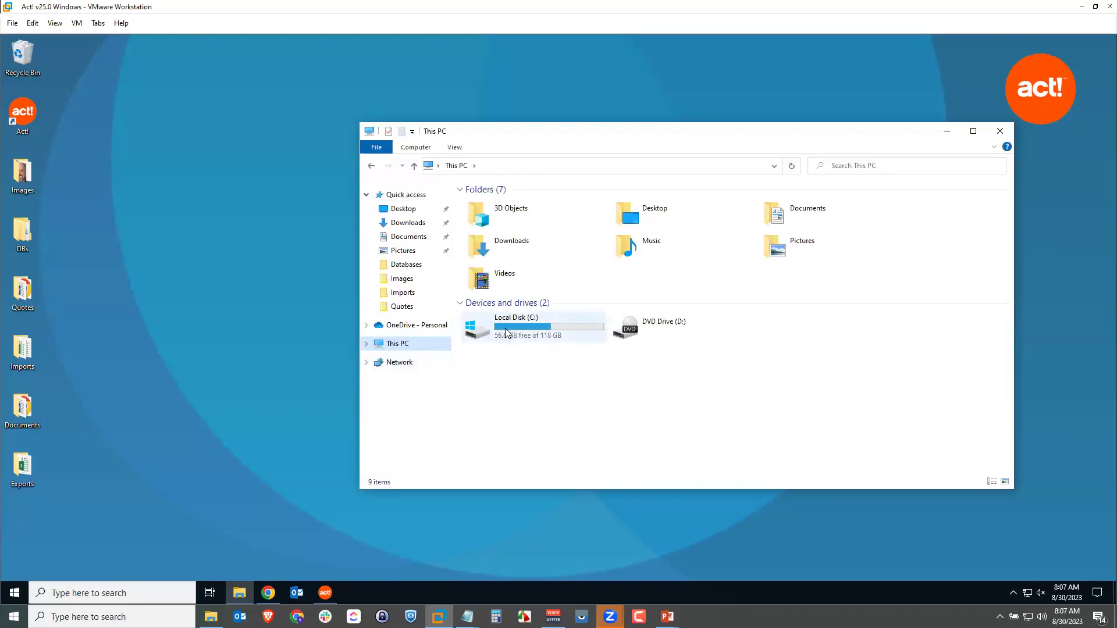
{"action": "left_click", "coordinate": [526, 203]}
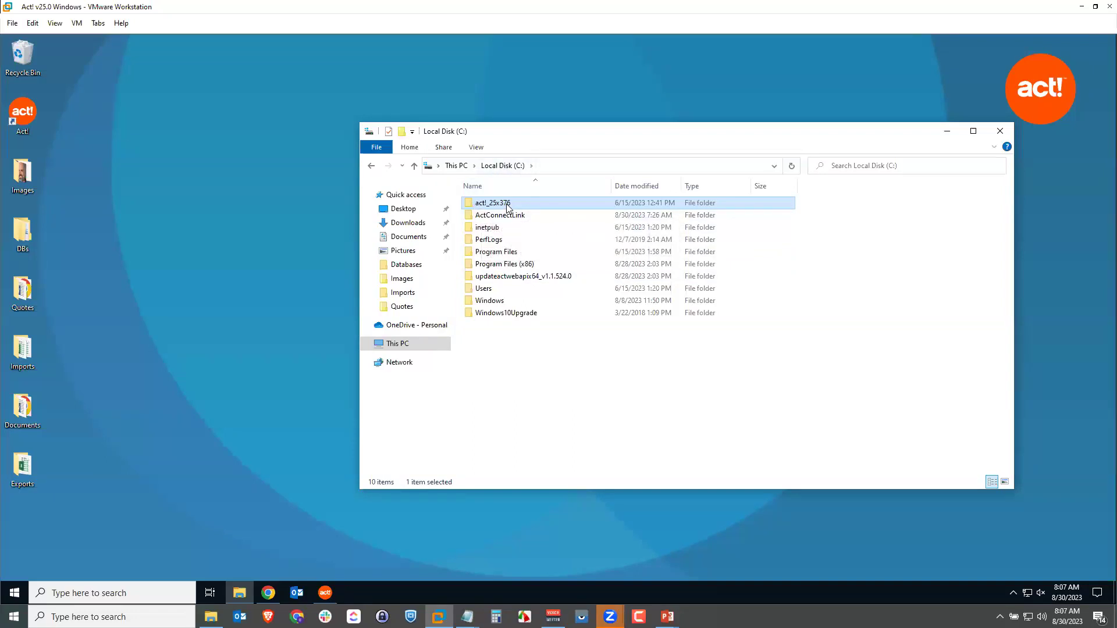
{"action": "double_click", "coordinate": [481, 203]}
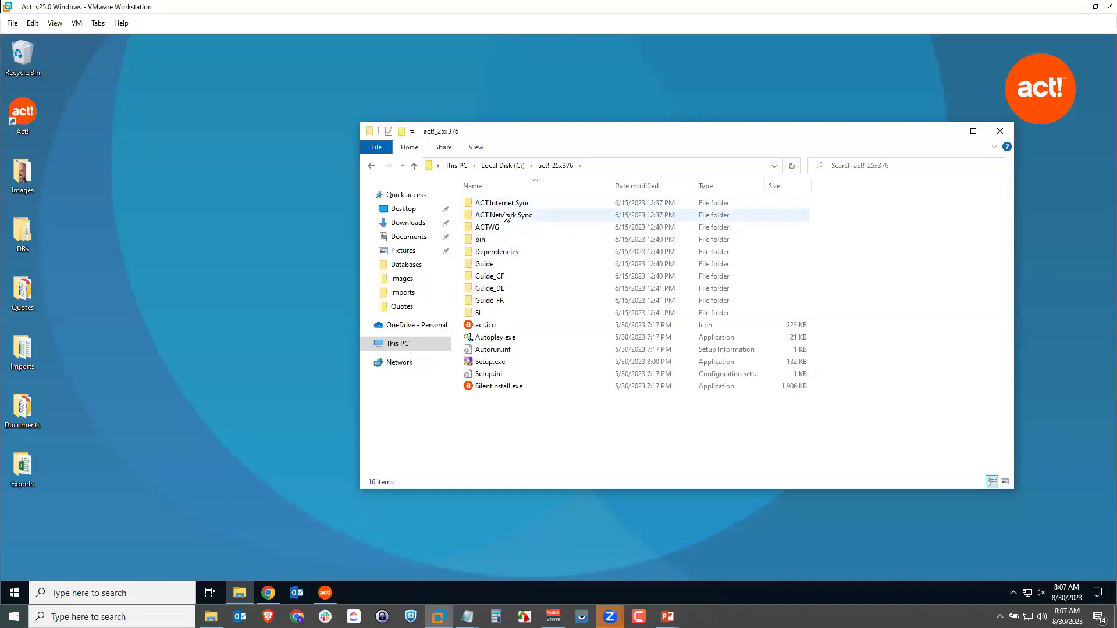
Look inside the ACT Network Sync and ACT Internet Sync subfolders, then return to act!_25x376.
{"action": "double_click", "coordinate": [506, 217]}
{"action": "left_click", "coordinate": [501, 362]}
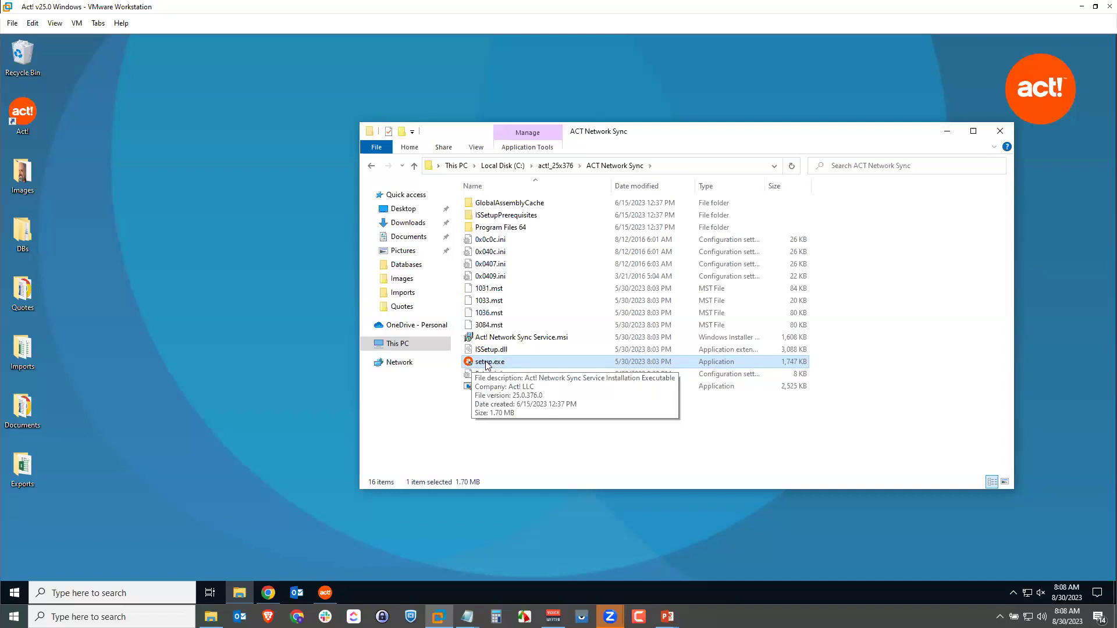
{"action": "left_click", "coordinate": [556, 166]}
{"action": "double_click", "coordinate": [504, 205]}
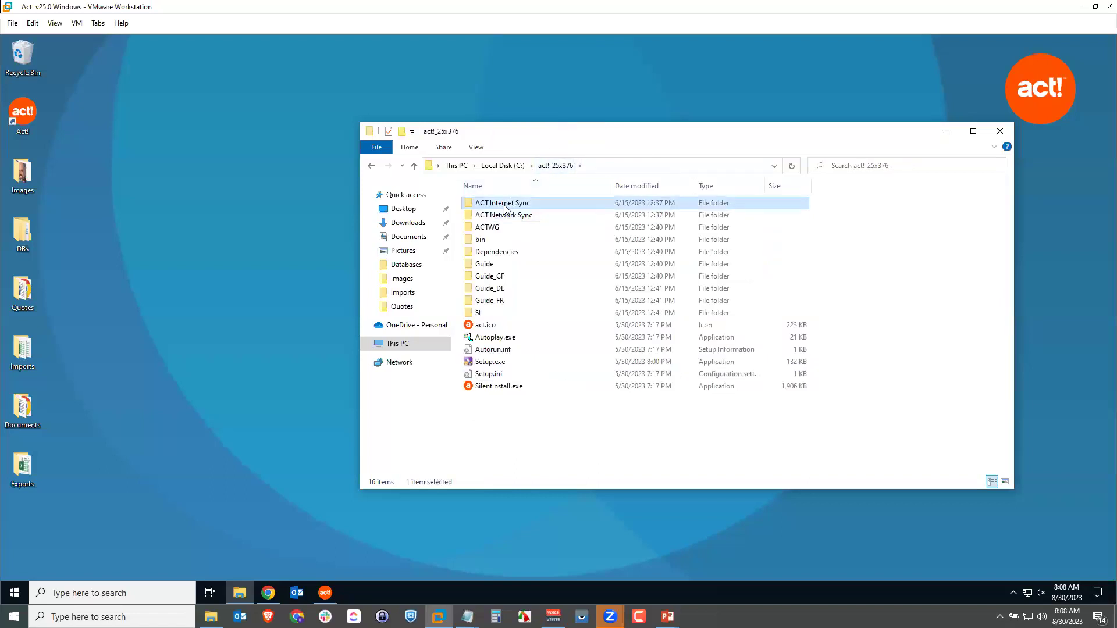
{"action": "left_click", "coordinate": [557, 166]}
Run the folder's Setup.exe as administrator.
{"action": "left_click", "coordinate": [492, 363]}
{"action": "right_click", "coordinate": [494, 364]}
{"action": "left_click", "coordinate": [533, 387]}
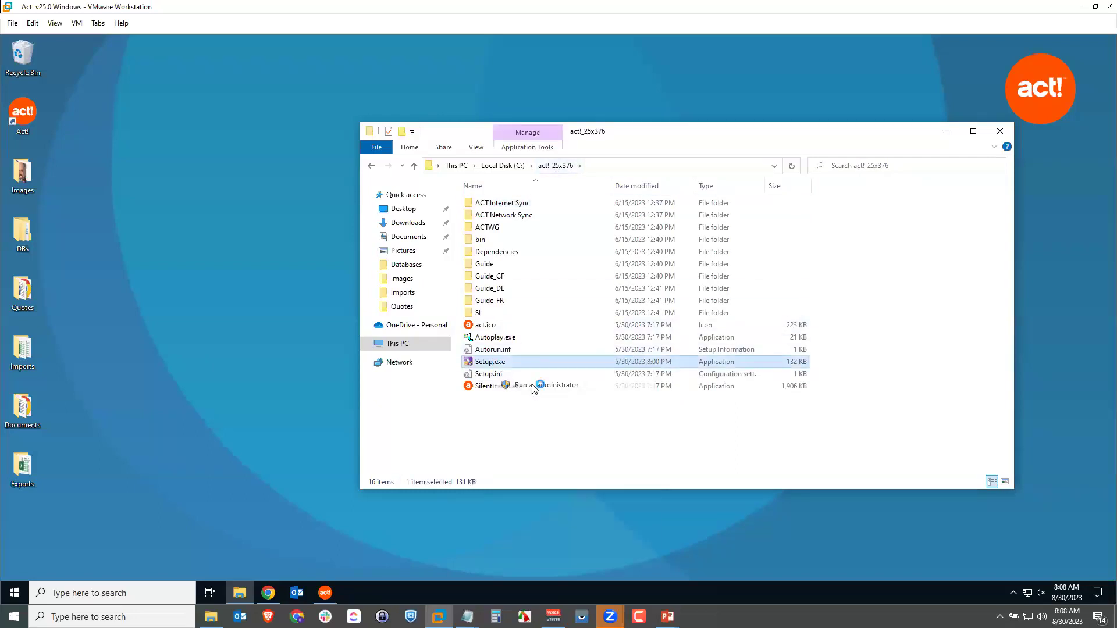
Approve the installer and start the Network Synchronization Service setup.
{"action": "left_click", "coordinate": [511, 391]}
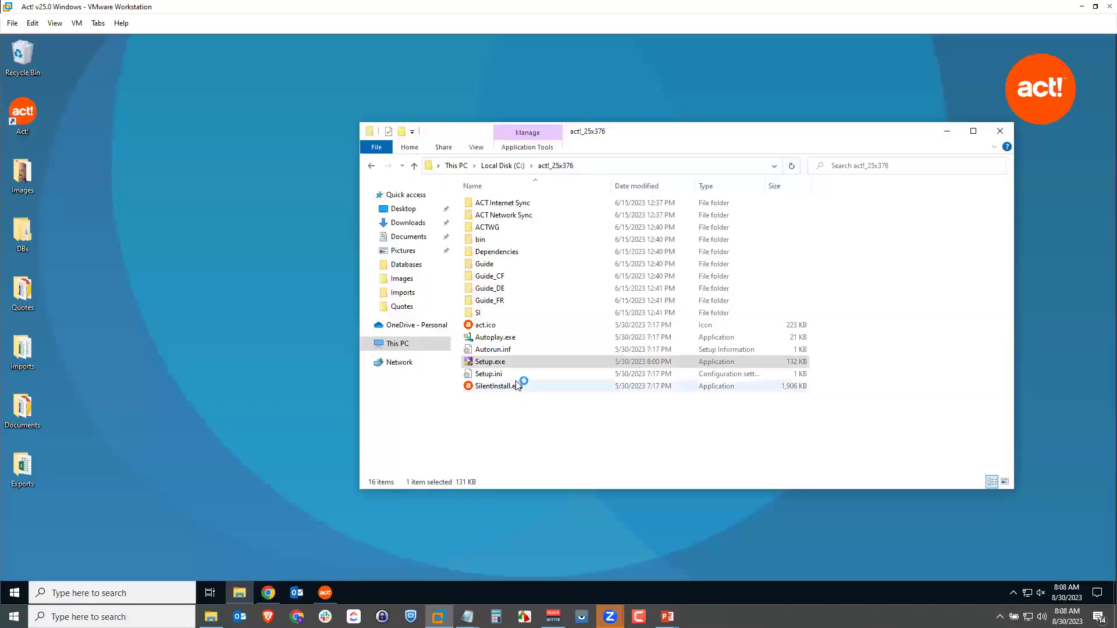
{"action": "left_click", "coordinate": [946, 133]}
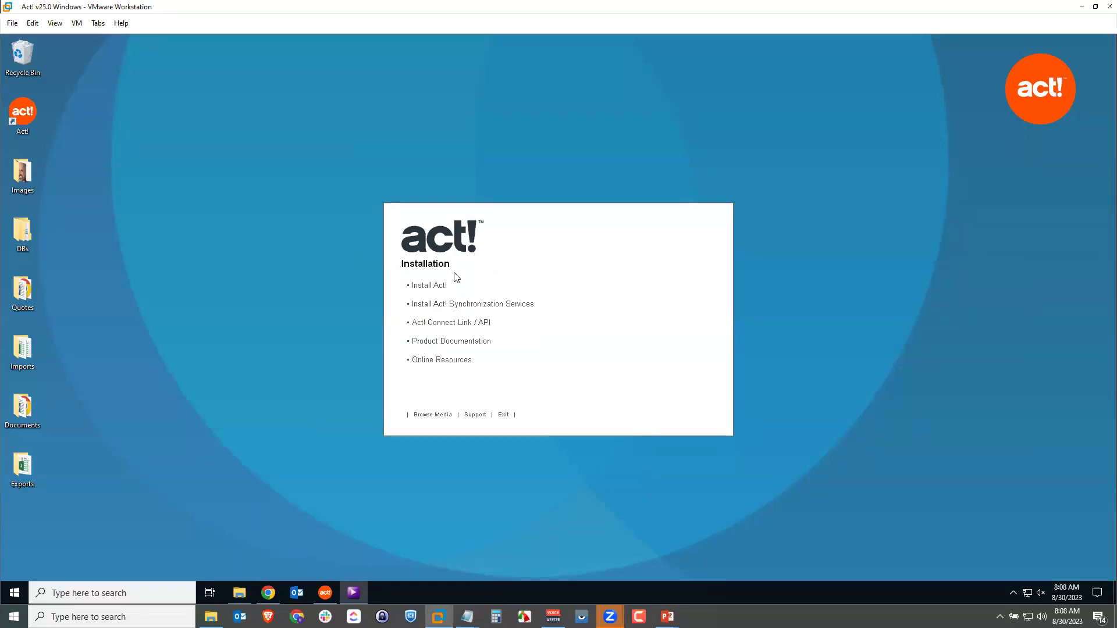
{"action": "left_click", "coordinate": [453, 304]}
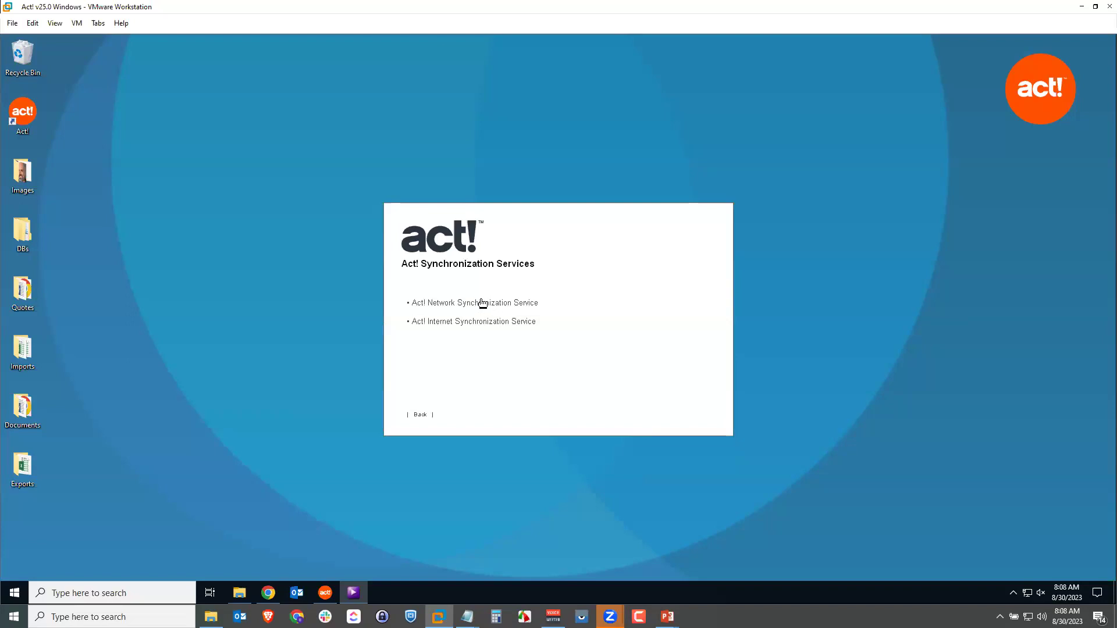
{"action": "left_click", "coordinate": [474, 302]}
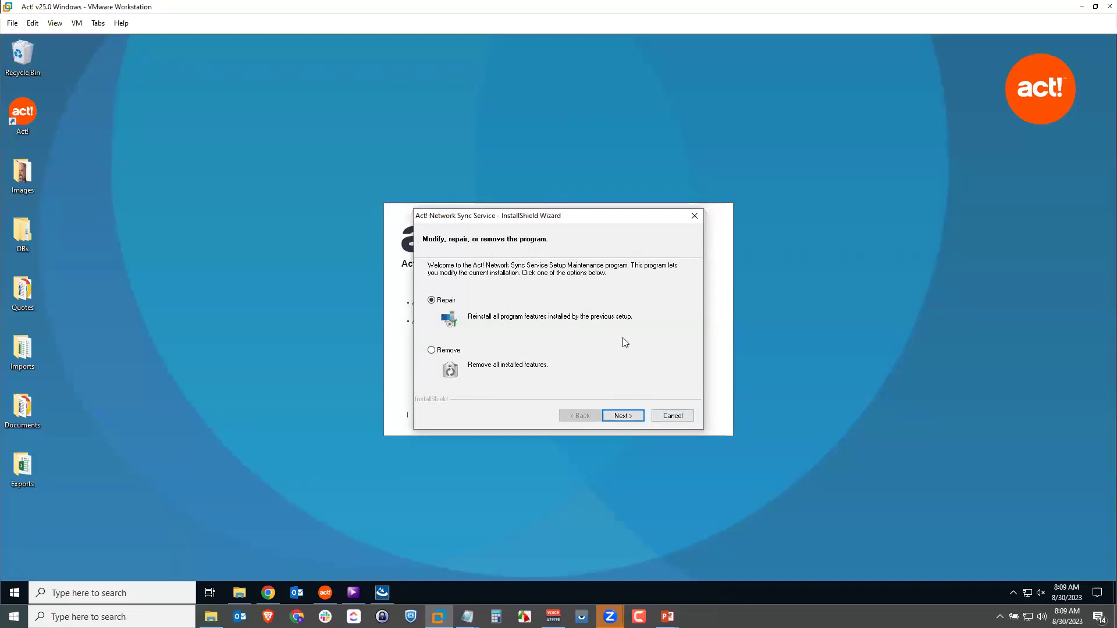
Quit the Network Sync Service setup without changes and exit the Act! installer.
{"action": "left_click", "coordinate": [674, 415]}
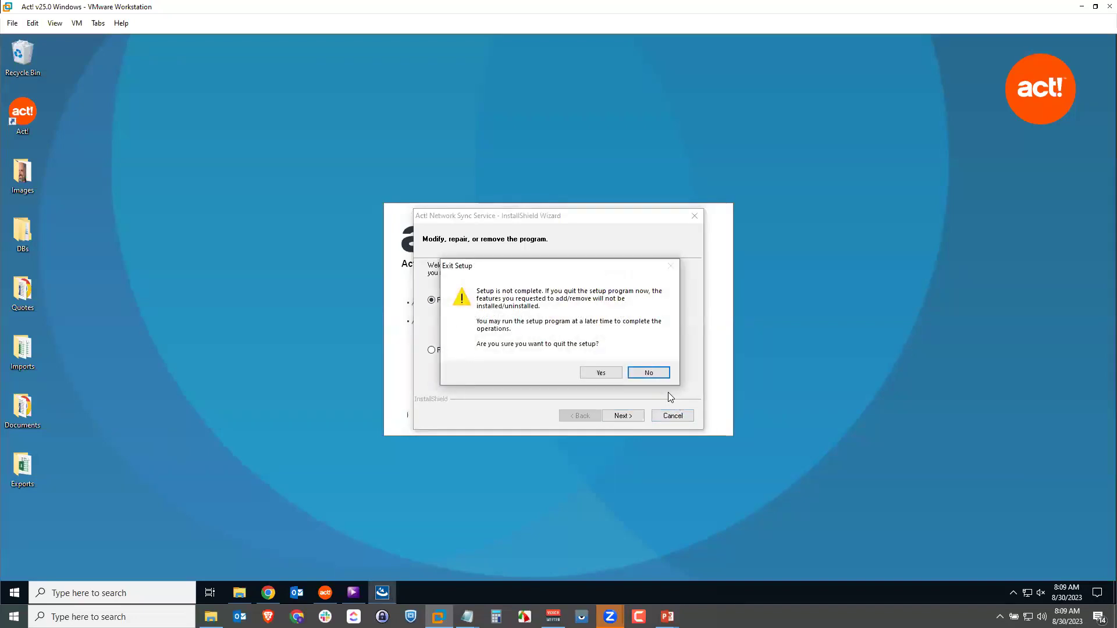
{"action": "left_click", "coordinate": [599, 374]}
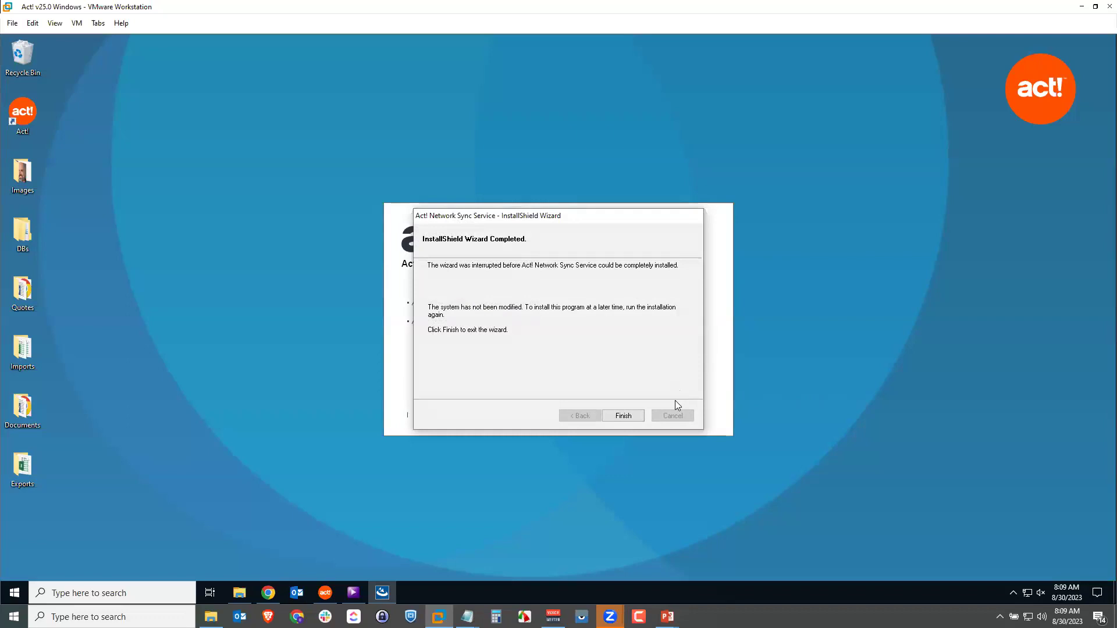
{"action": "left_click", "coordinate": [634, 415]}
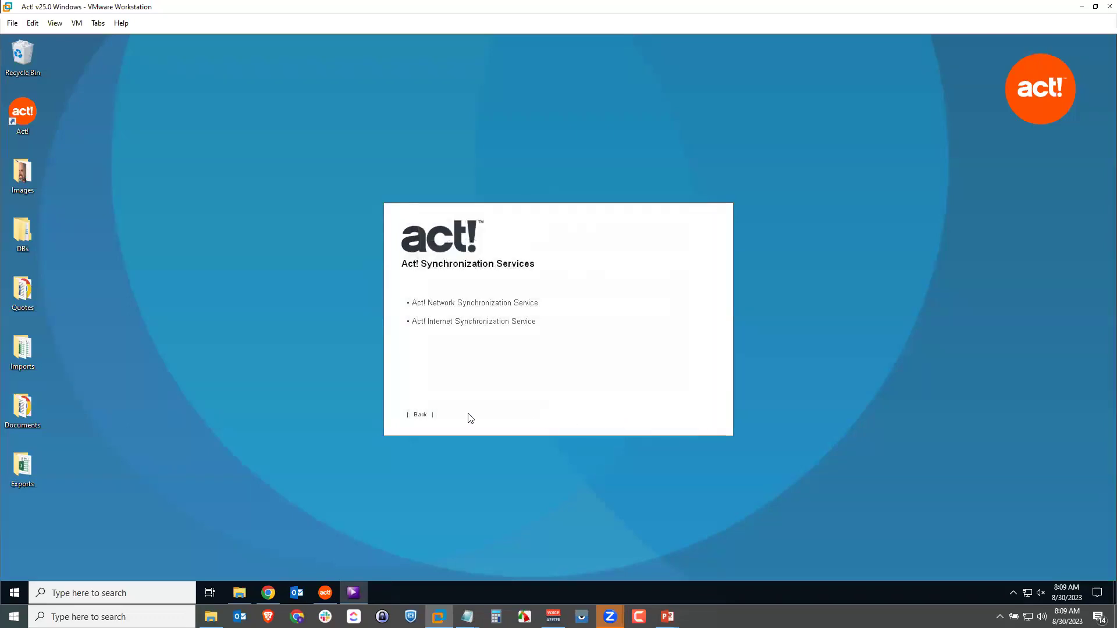
{"action": "left_click", "coordinate": [421, 415]}
{"action": "left_click", "coordinate": [504, 416]}
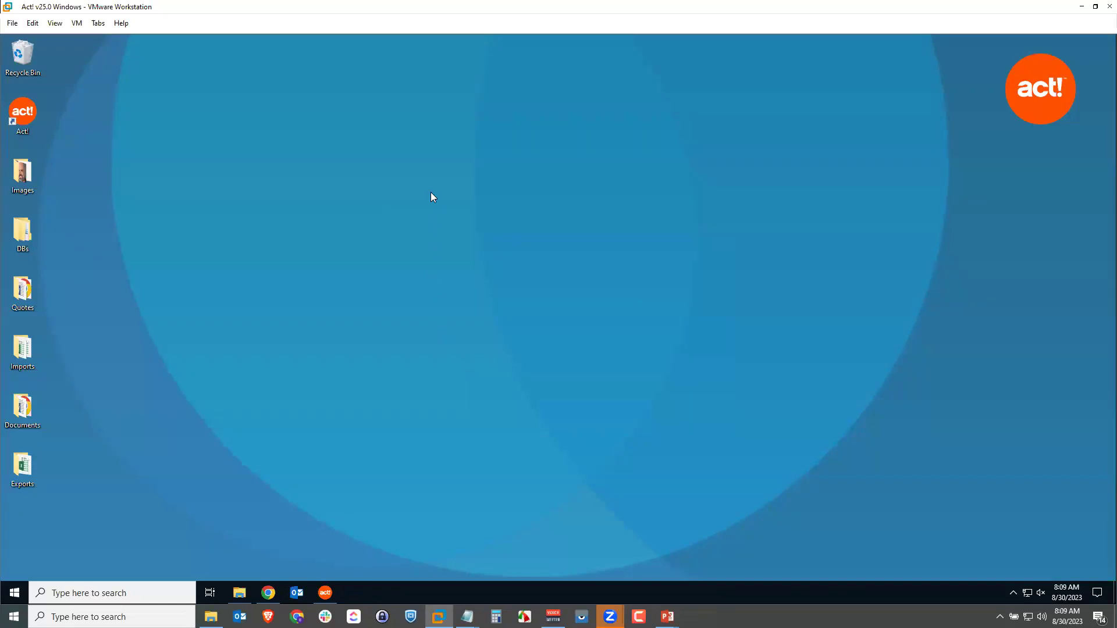
Launch Act! Network Sync Service from its Start menu folder and approve the UAC prompt.
{"action": "left_click", "coordinate": [14, 591]}
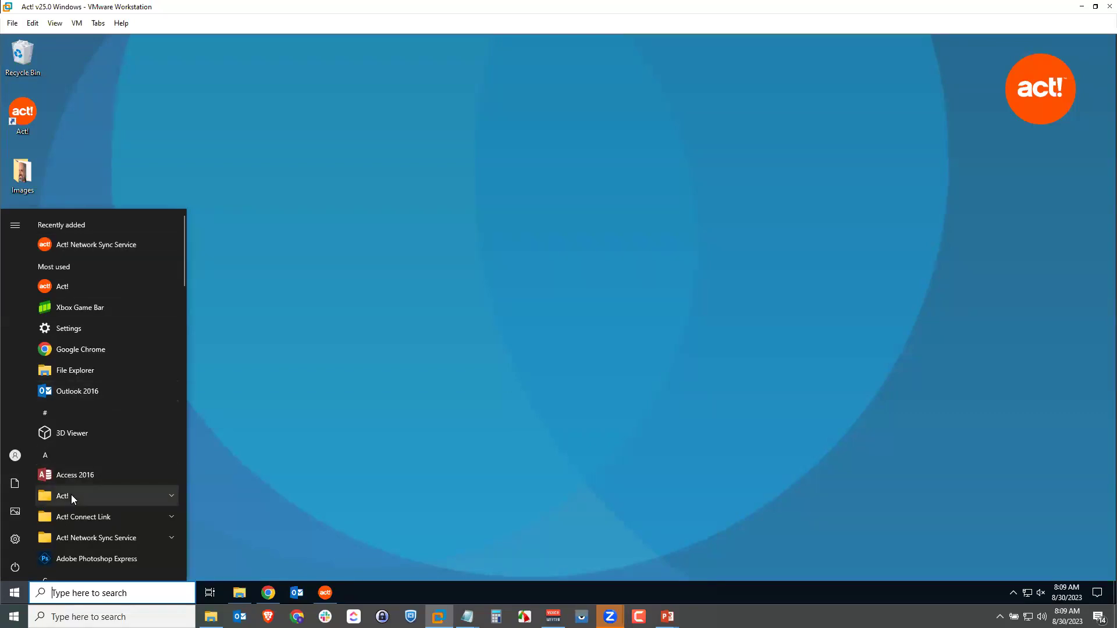
{"action": "left_click", "coordinate": [88, 538]}
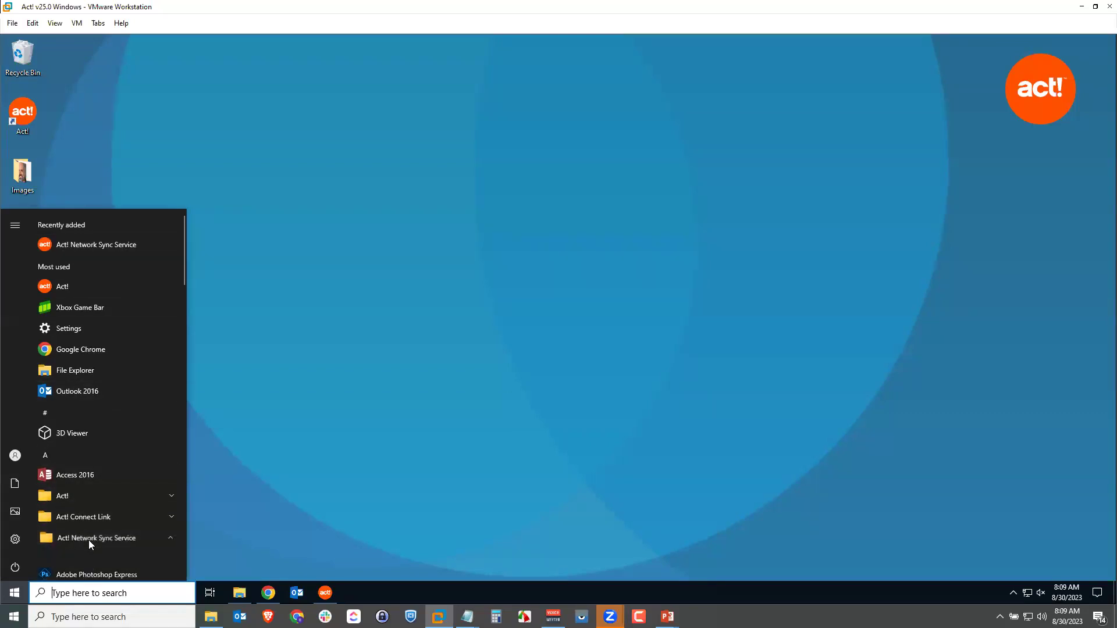
{"action": "left_click", "coordinate": [81, 559]}
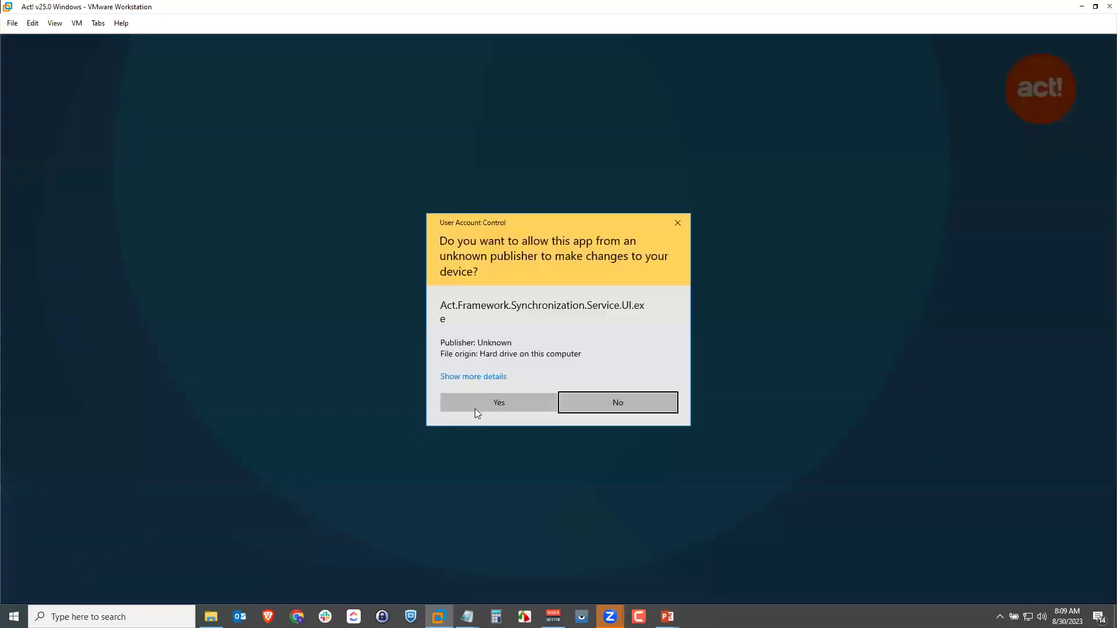
{"action": "left_click", "coordinate": [488, 399]}
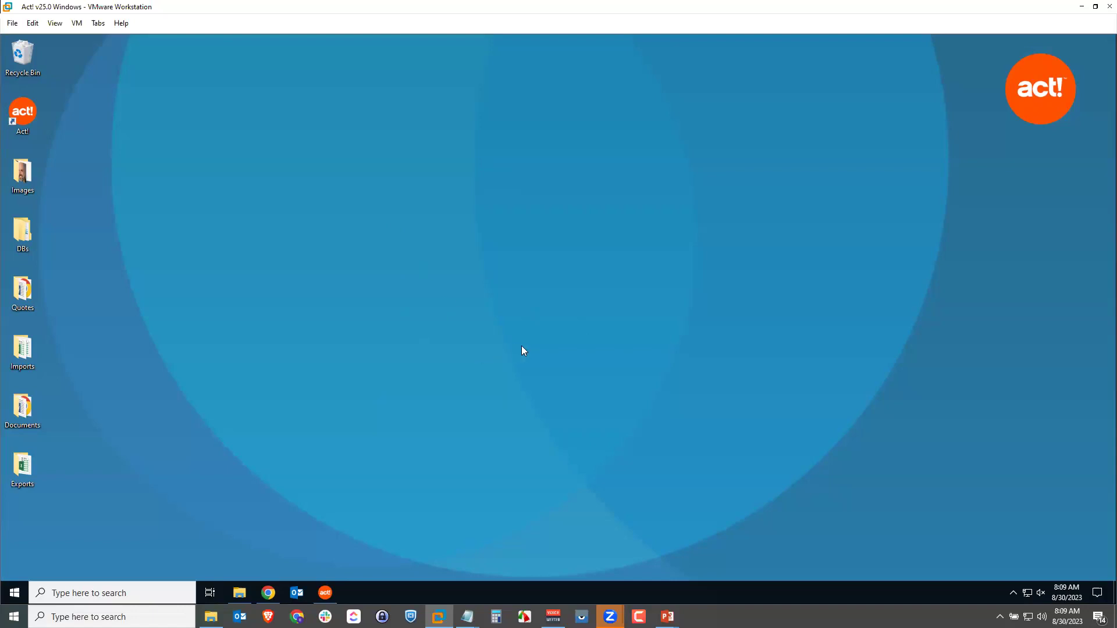
Reveal the hidden tray icons and right-click the Act! Network Sync Service icon.
{"action": "left_click", "coordinate": [1013, 593]}
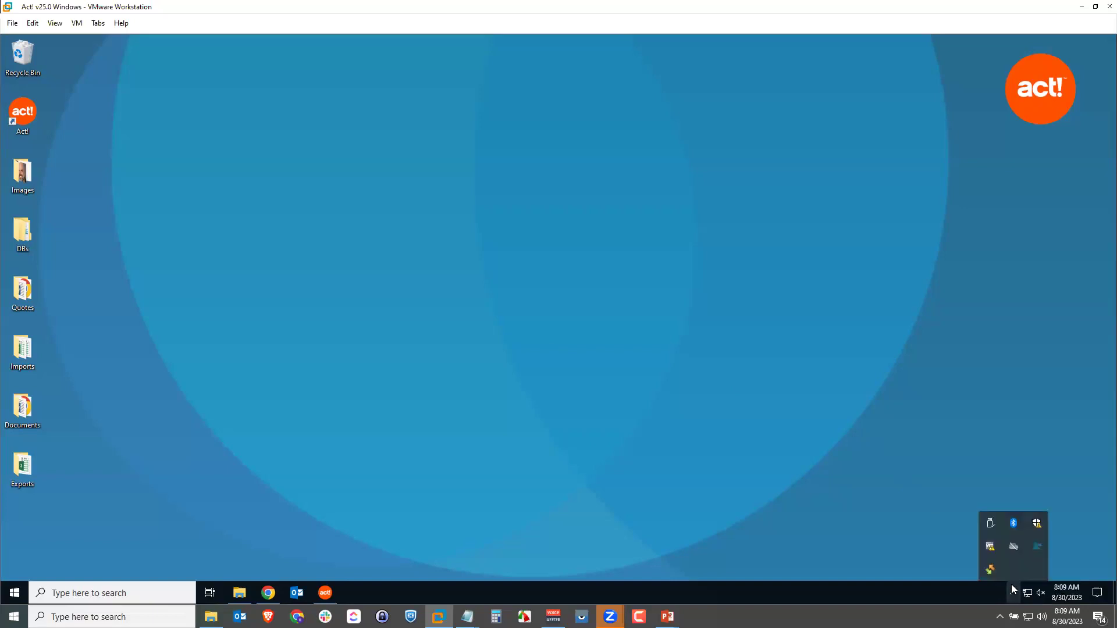
{"action": "mouse_move", "coordinate": [999, 573]}
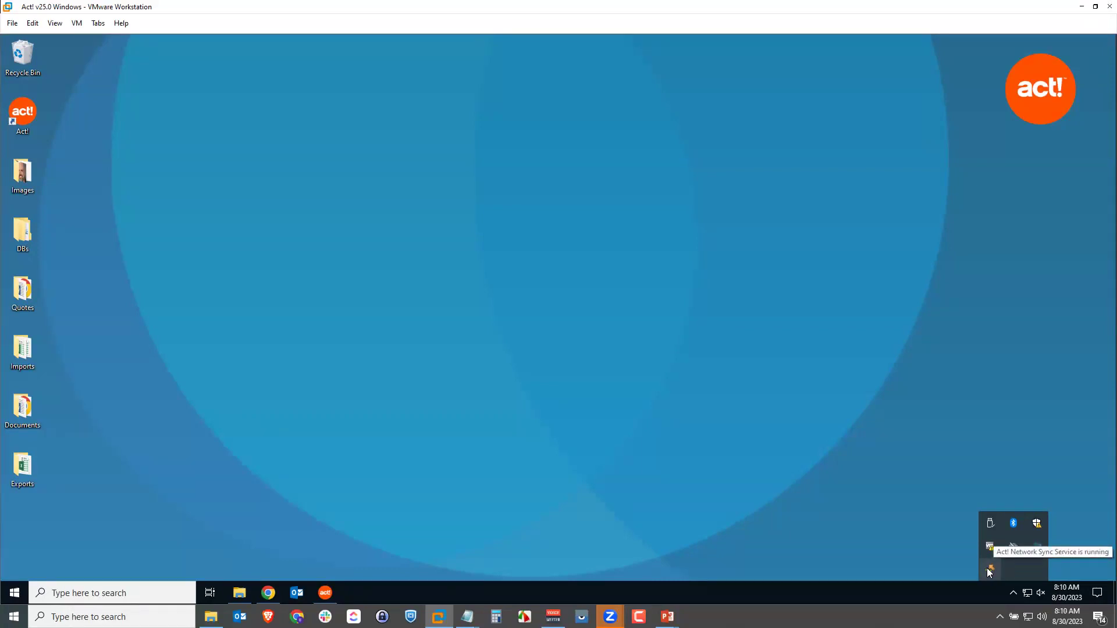
{"action": "right_click", "coordinate": [987, 568]}
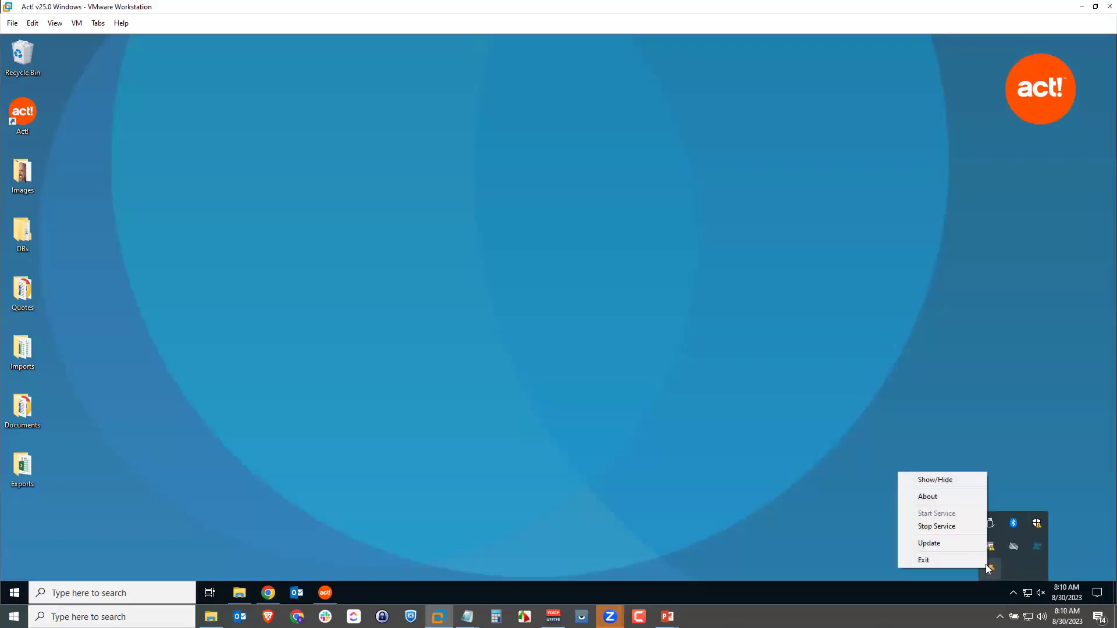
Choose Show/Hide to display the Network Sync Service window and move it up and left.
{"action": "left_click", "coordinate": [962, 479]}
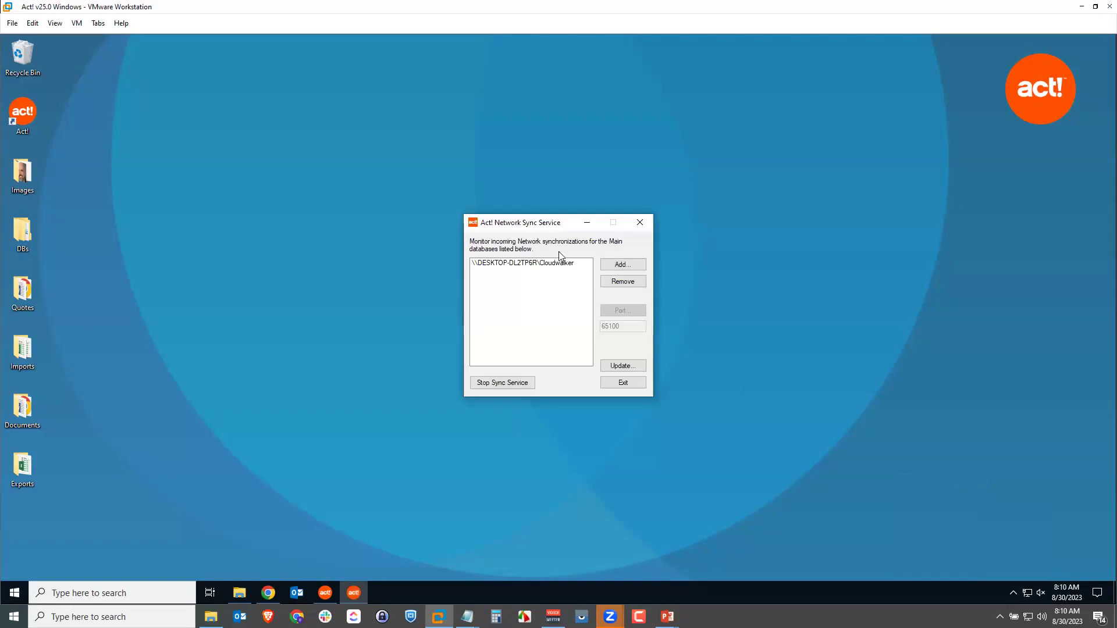
{"action": "left_click_drag", "start_coordinate": [531, 221], "coordinate": [459, 200]}
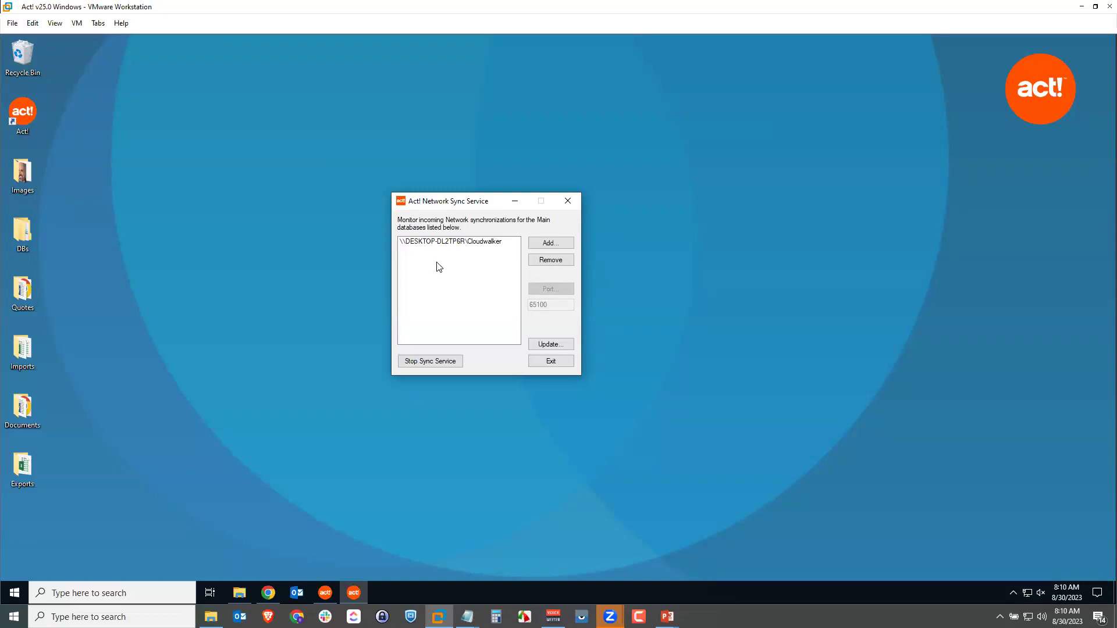
{"action": "left_click", "coordinate": [559, 243]}
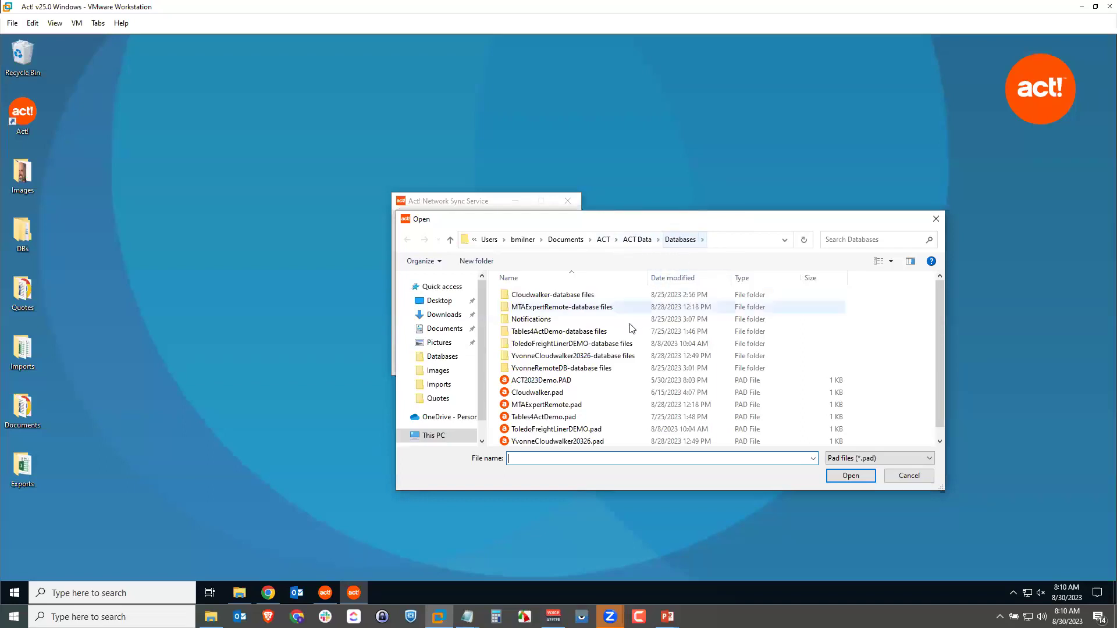
{"action": "scroll", "coordinate": [605, 407], "scroll_direction": "down", "scroll_amount": 1}
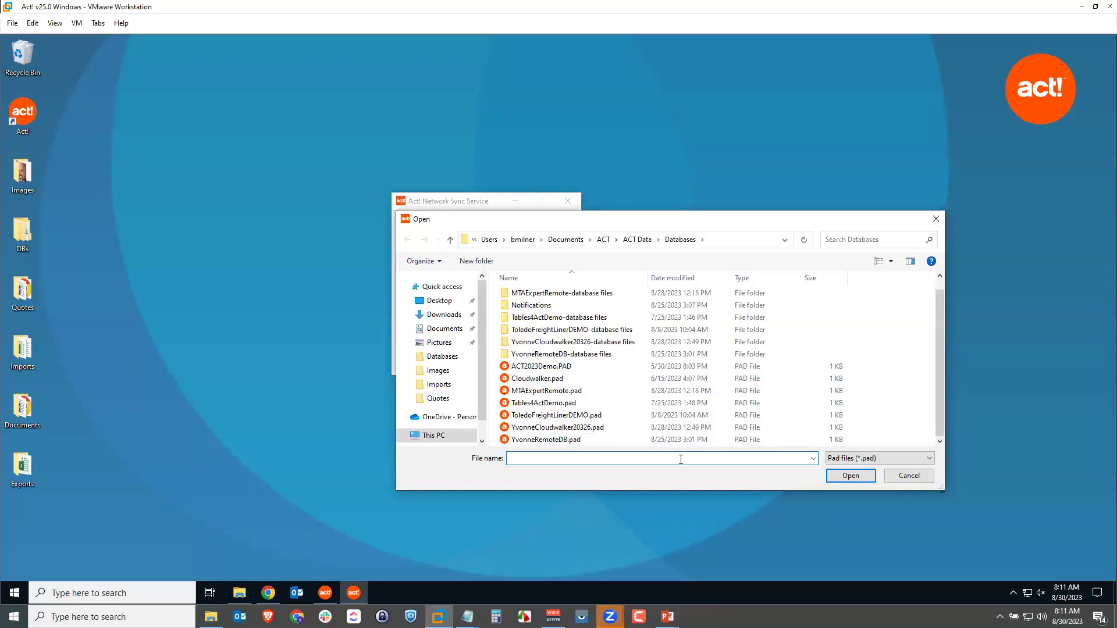
{"action": "left_click", "coordinate": [905, 476]}
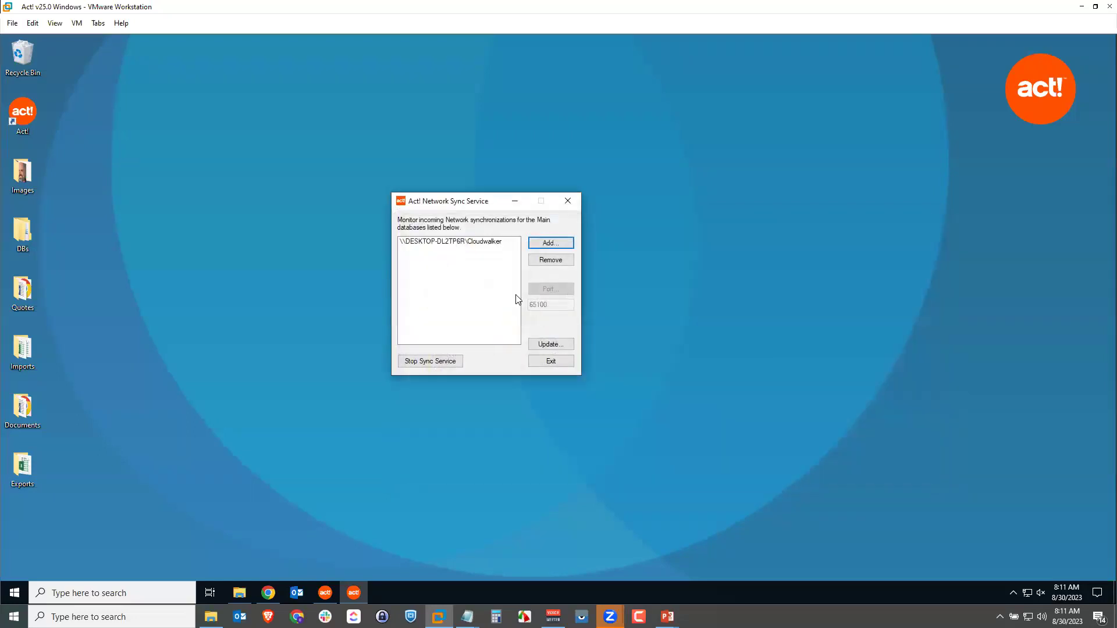
Select the Cloudwalker entry, close the service window, and confirm the service remains in the tray.
{"action": "left_click", "coordinate": [433, 242]}
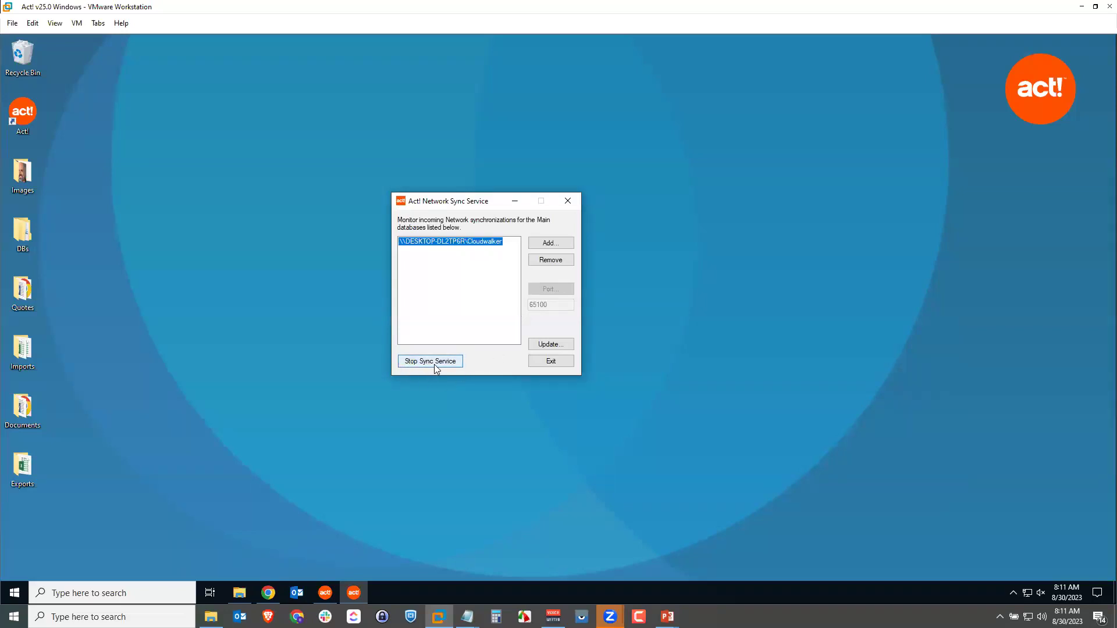
{"action": "left_click", "coordinate": [1013, 592]}
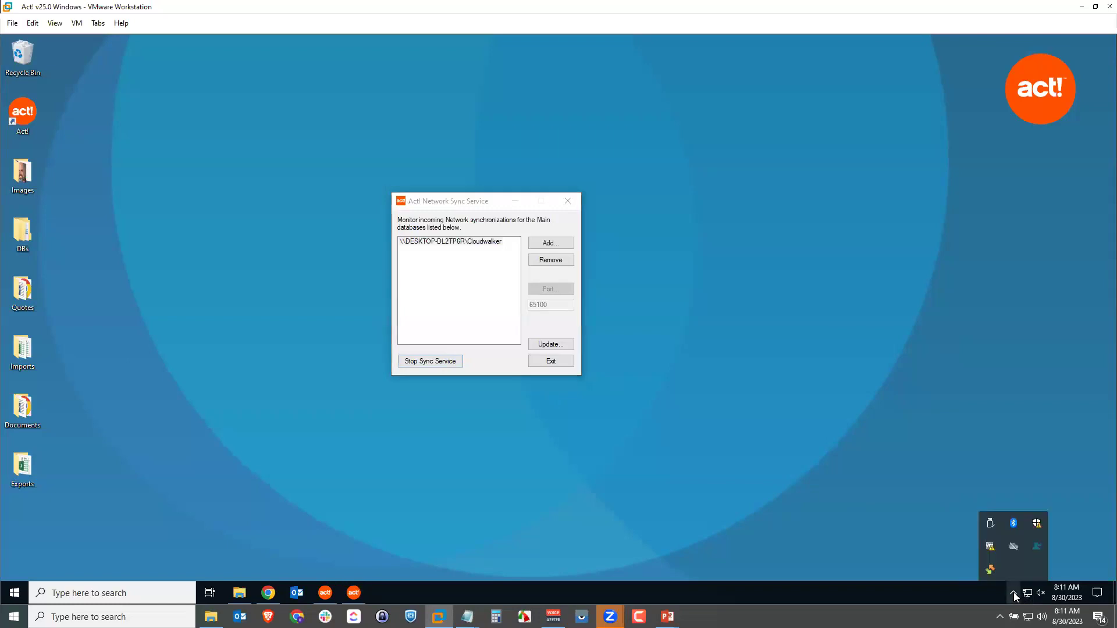
{"action": "right_click", "coordinate": [988, 570]}
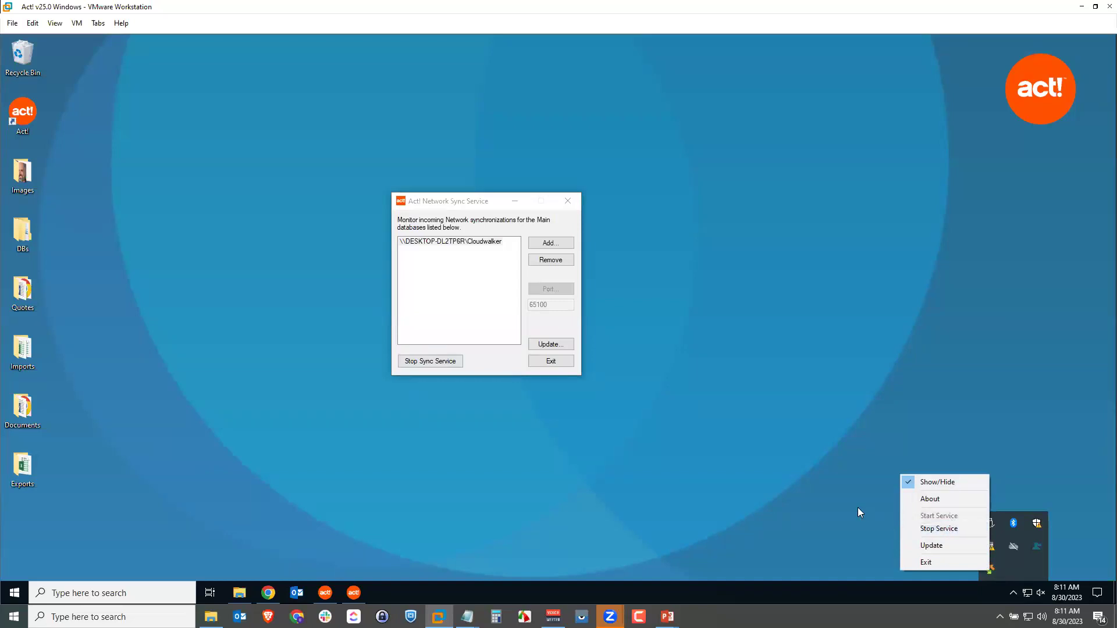
{"action": "left_click", "coordinate": [835, 500]}
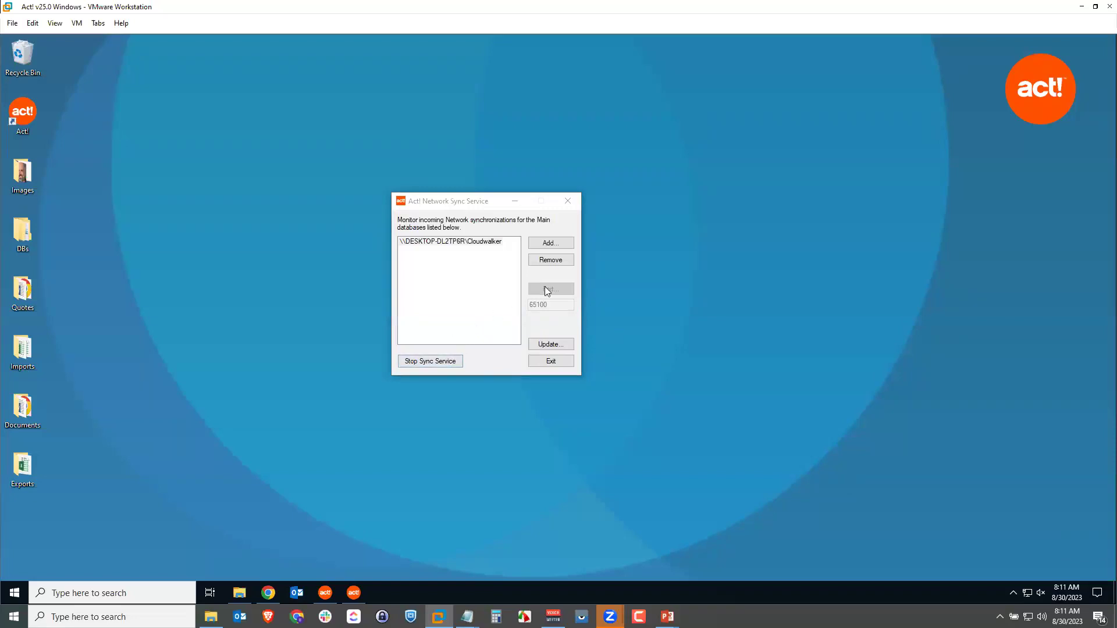
{"action": "left_click", "coordinate": [566, 202]}
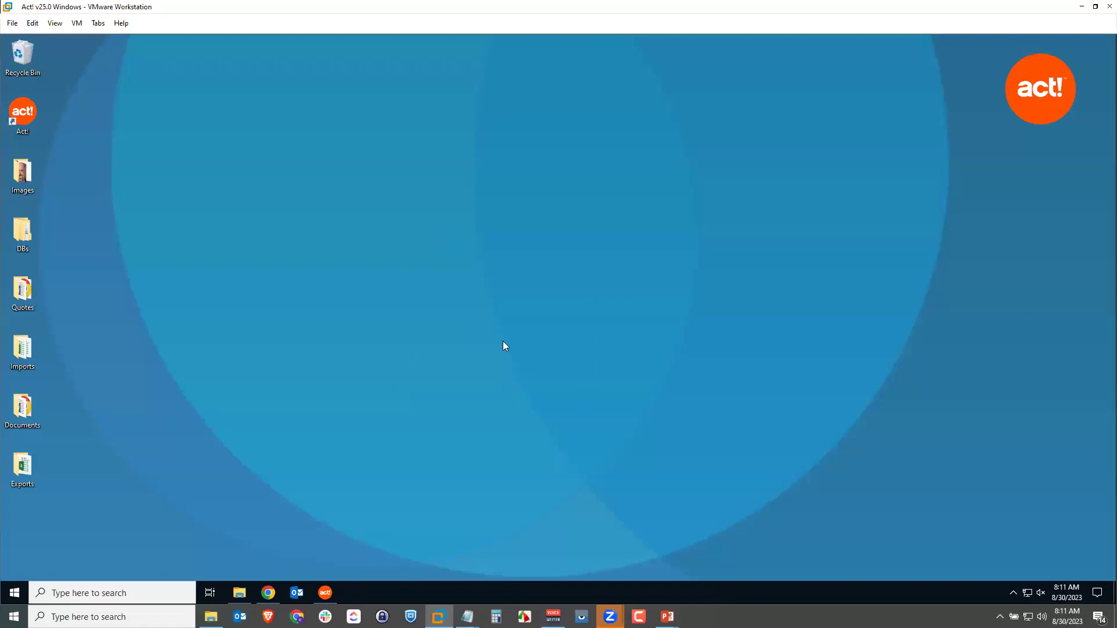
{"action": "left_click", "coordinate": [1014, 592]}
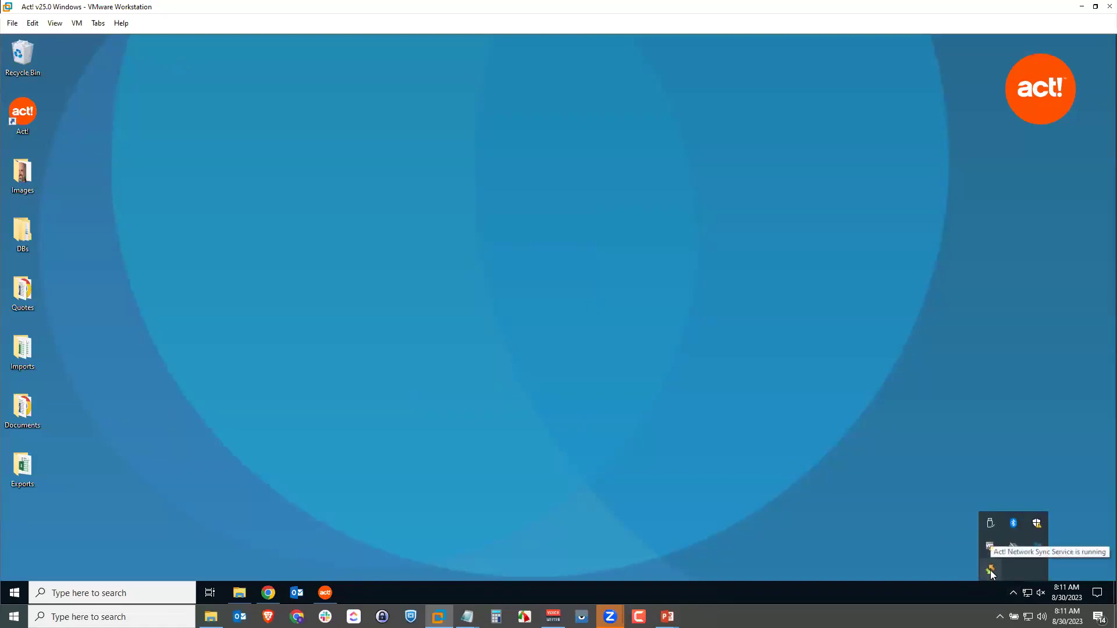
{"action": "left_click", "coordinate": [901, 461]}
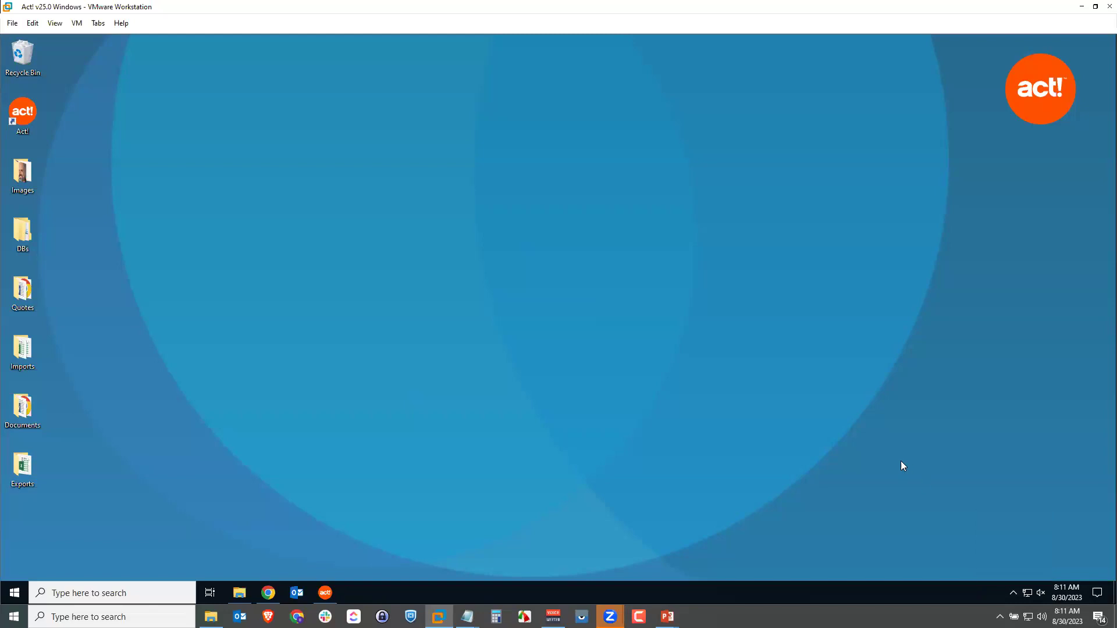
Bring Act! back from the taskbar to the Cloudwalker Welcome dashboard.
{"action": "left_click", "coordinate": [330, 591]}
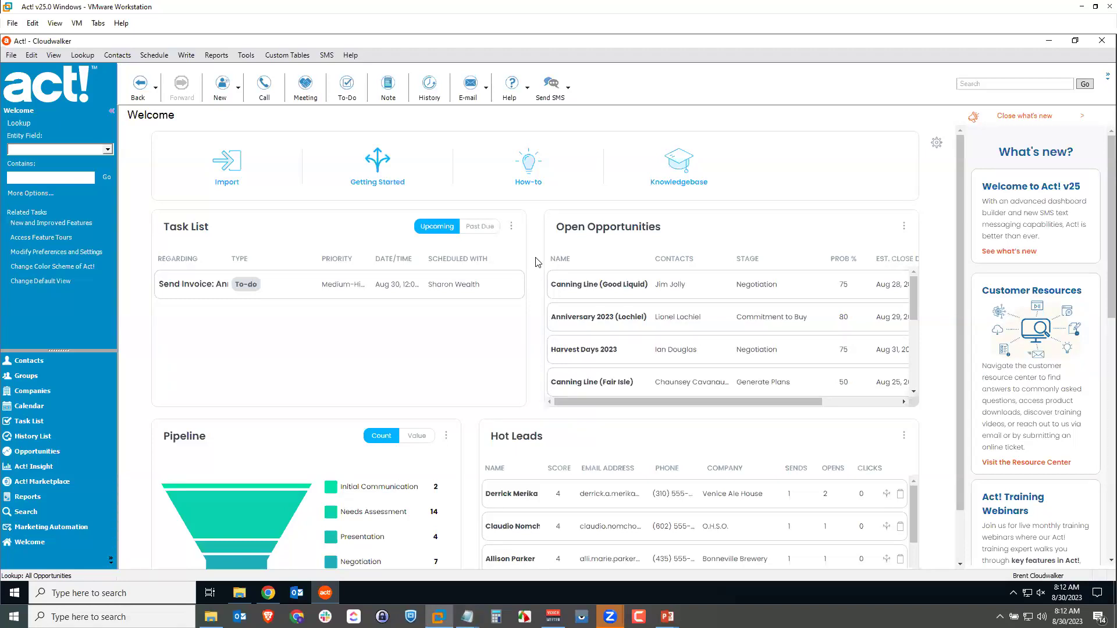
Open Tools > Manage Users, widen the Security Role column, and edit the first user's information.
{"action": "left_click", "coordinate": [244, 57]}
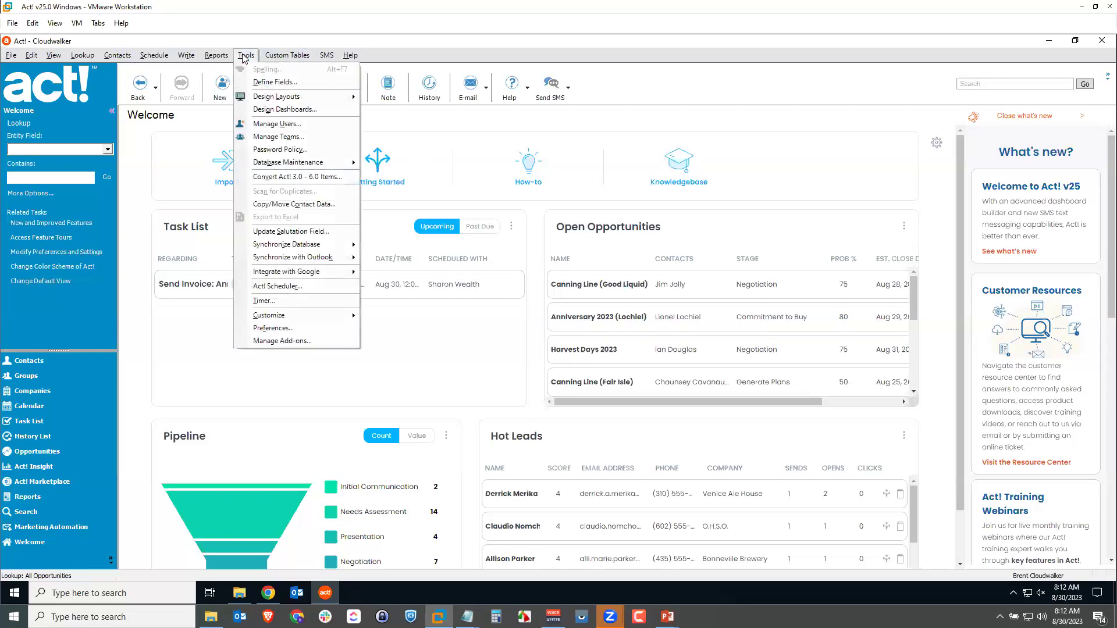
{"action": "left_click", "coordinate": [301, 124]}
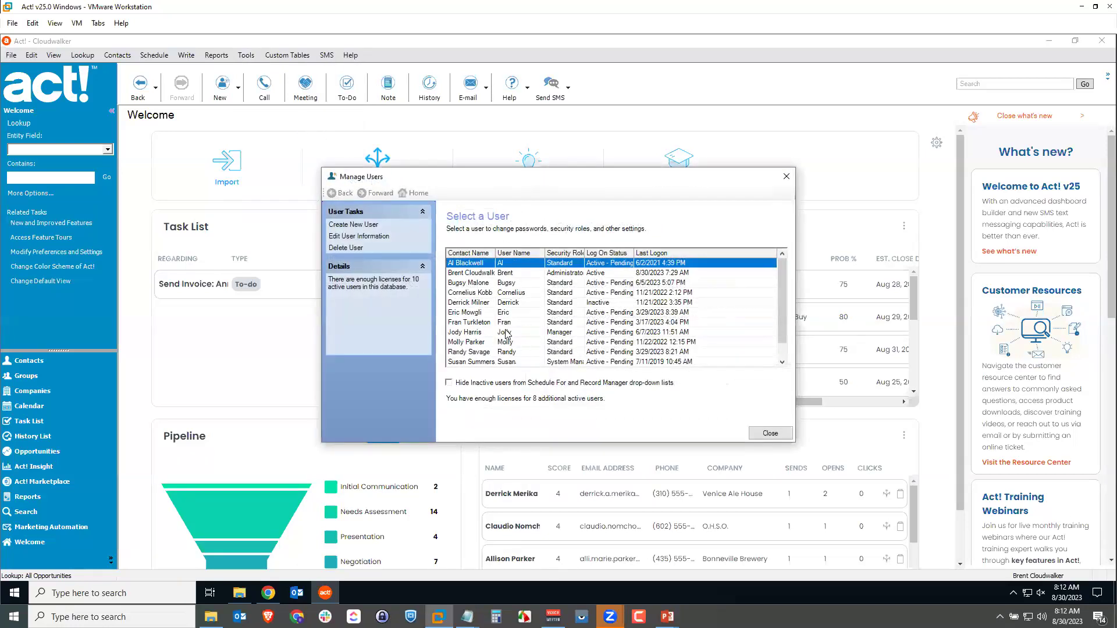
{"action": "left_click_drag", "start_coordinate": [584, 253], "coordinate": [605, 253]}
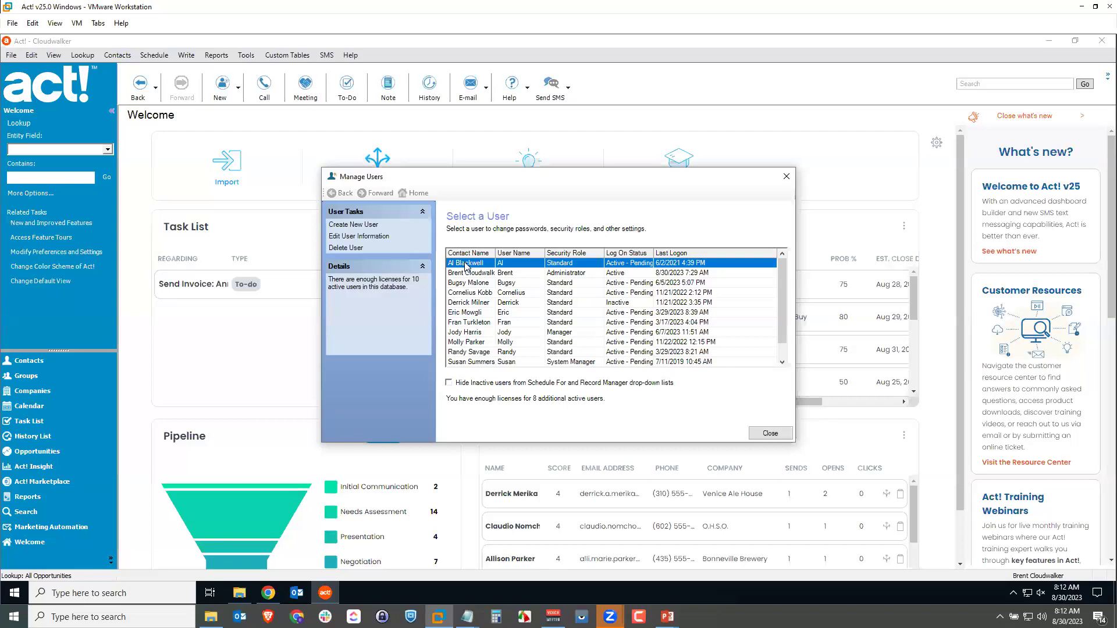
{"action": "left_click", "coordinate": [372, 237]}
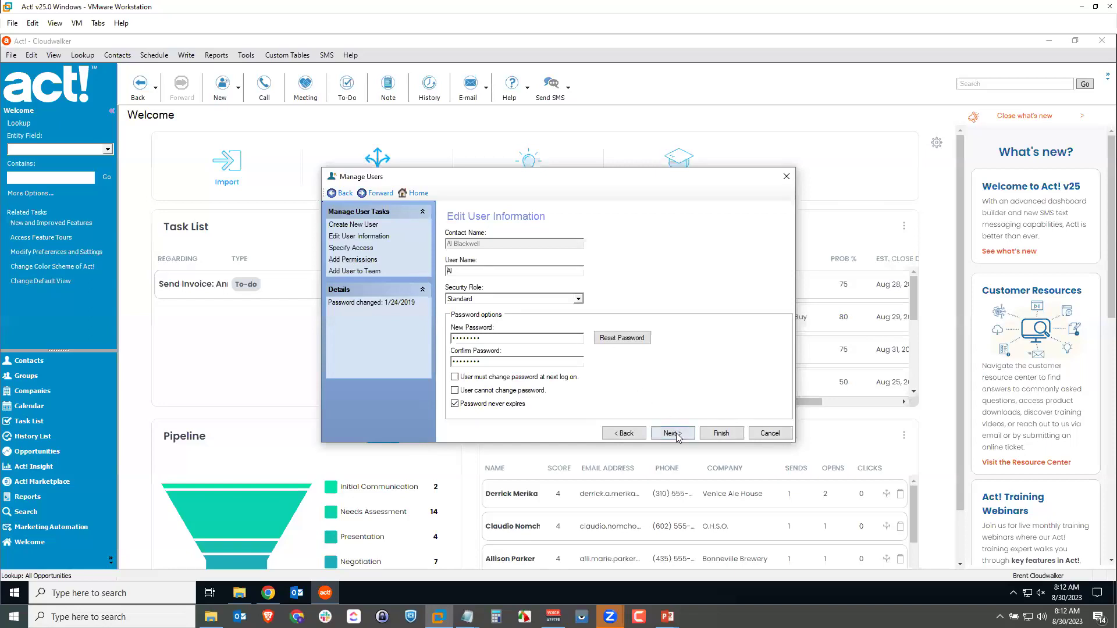
Add the Remote Administration permission to the first user, finish, and close Manage Users.
{"action": "left_click", "coordinate": [365, 261]}
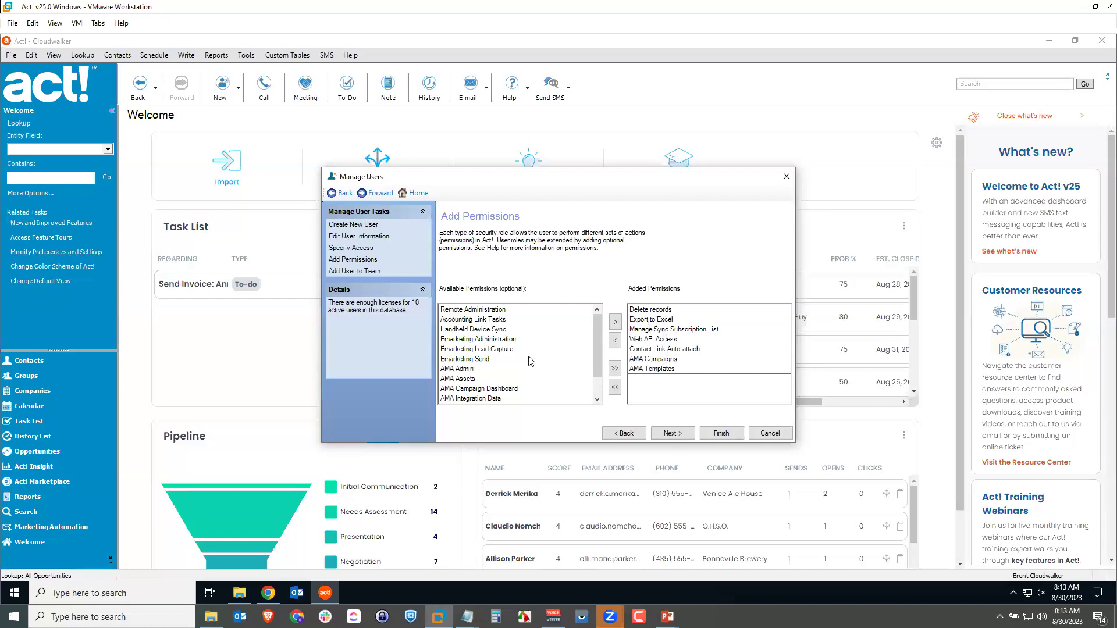
{"action": "left_click", "coordinate": [507, 310]}
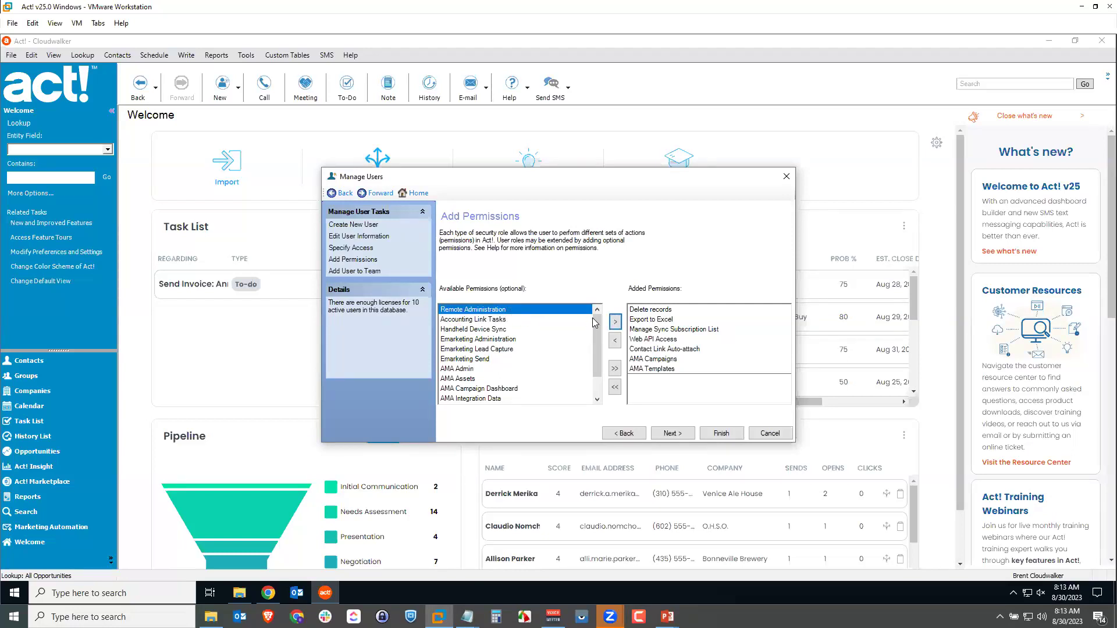
{"action": "left_click", "coordinate": [614, 324]}
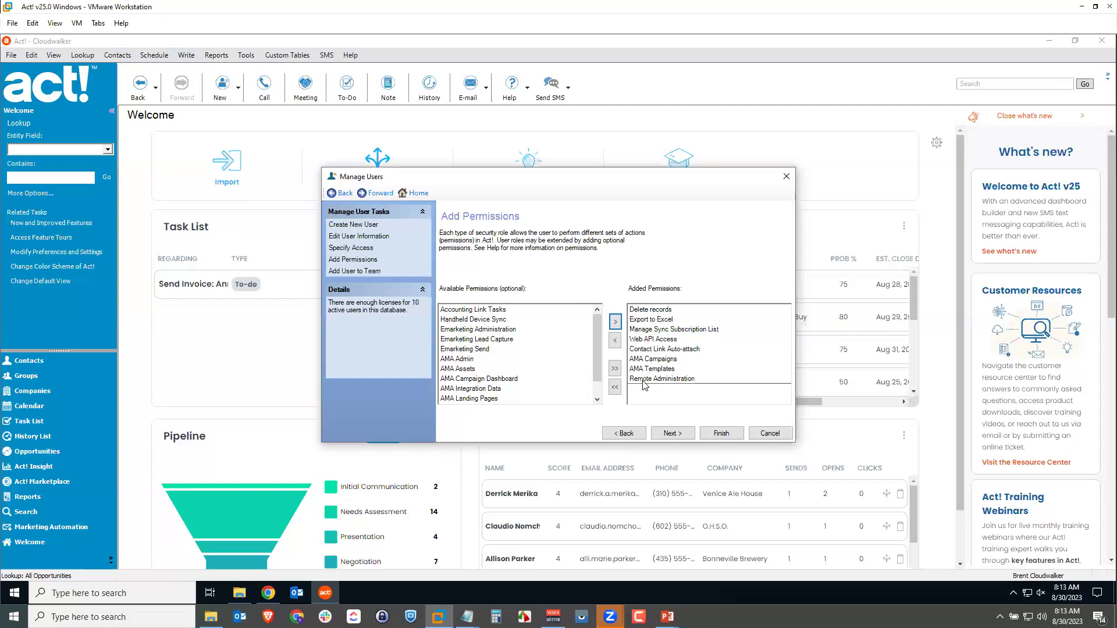
{"action": "left_click", "coordinate": [721, 433]}
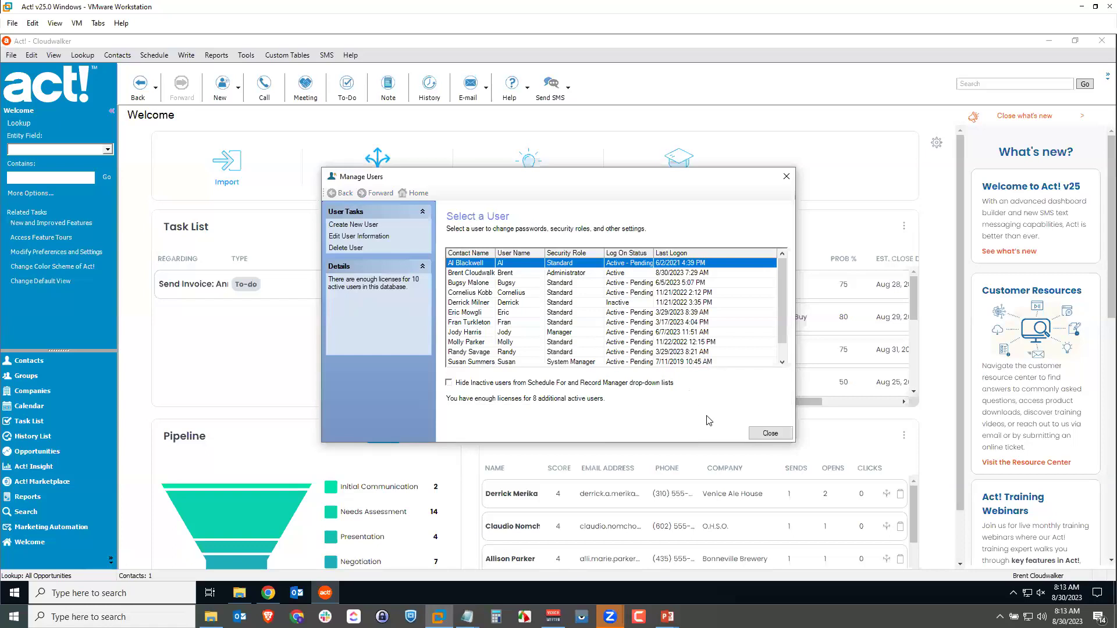
{"action": "left_click", "coordinate": [778, 436]}
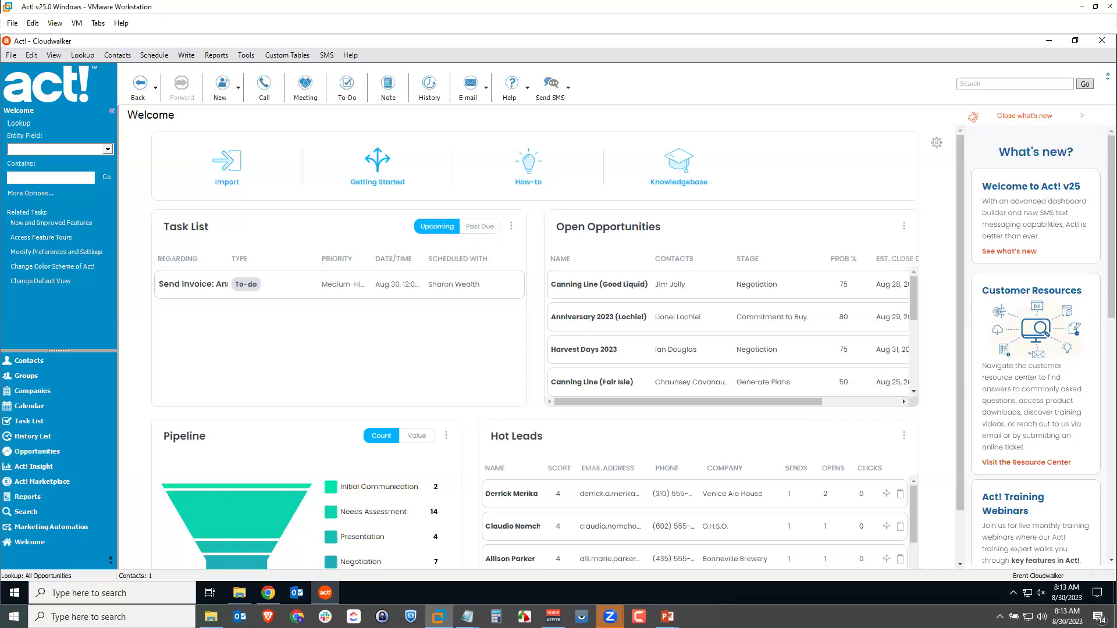
Close Manage Users and open Tools > Synchronize Database > Synchronization Panel.
{"action": "left_click", "coordinate": [249, 58]}
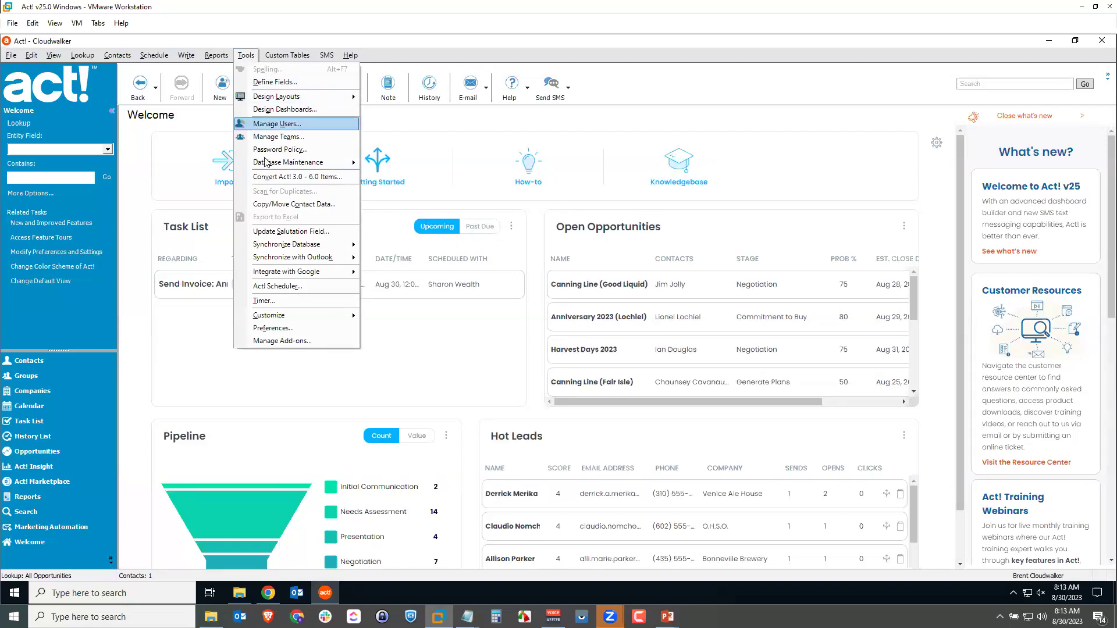
{"action": "mouse_move", "coordinate": [263, 247]}
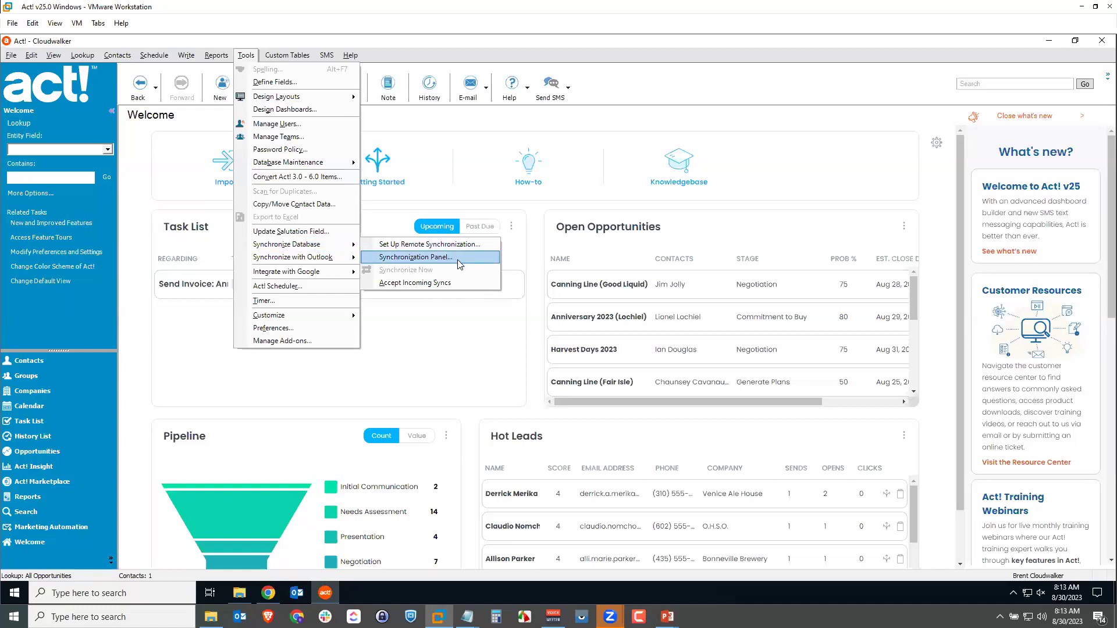
{"action": "left_click", "coordinate": [457, 257]}
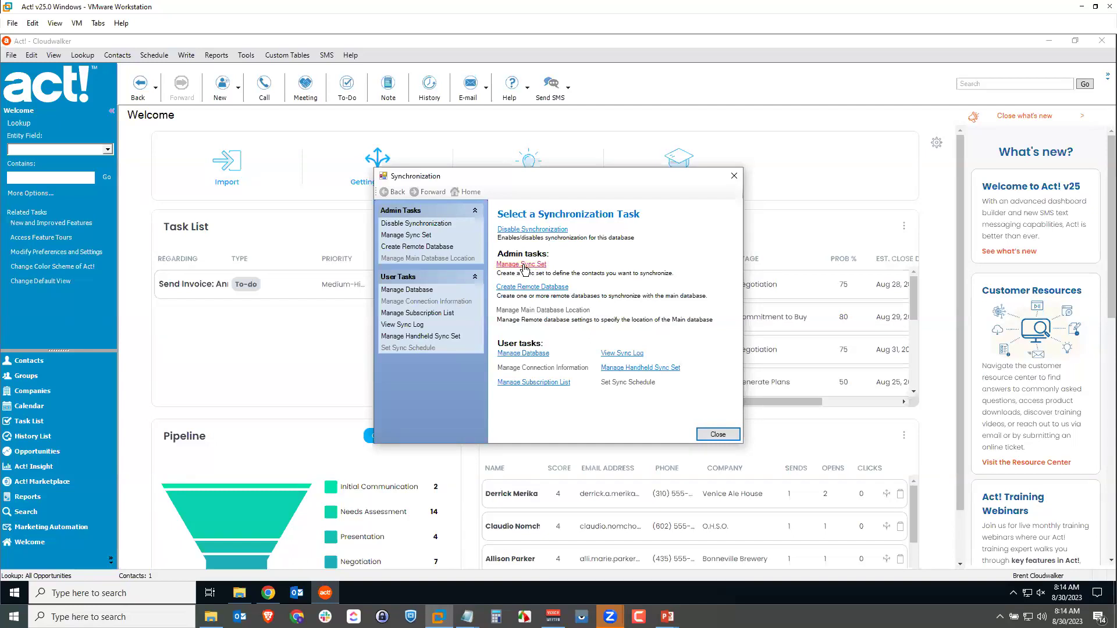
In Manage Sync Set, create a new sync set named after the remote user and continue.
{"action": "left_click", "coordinate": [525, 267]}
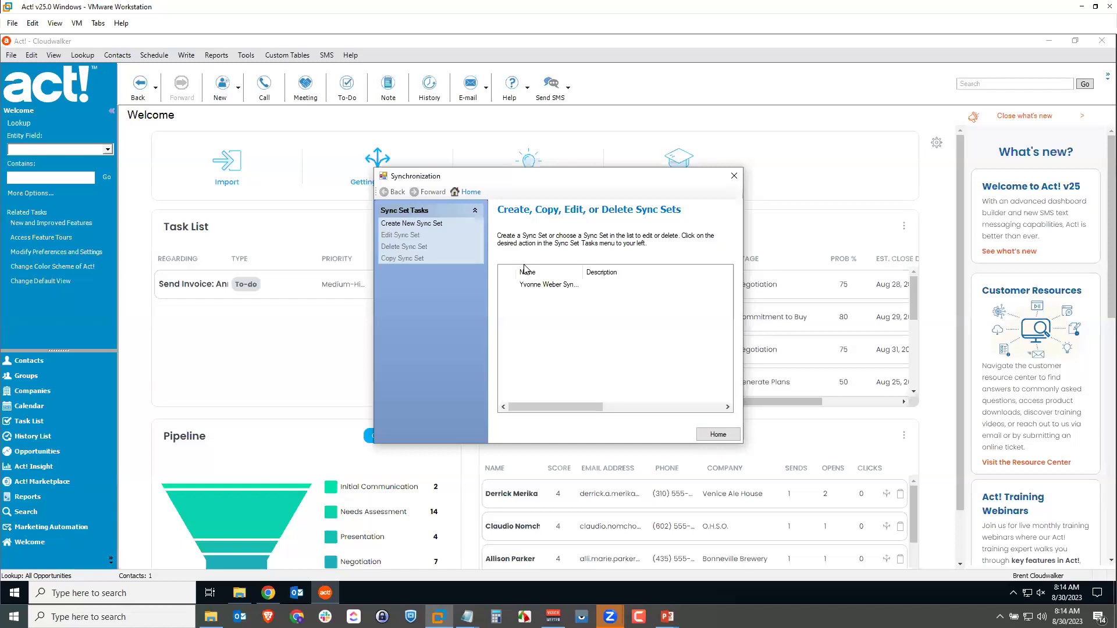
{"action": "left_click_drag", "start_coordinate": [583, 271], "coordinate": [626, 271]}
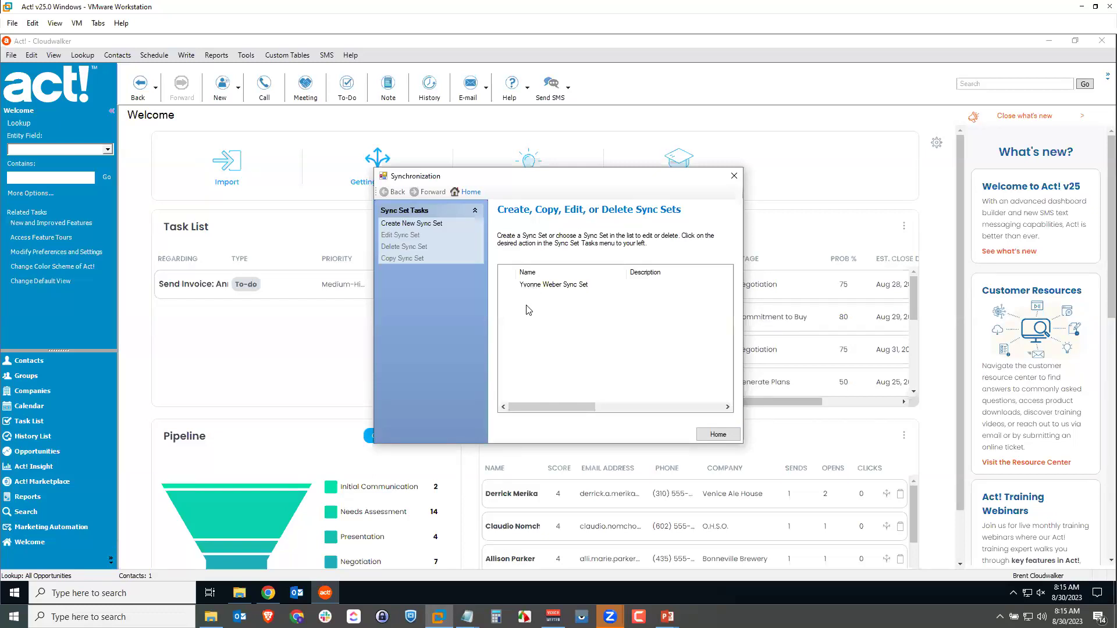
{"action": "left_click", "coordinate": [425, 229]}
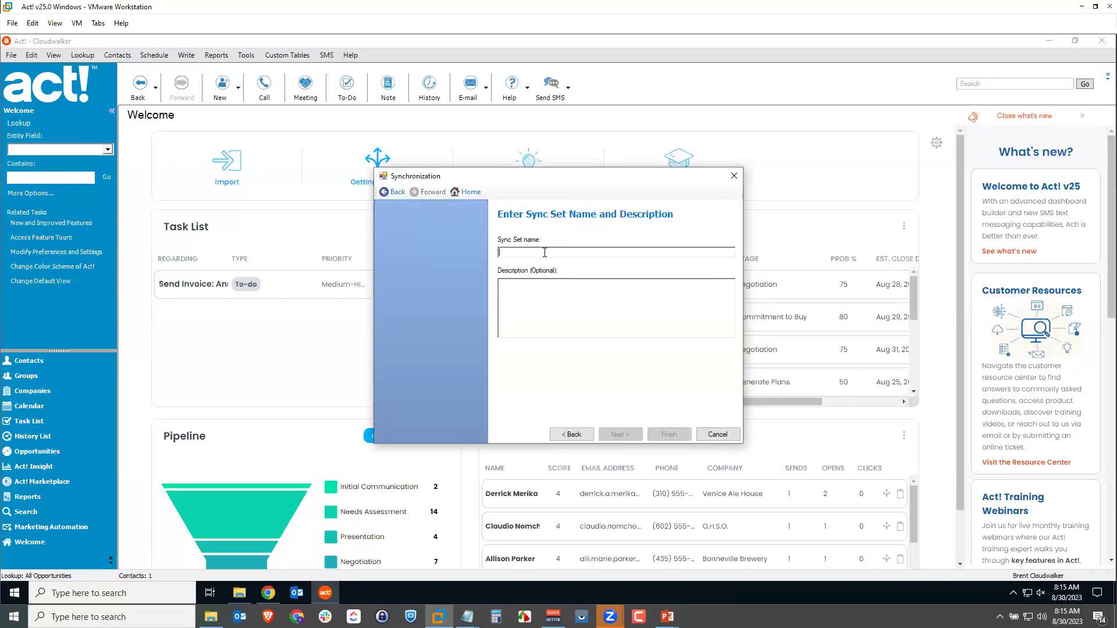
{"action": "type", "text": "c S"}
{"action": "left_click", "coordinate": [620, 435]}
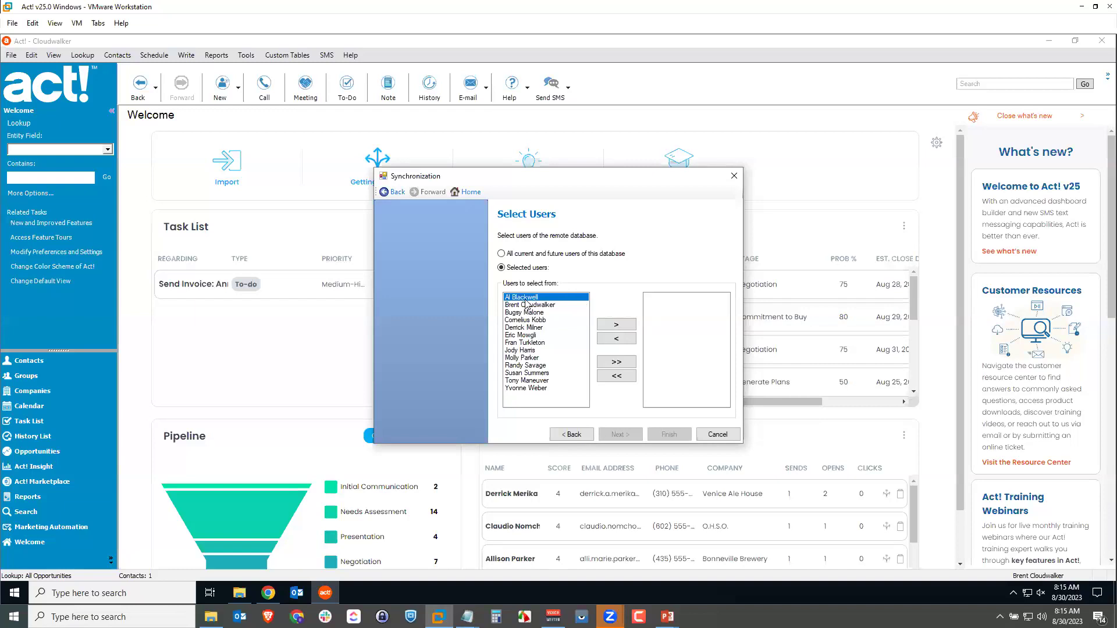
Move the remote user into the selected users list and continue to contact selection.
{"action": "left_click", "coordinate": [624, 328]}
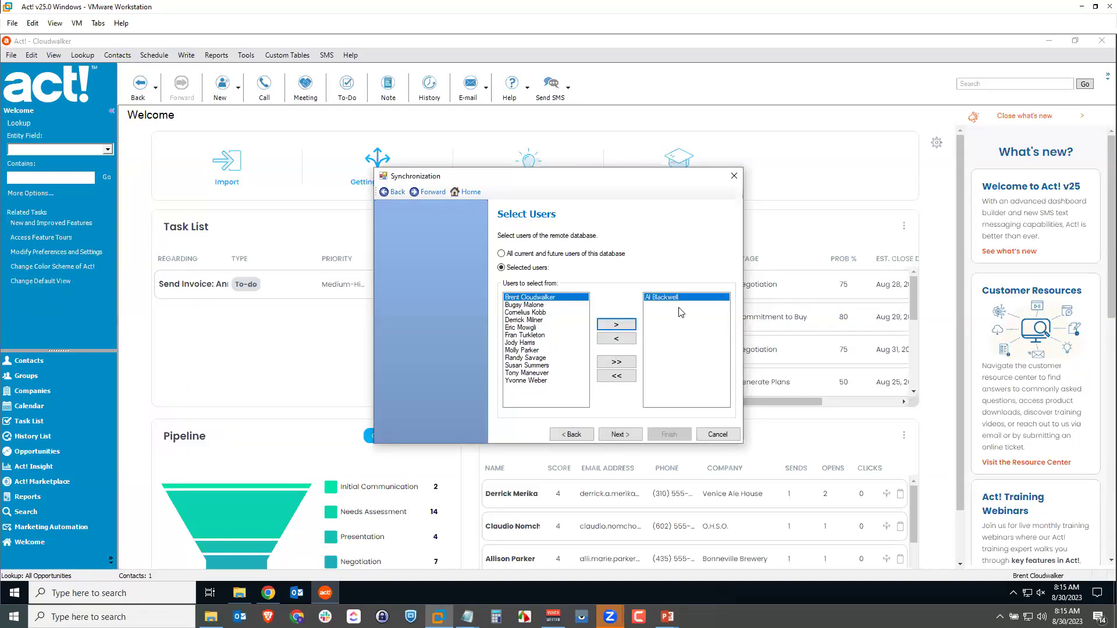
{"action": "left_click", "coordinate": [620, 435]}
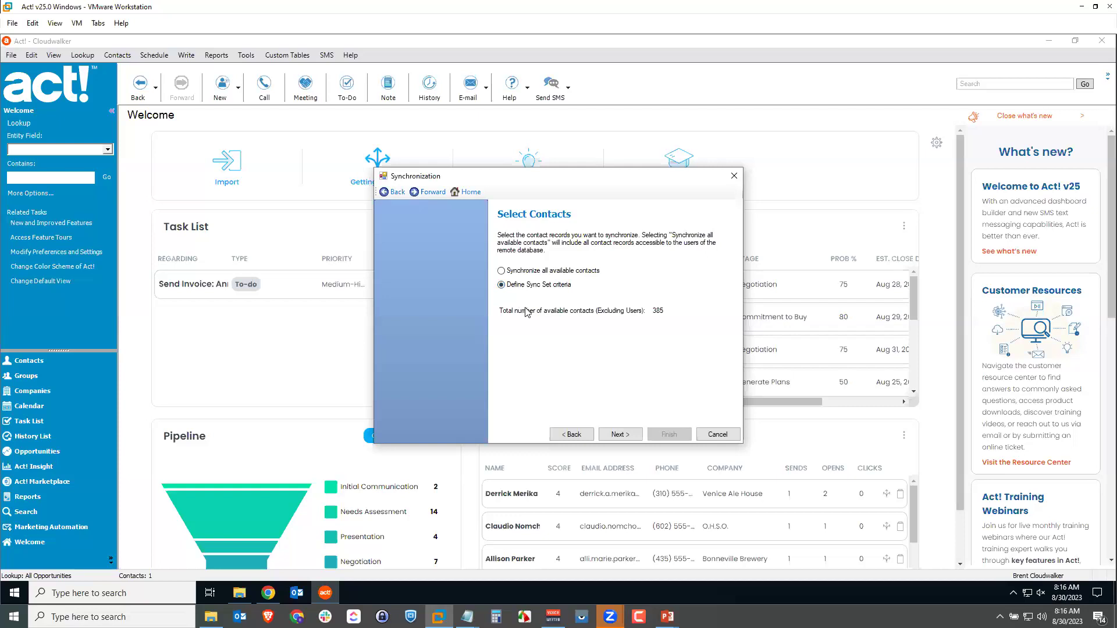
Advance to the criteria page and open Create Criteria.
{"action": "left_click", "coordinate": [620, 435]}
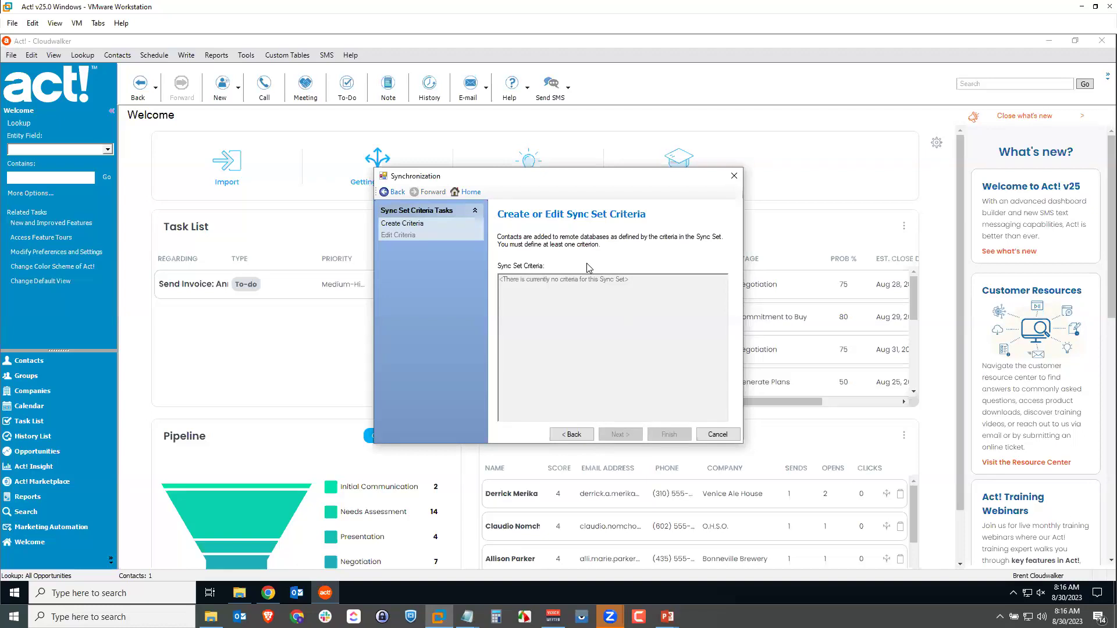
{"action": "left_click", "coordinate": [416, 225]}
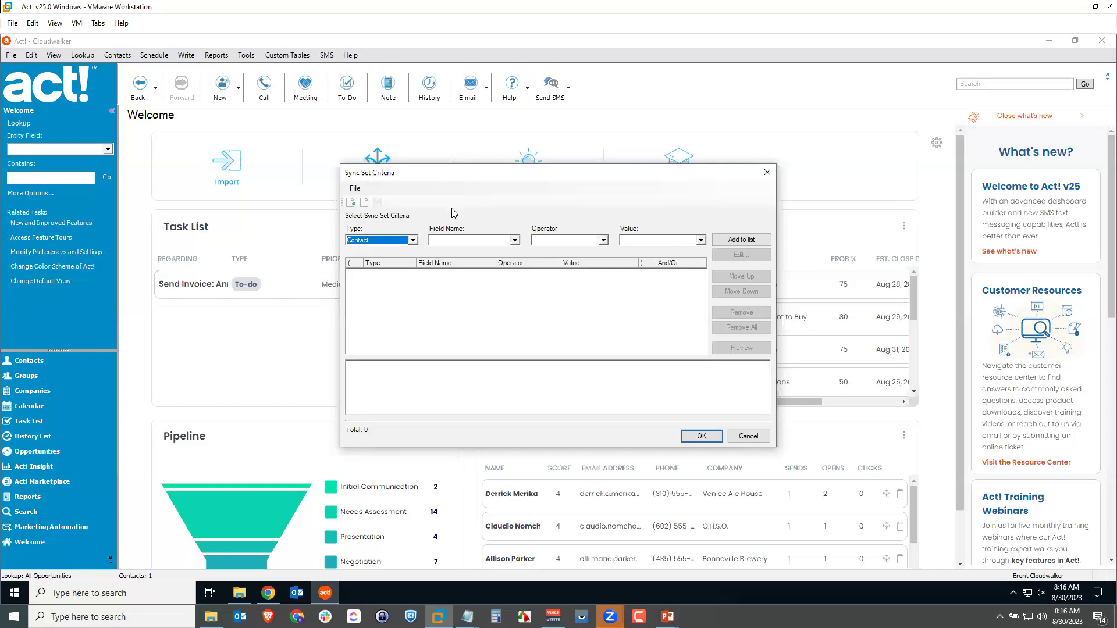
Build a Contact criterion on the Record Manager field with the Equal To (=) operator.
{"action": "left_click", "coordinate": [414, 241]}
{"action": "left_click", "coordinate": [415, 243]}
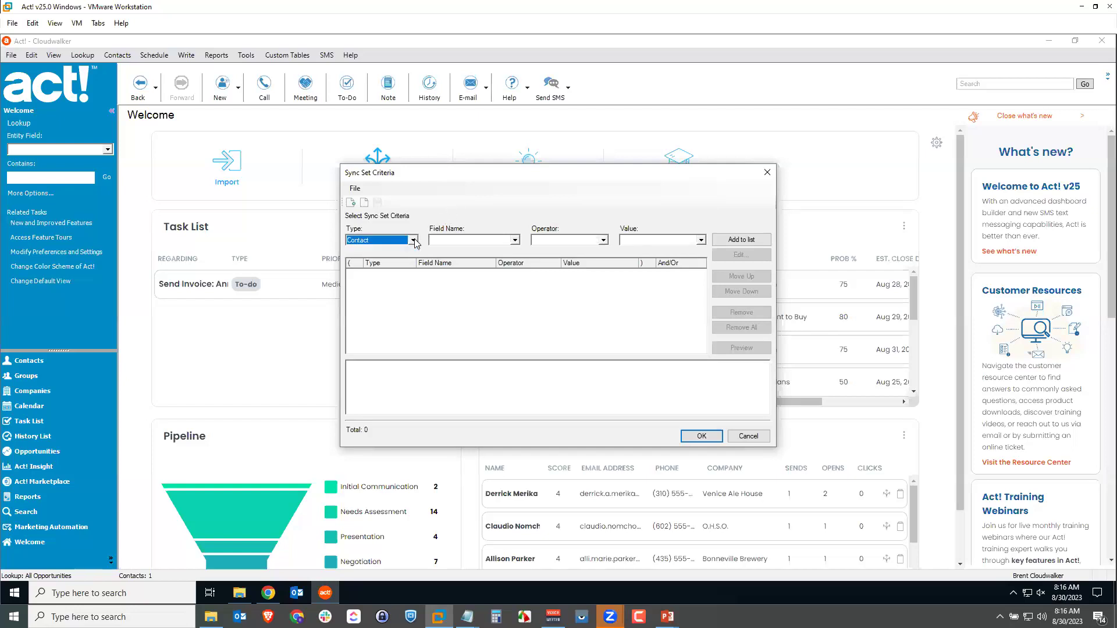
{"action": "left_click", "coordinate": [483, 243]}
{"action": "key", "text": "r"}
{"action": "scroll", "coordinate": [463, 272], "scroll_direction": "down", "scroll_amount": 1}
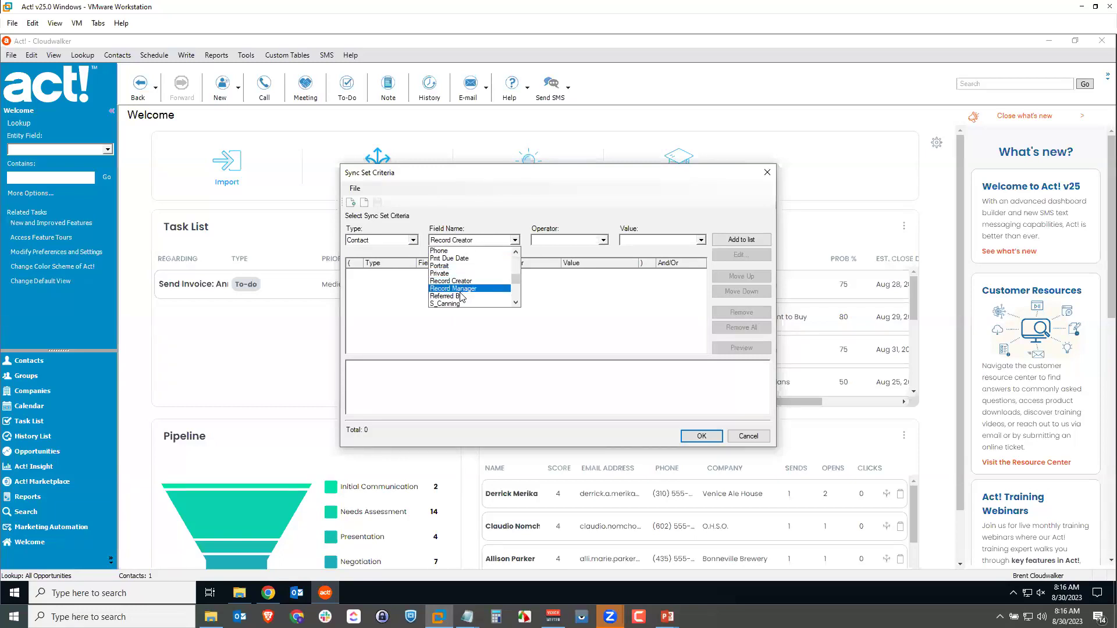
{"action": "left_click", "coordinate": [468, 289]}
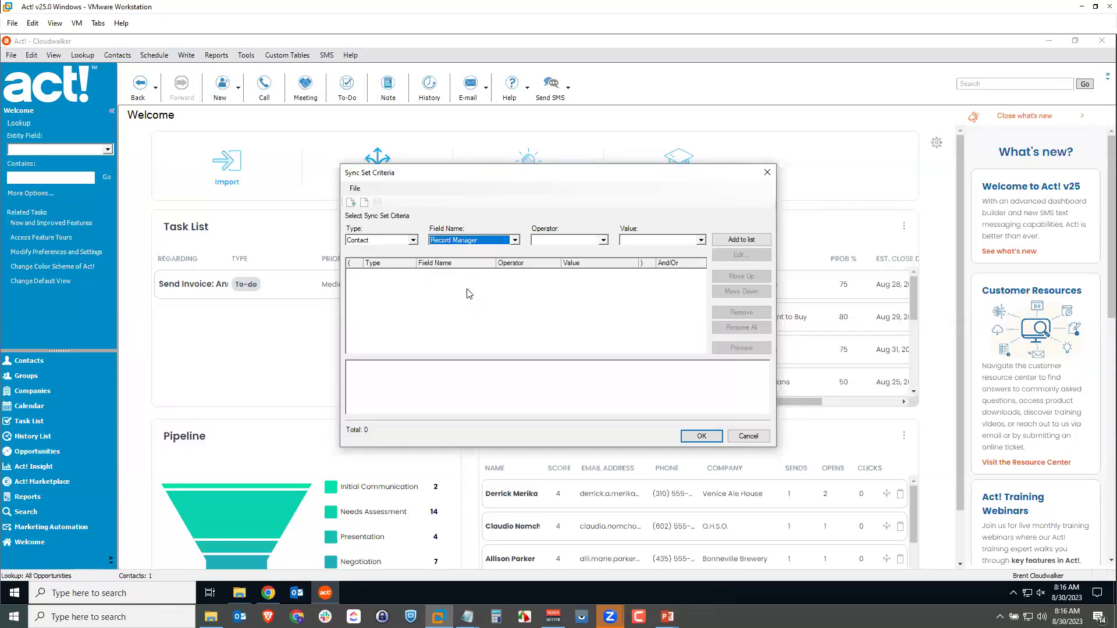
{"action": "left_click", "coordinate": [553, 242]}
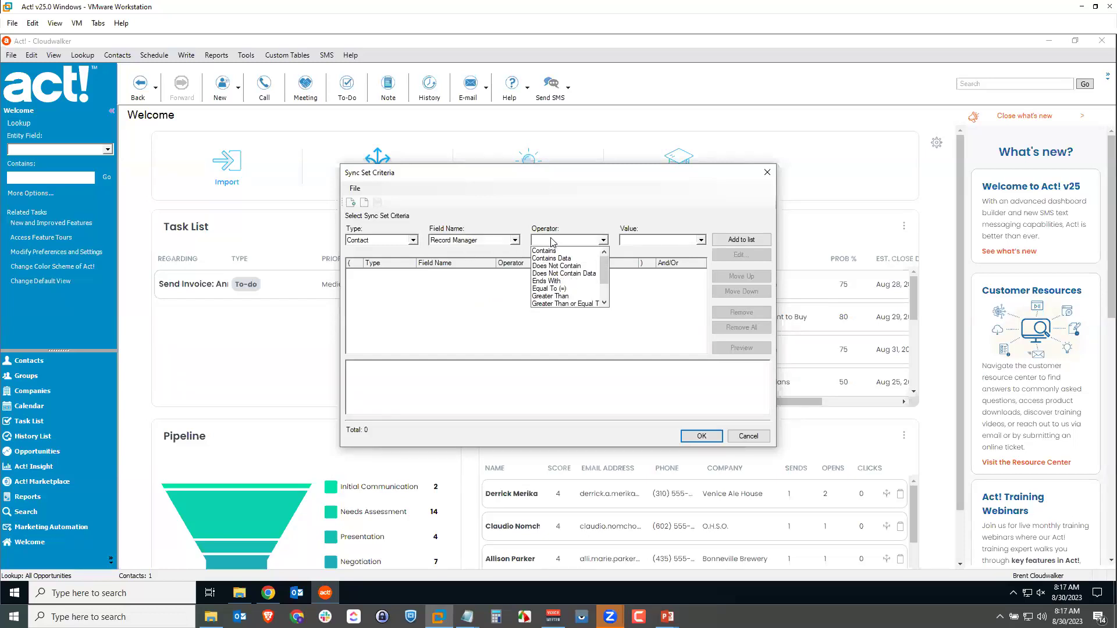
{"action": "left_click", "coordinate": [547, 289]}
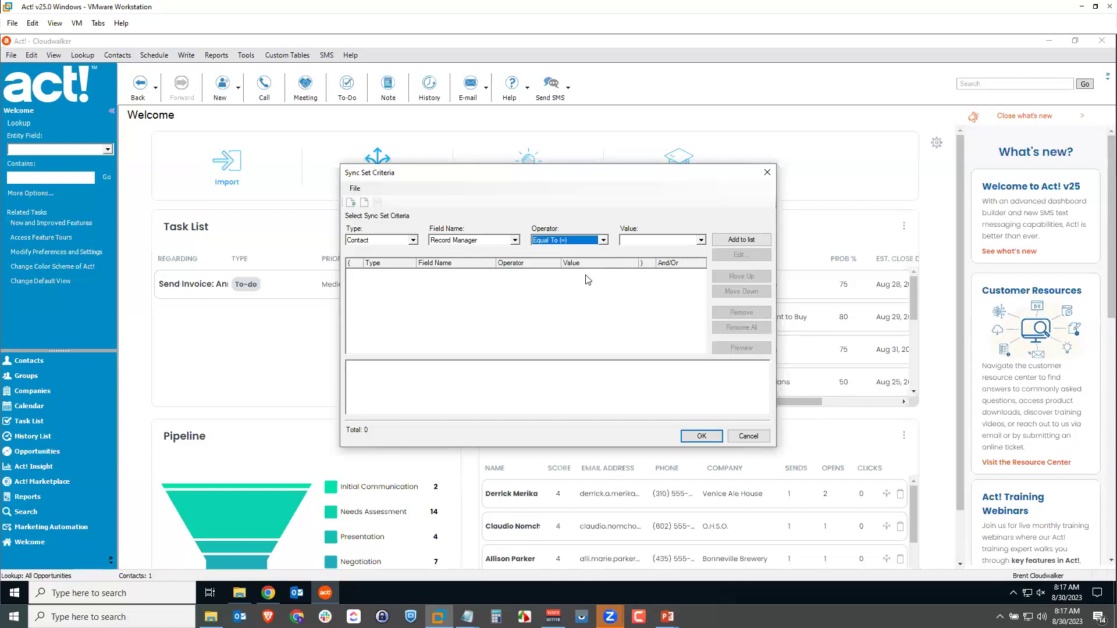
Enter the remote user as the value, add it, preview the 25 matching contacts, and accept.
{"action": "left_click", "coordinate": [644, 239]}
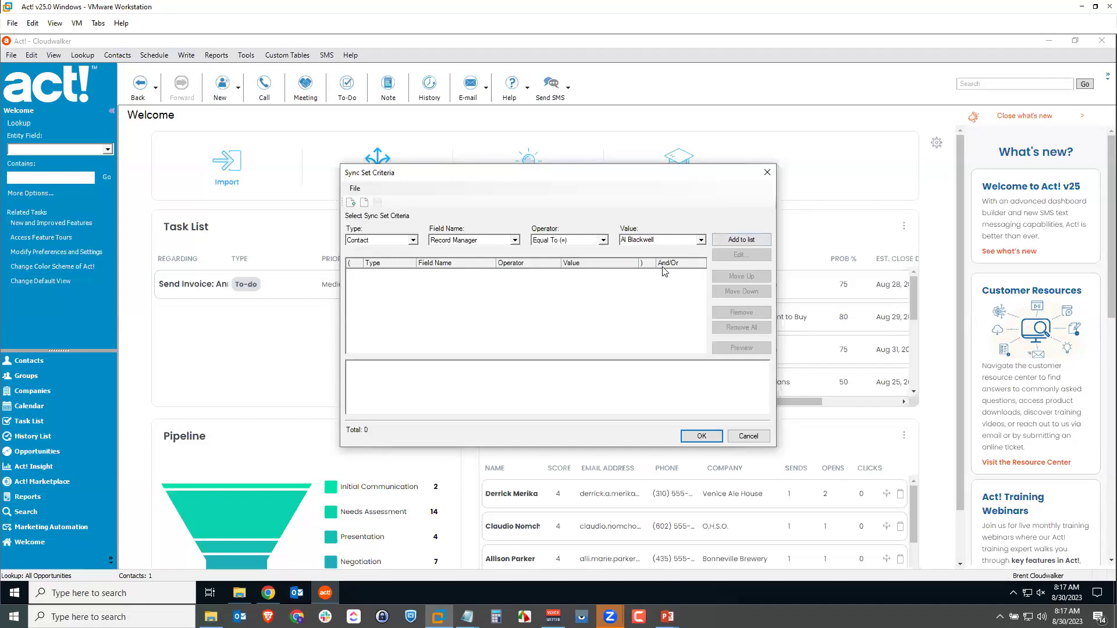
{"action": "left_click", "coordinate": [604, 240]}
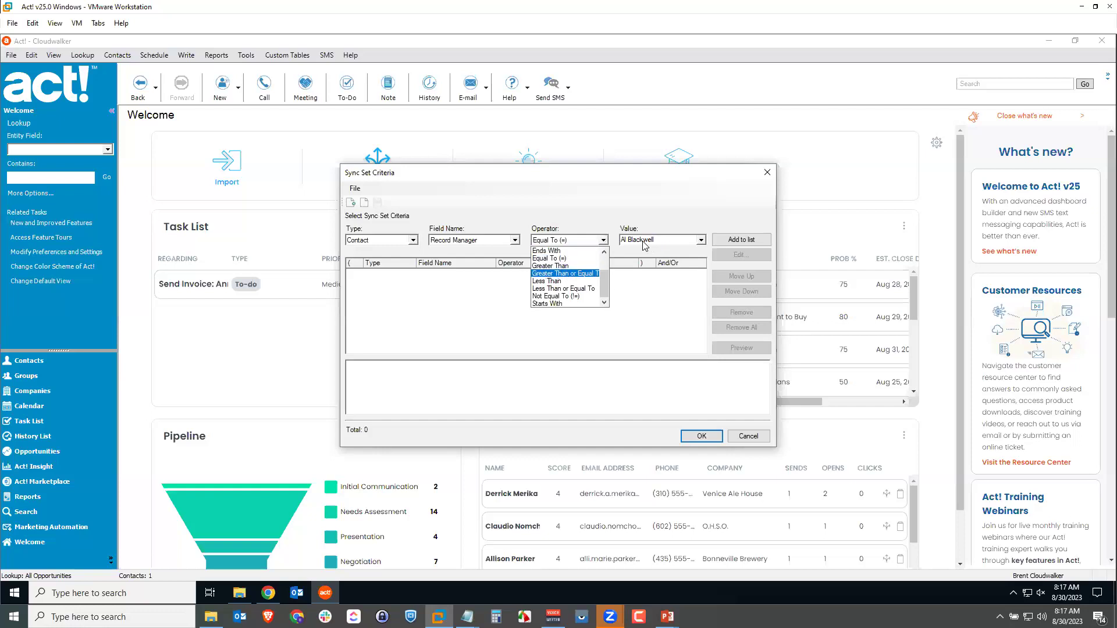
{"action": "left_click", "coordinate": [627, 252]}
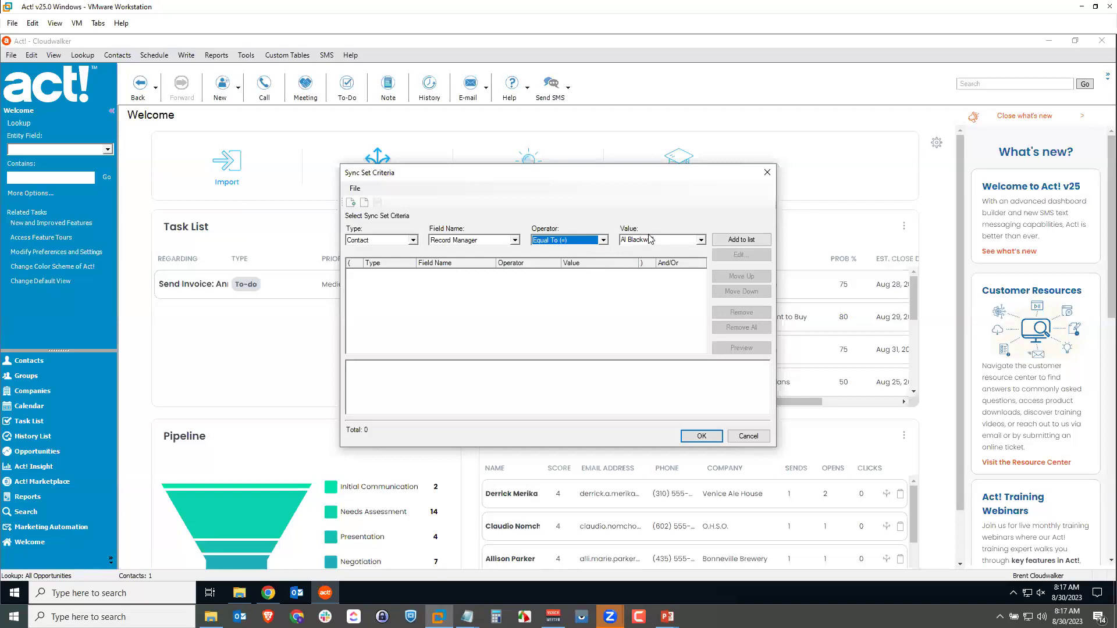
{"action": "left_click", "coordinate": [743, 240]}
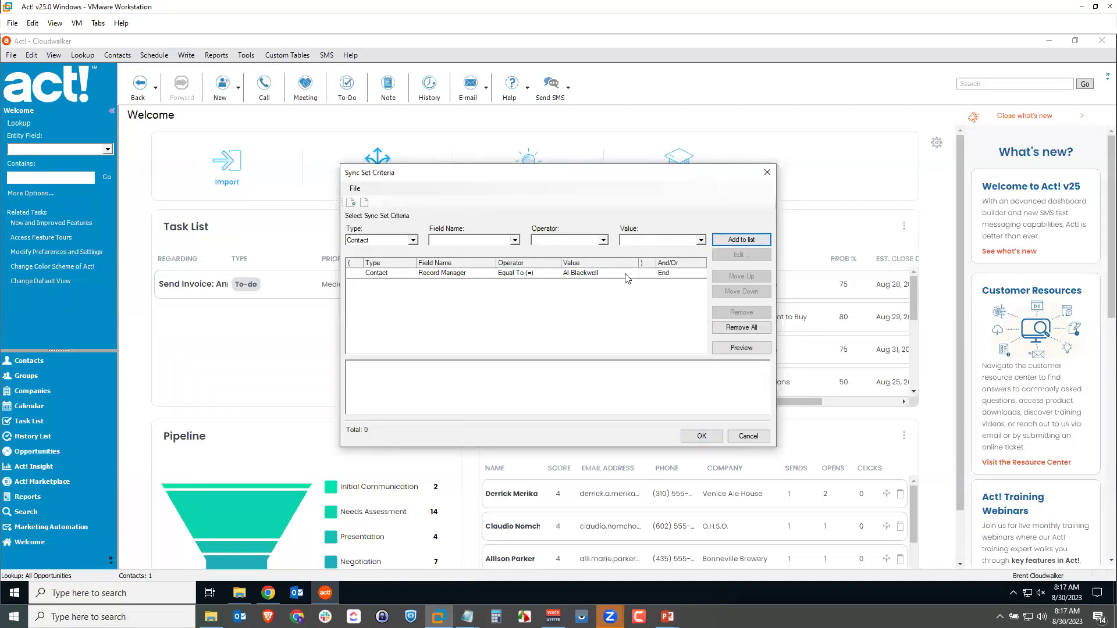
{"action": "left_click", "coordinate": [750, 353]}
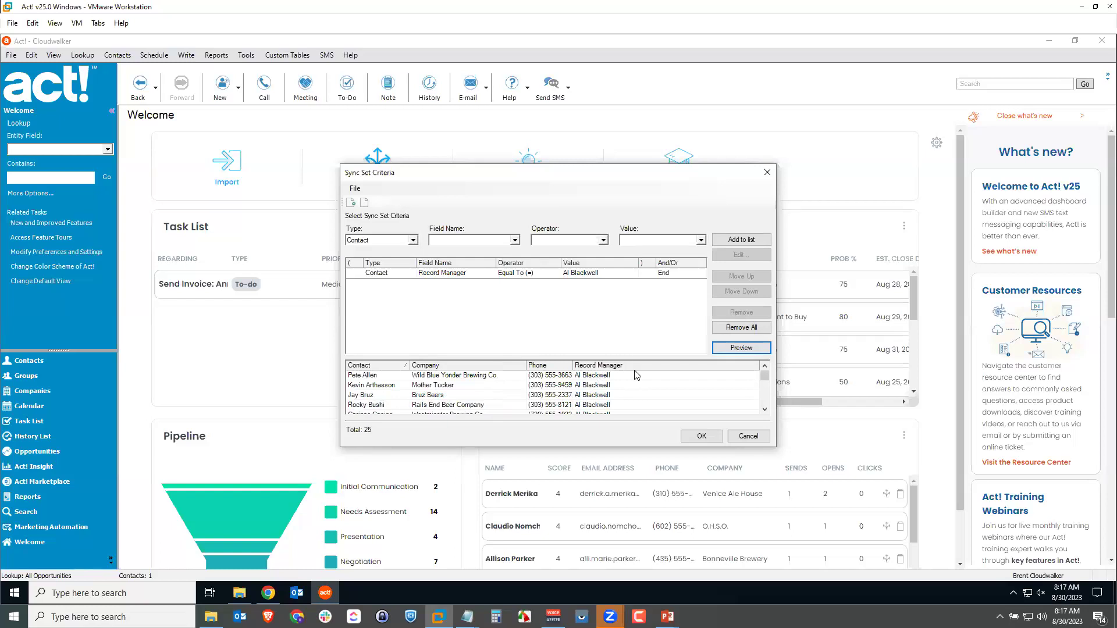
{"action": "left_click", "coordinate": [701, 436]}
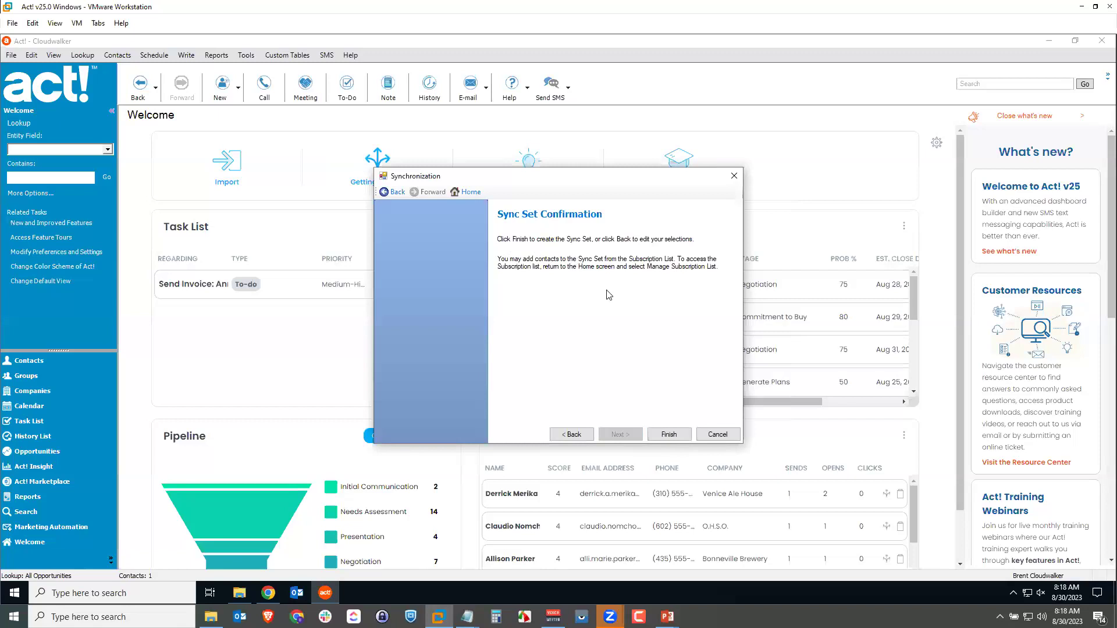
Finish the new sync set, check it beside the existing one in the list, and return Home.
{"action": "left_click", "coordinate": [669, 434]}
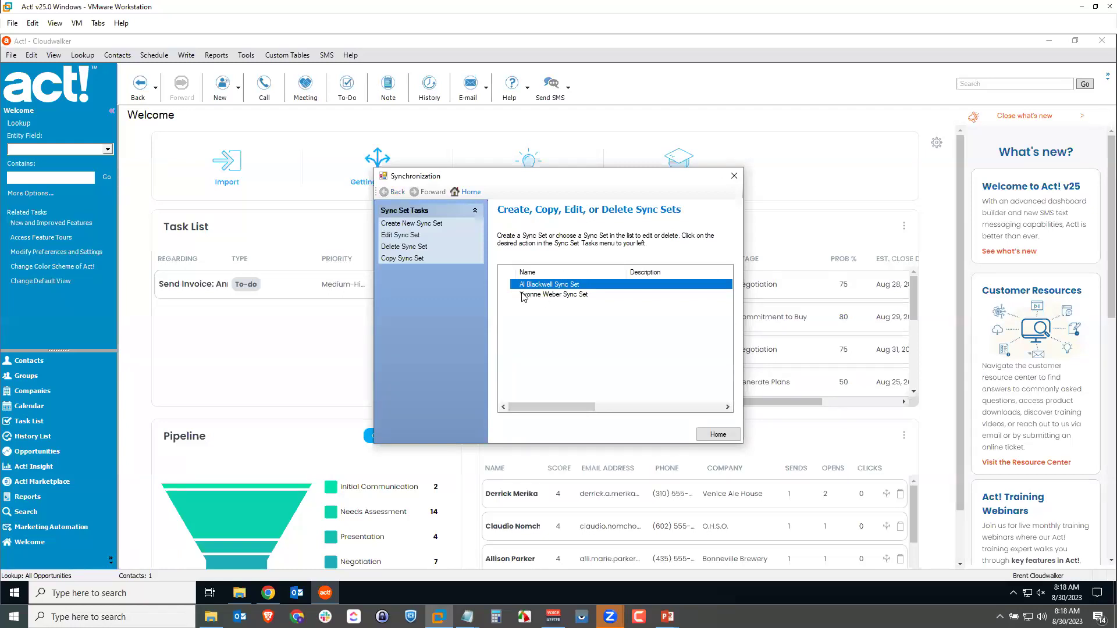
{"action": "left_click", "coordinate": [540, 295]}
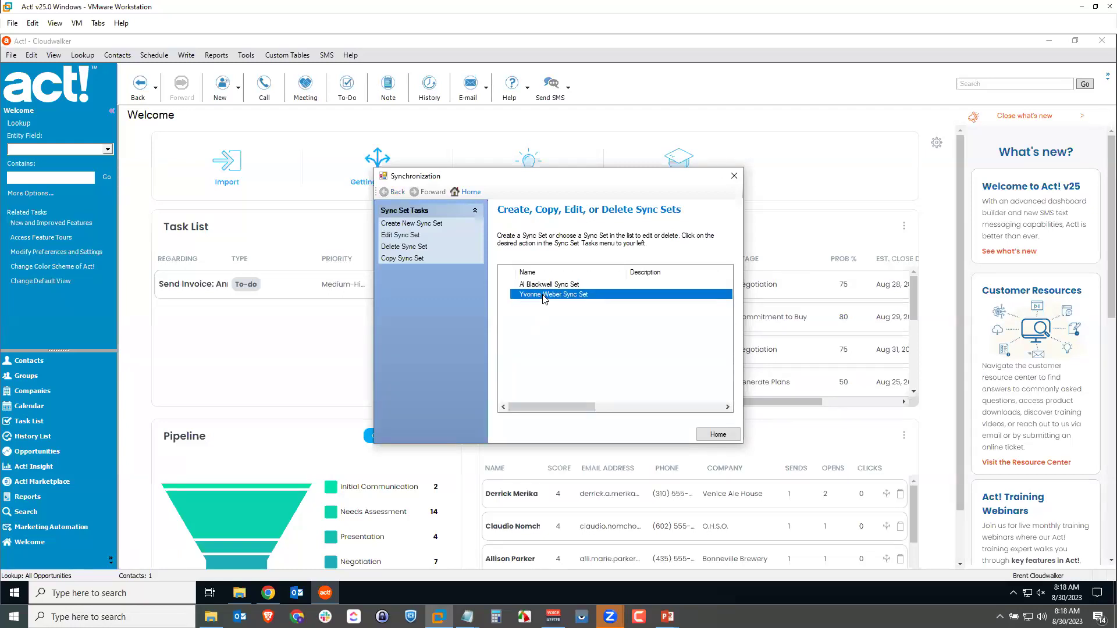
{"action": "left_click", "coordinate": [543, 285]}
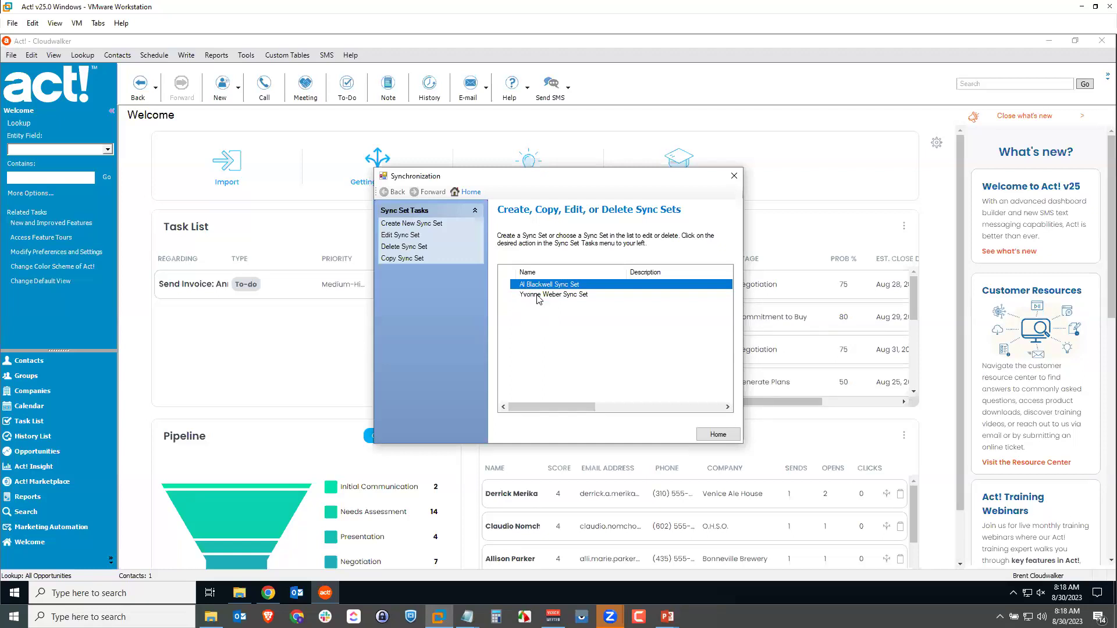
{"action": "left_click", "coordinate": [720, 435]}
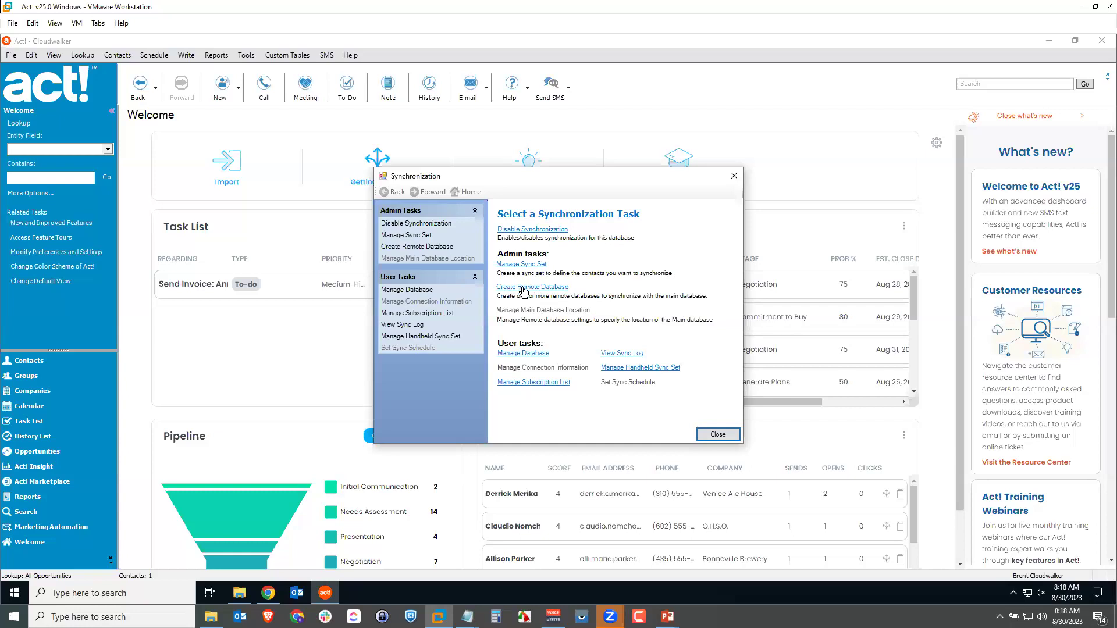
Start creating a single remote database named AlRemoteDB in the default folder.
{"action": "left_click", "coordinate": [522, 288]}
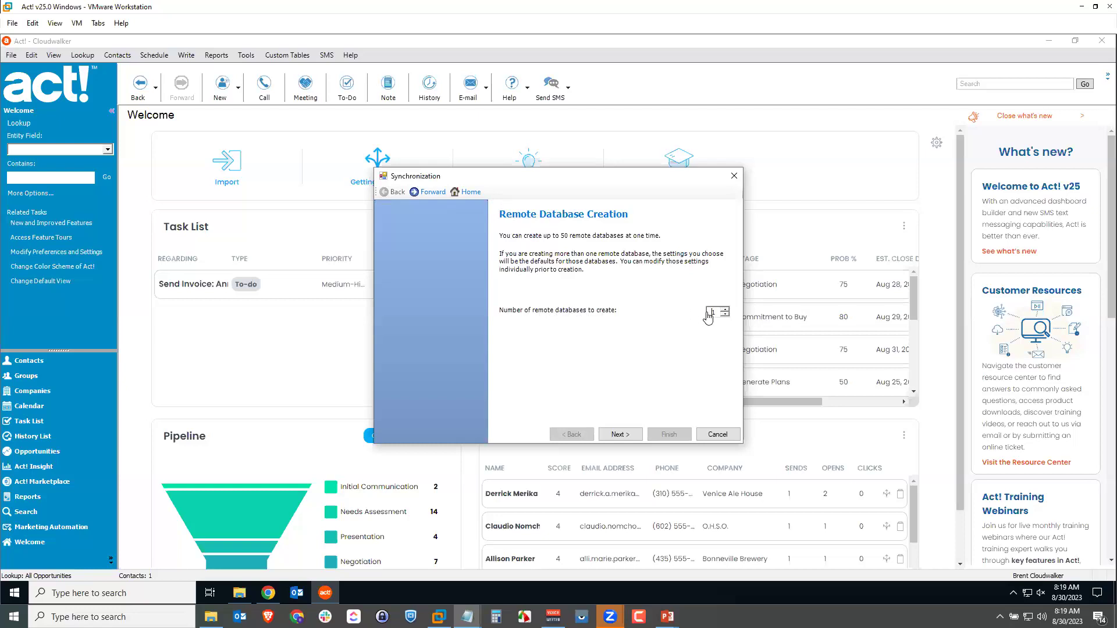
{"action": "left_click", "coordinate": [617, 436]}
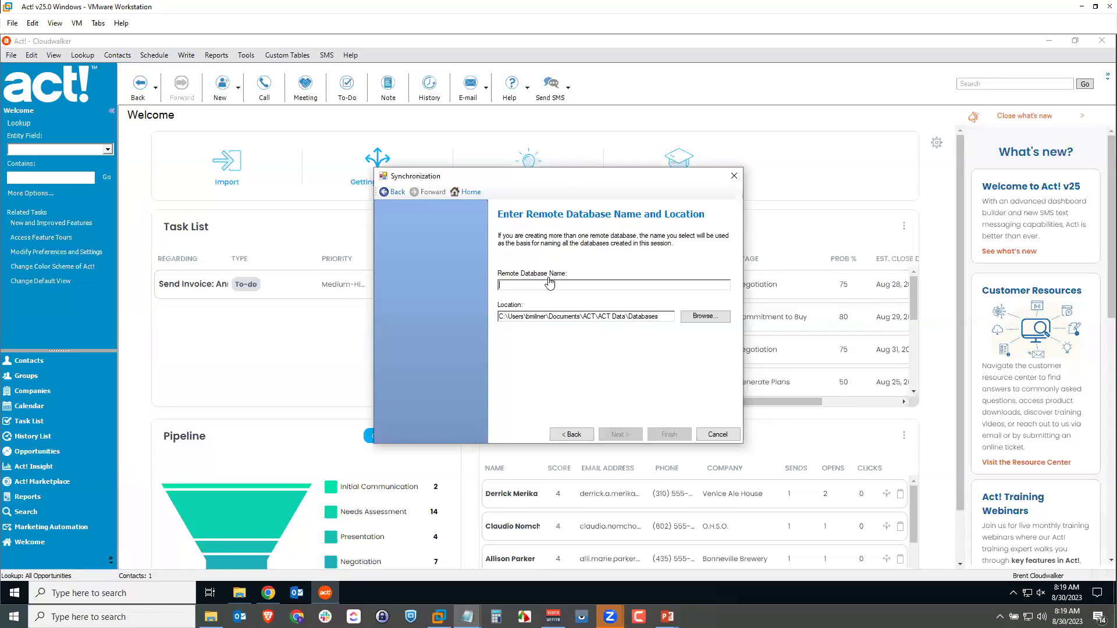
{"action": "type", "text": "AIRemoteDB"}
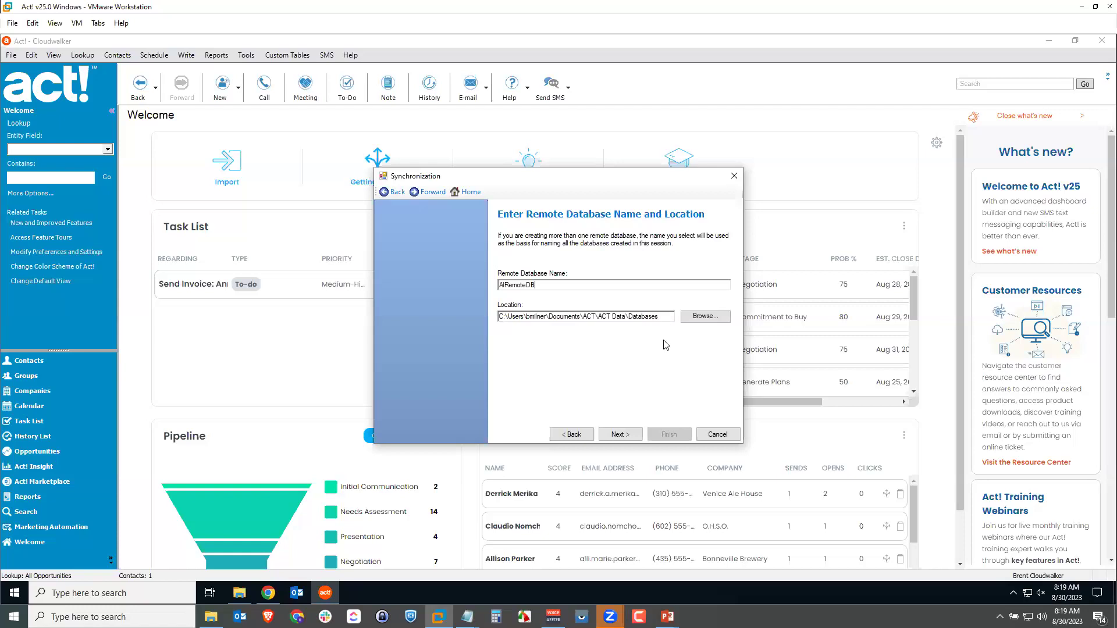
{"action": "left_click", "coordinate": [633, 435]}
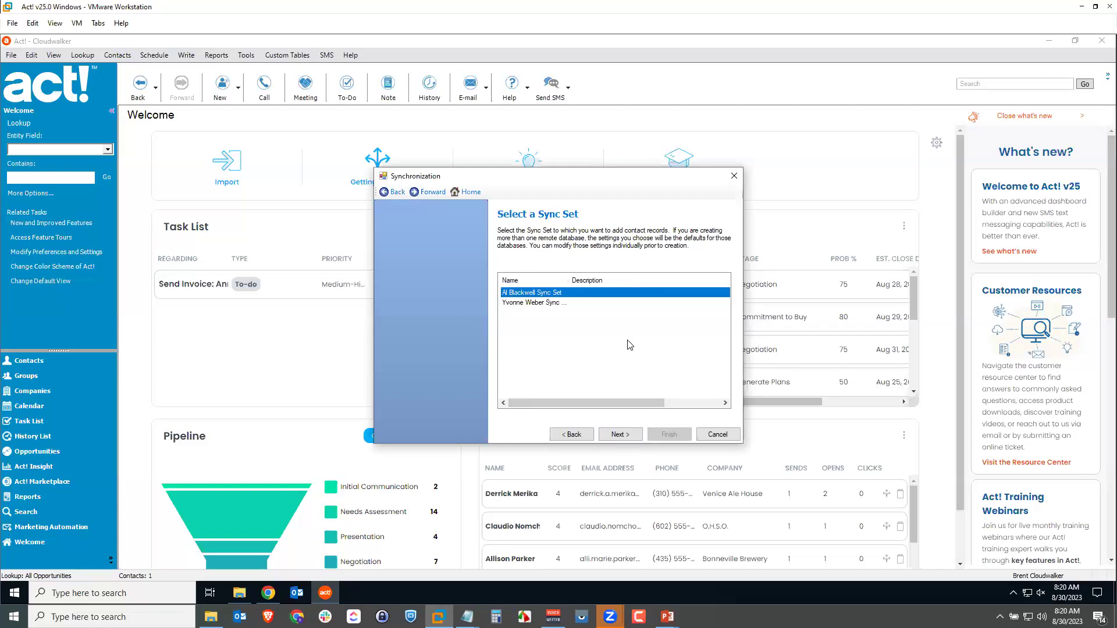
Select the remote user's sync set and set the synchronization reminder to 5 days.
{"action": "left_click", "coordinate": [557, 336]}
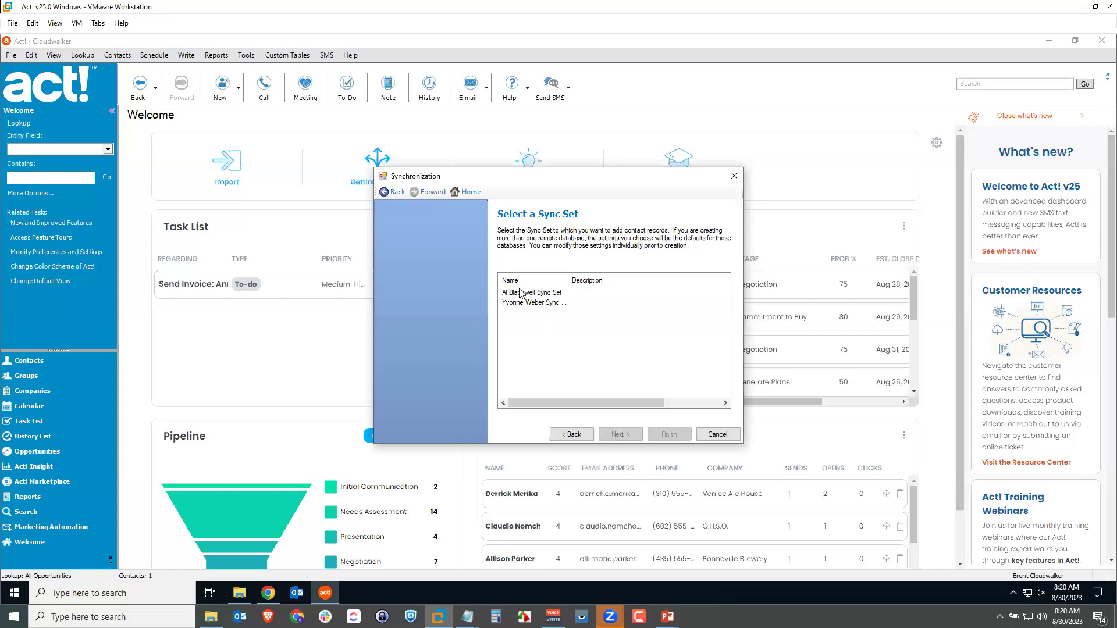
{"action": "left_click", "coordinate": [523, 293]}
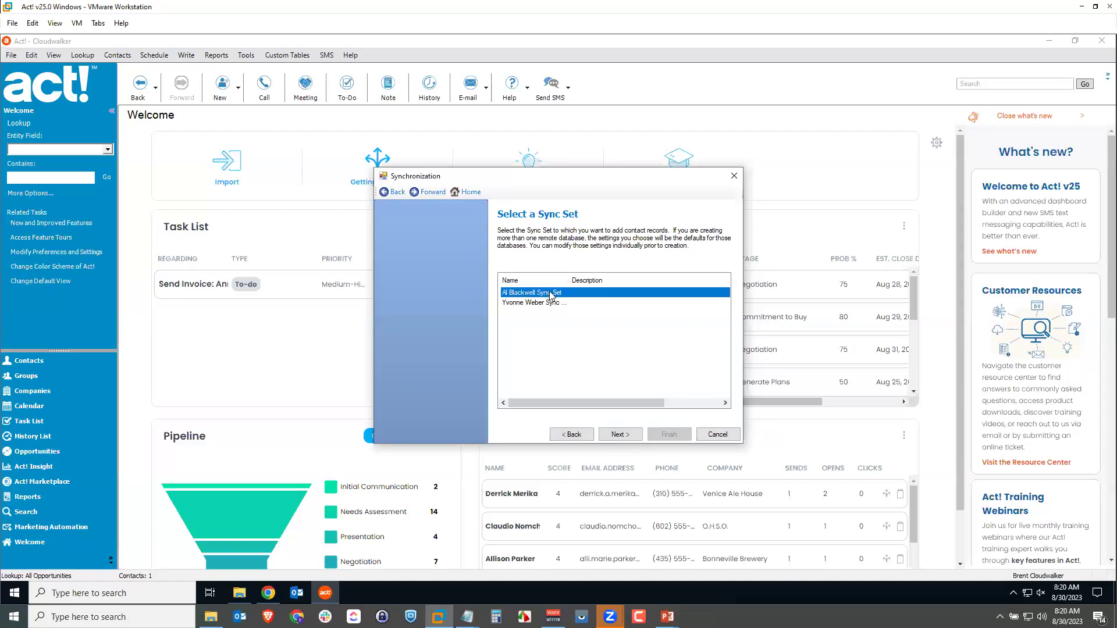
{"action": "left_click", "coordinate": [618, 435]}
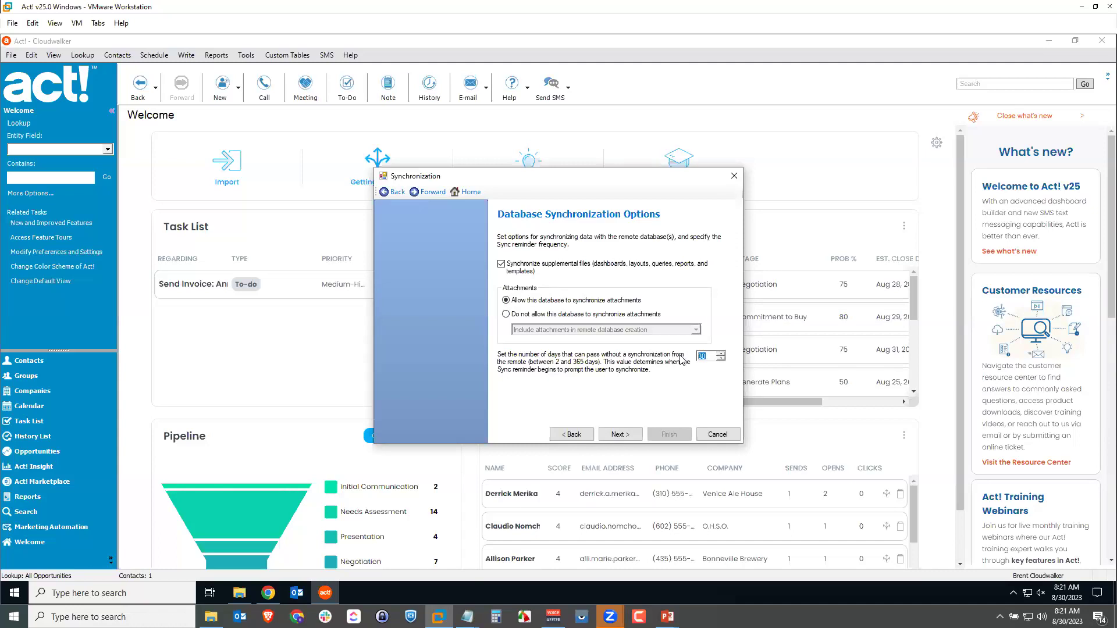
{"action": "key", "text": "BackSpace"}
{"action": "key", "text": "BackSpace"}
{"action": "type", "text": "5"}
Choose Network (inside a firewall) as the sync server connection type and continue.
{"action": "left_click", "coordinate": [620, 434]}
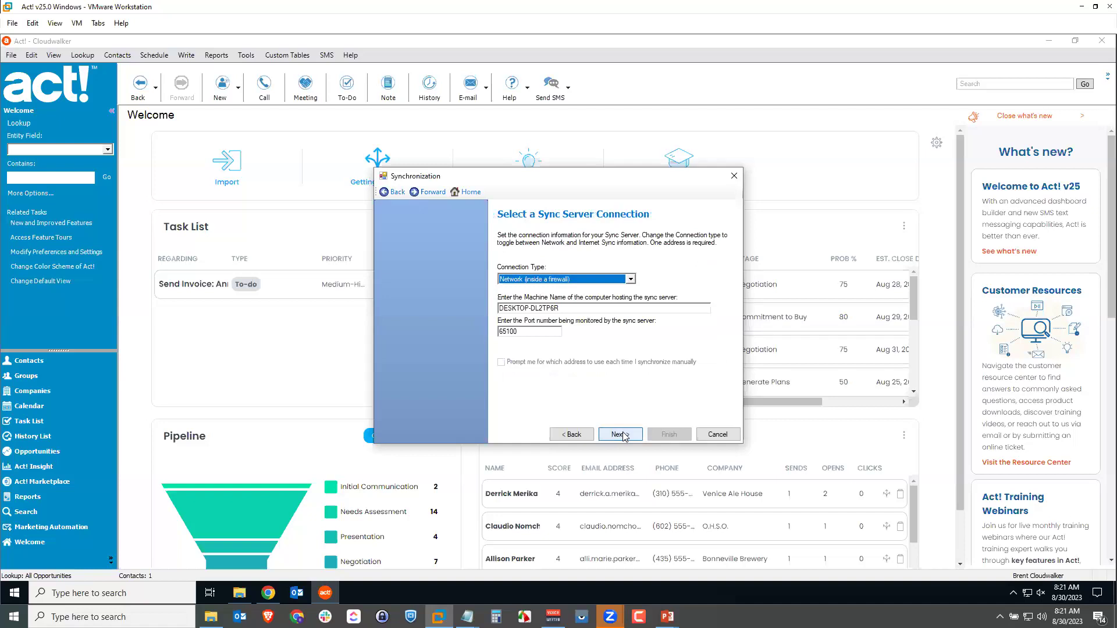
{"action": "left_click", "coordinate": [628, 280]}
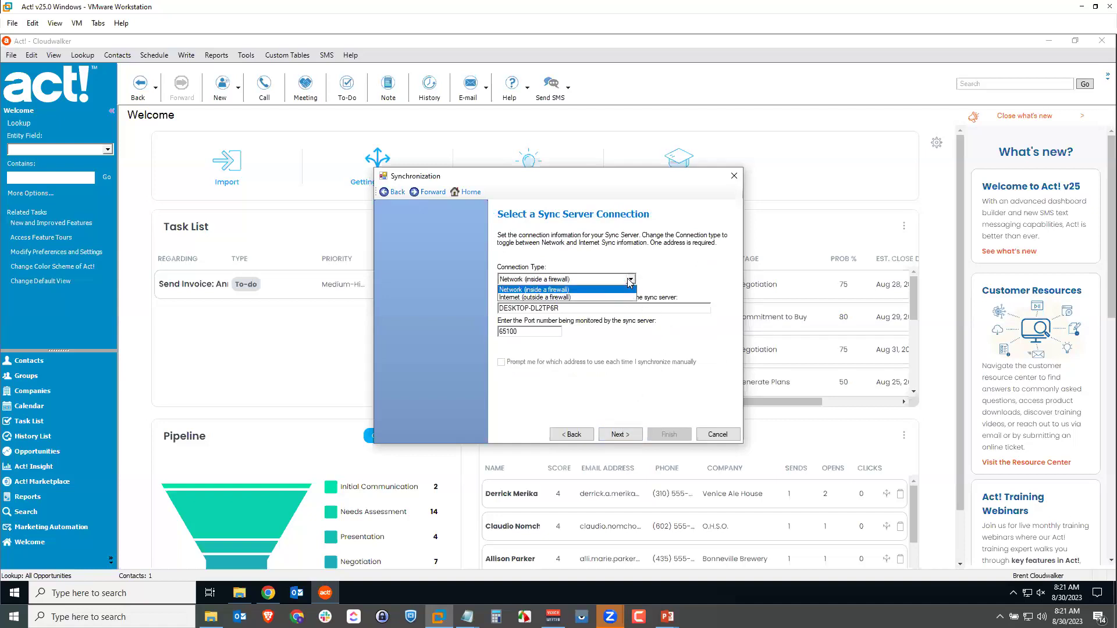
{"action": "left_click", "coordinate": [513, 291]}
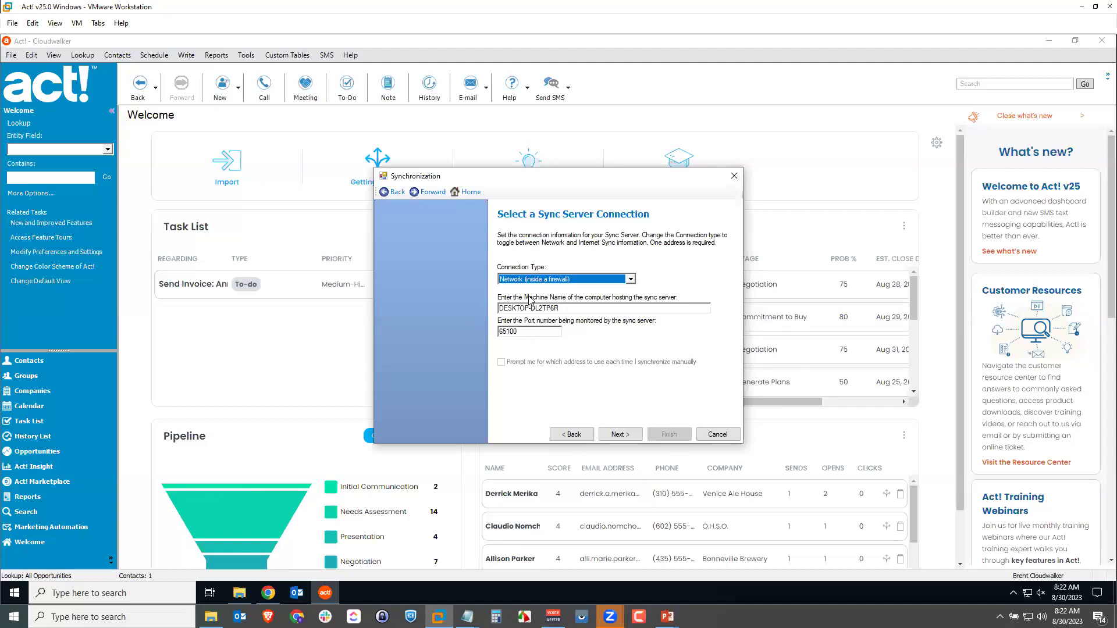
{"action": "left_click", "coordinate": [627, 437]}
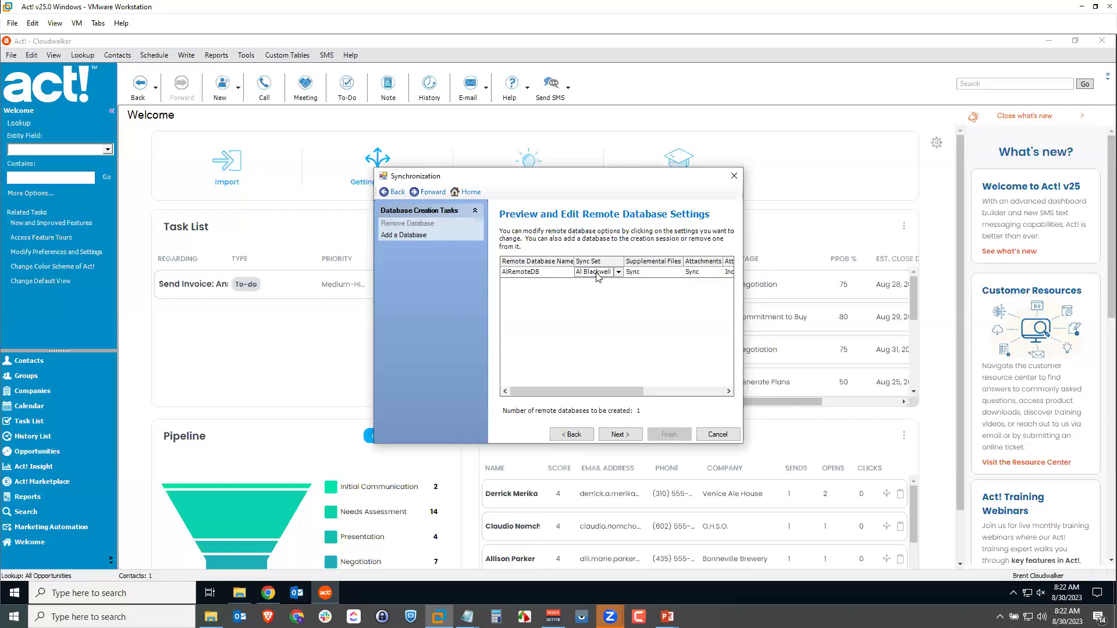
Check the AlRemoteDB settings in the preview grid and build the remote database.
{"action": "left_click_drag", "start_coordinate": [612, 389], "coordinate": [711, 404]}
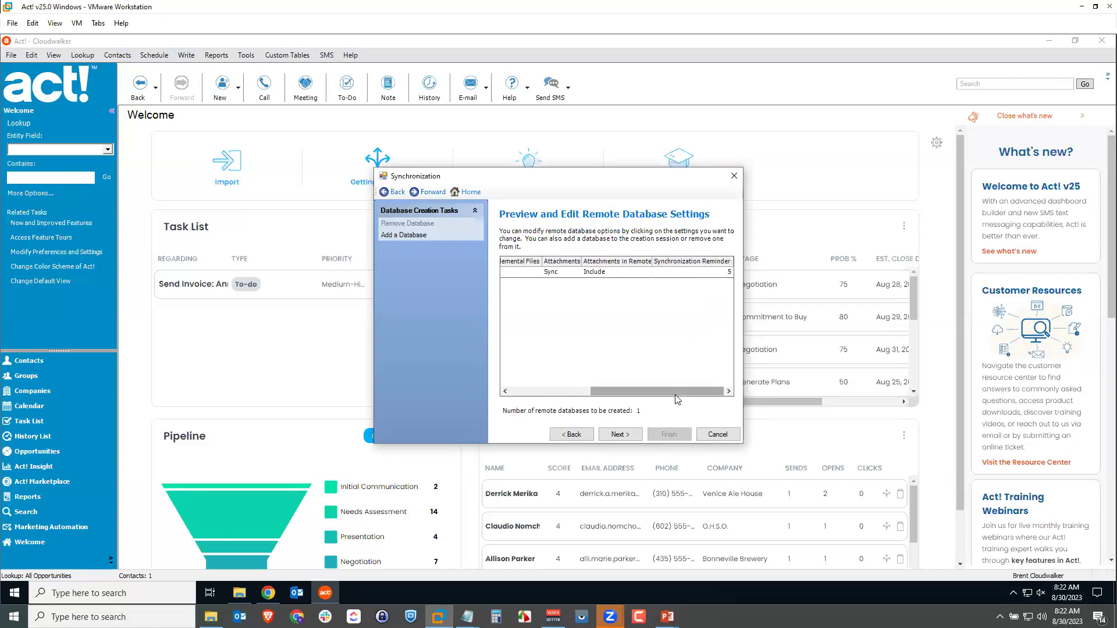
{"action": "left_click_drag", "start_coordinate": [672, 391], "coordinate": [588, 393]}
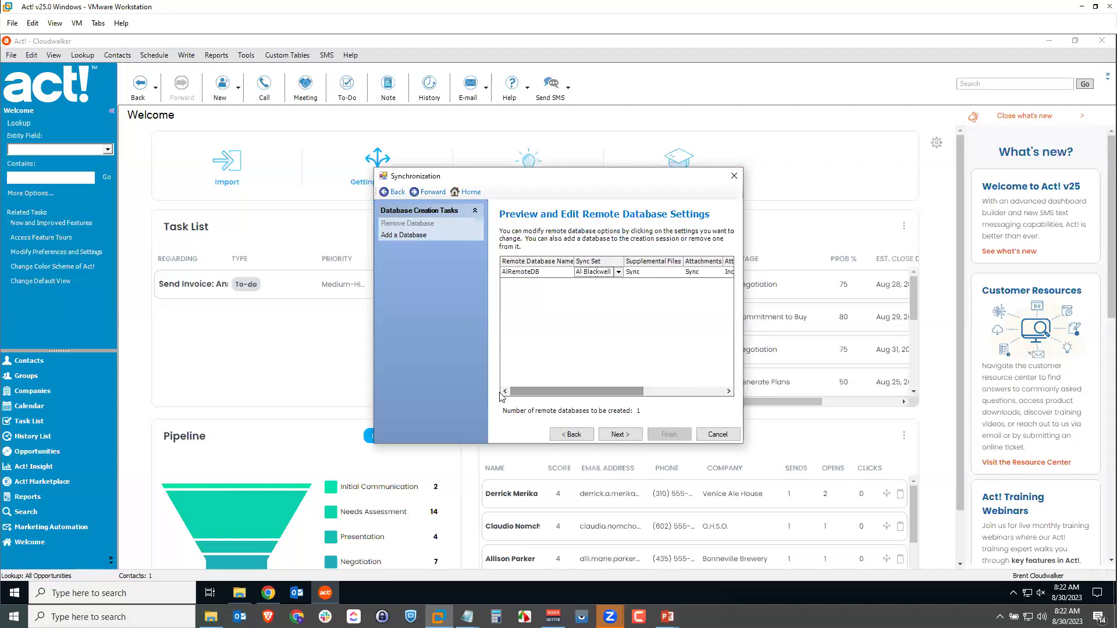
{"action": "left_click", "coordinate": [620, 434]}
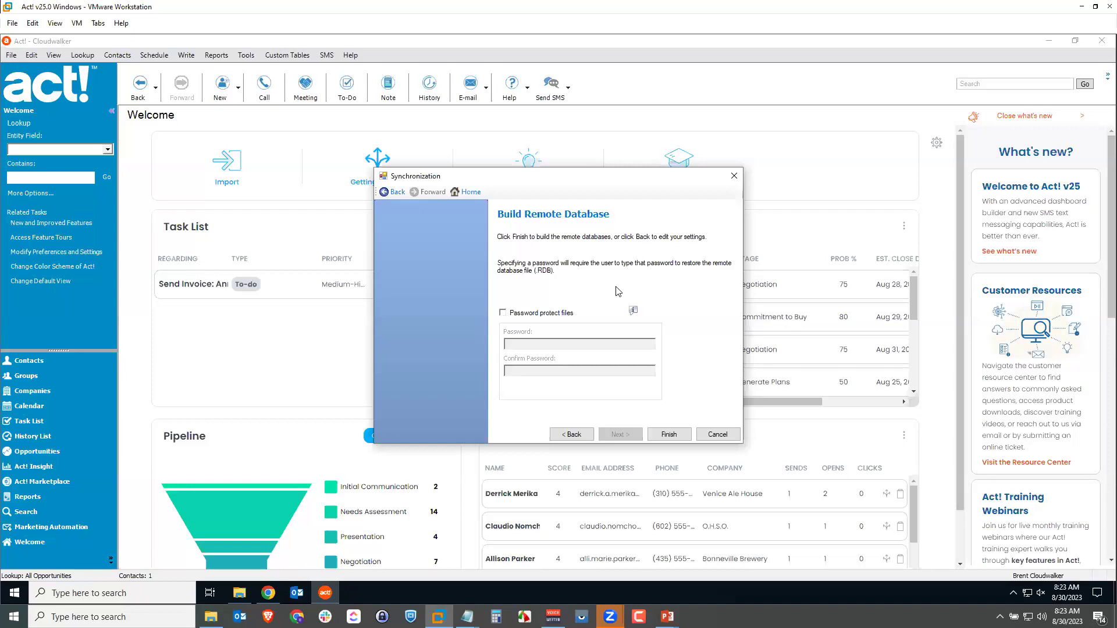
{"action": "left_click", "coordinate": [672, 428]}
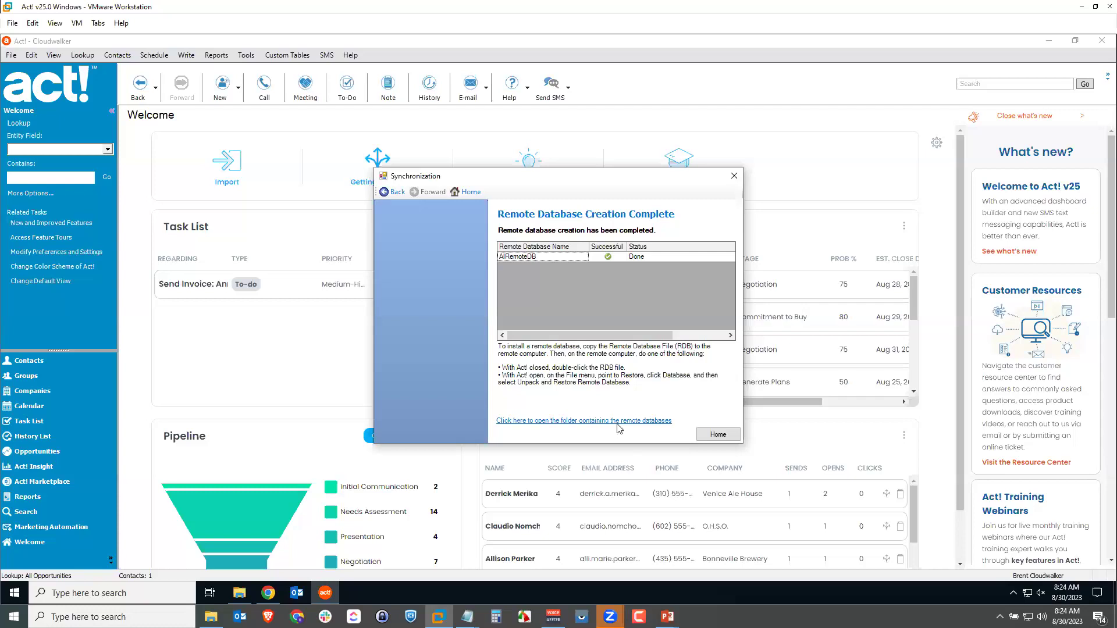
Copy AlRemoteDB.RDB from the ACT Data Databases folder, then minimize the Explorer window.
{"action": "left_click", "coordinate": [580, 422]}
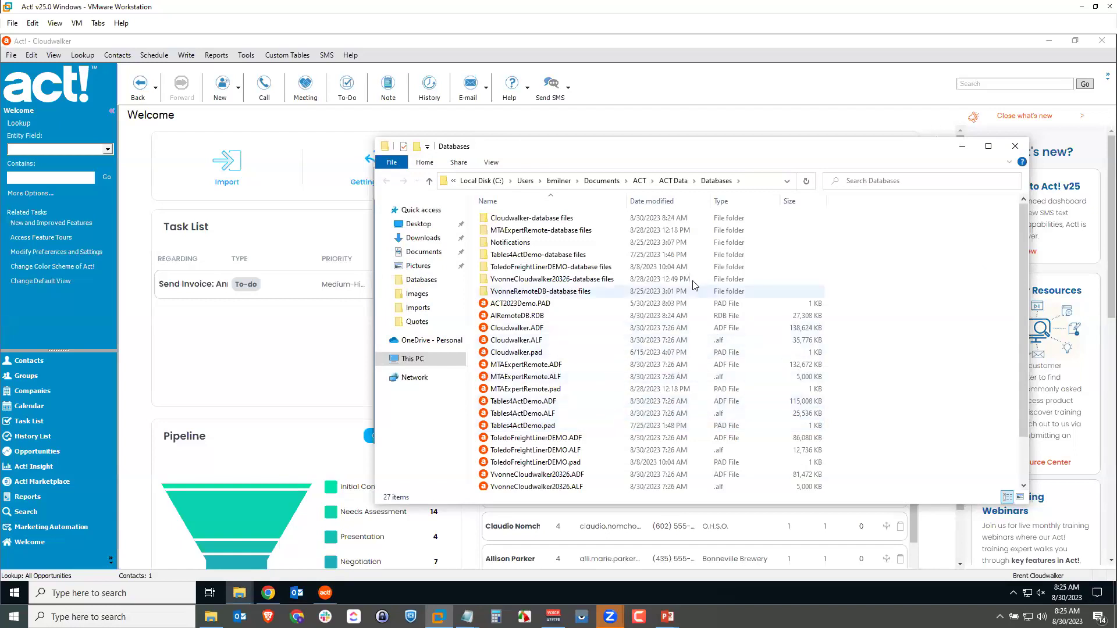
{"action": "left_click", "coordinate": [569, 316]}
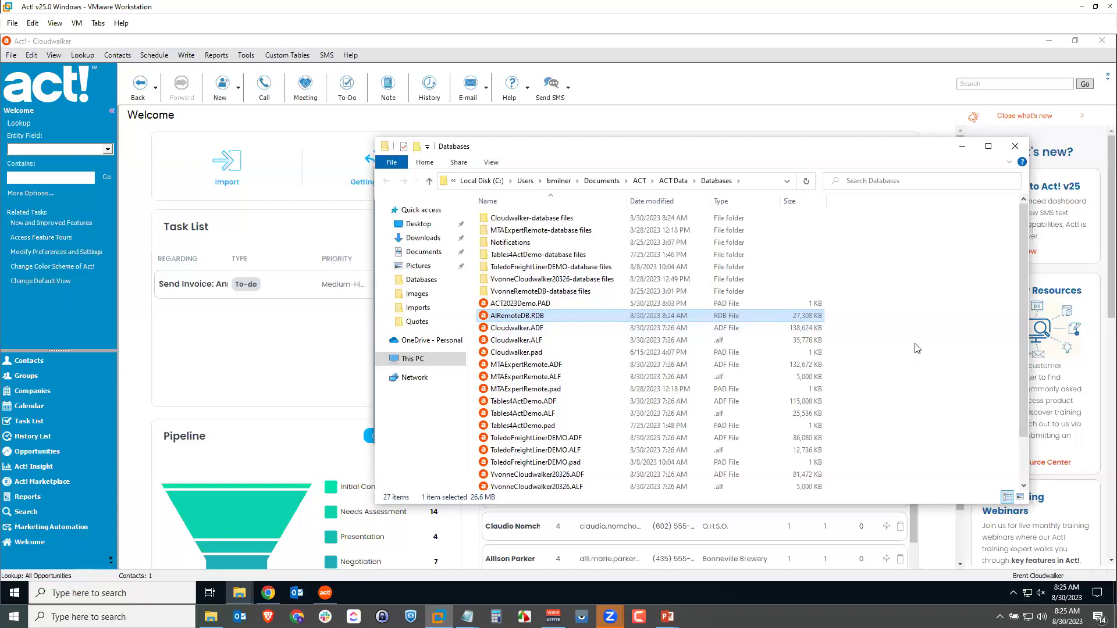
{"action": "scroll", "coordinate": [913, 347], "scroll_direction": "down", "scroll_amount": 2}
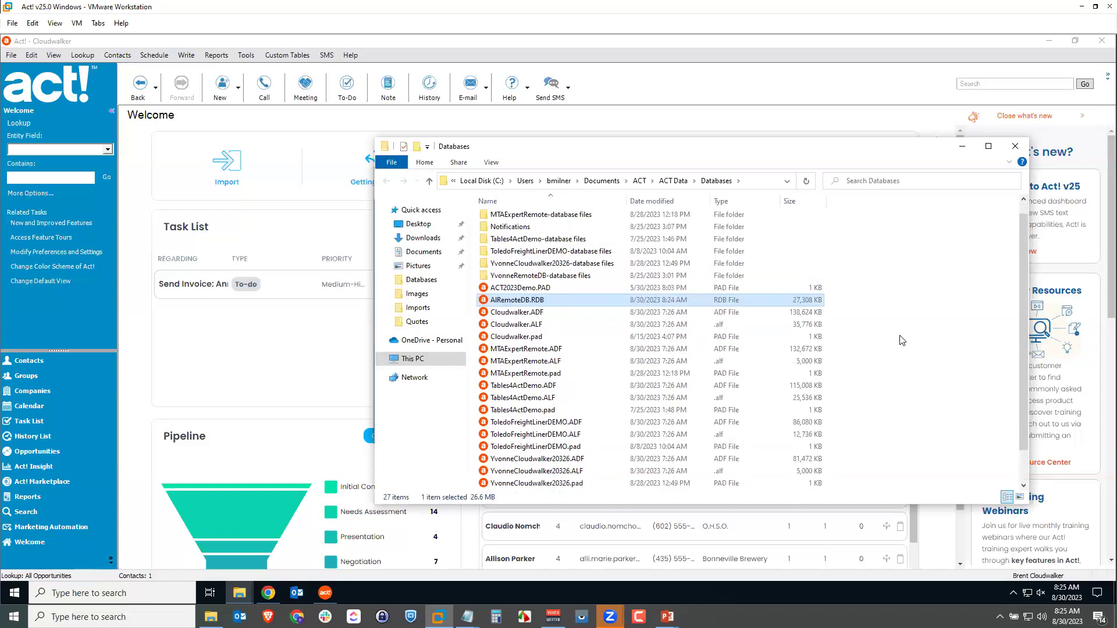
{"action": "right_click", "coordinate": [551, 301]}
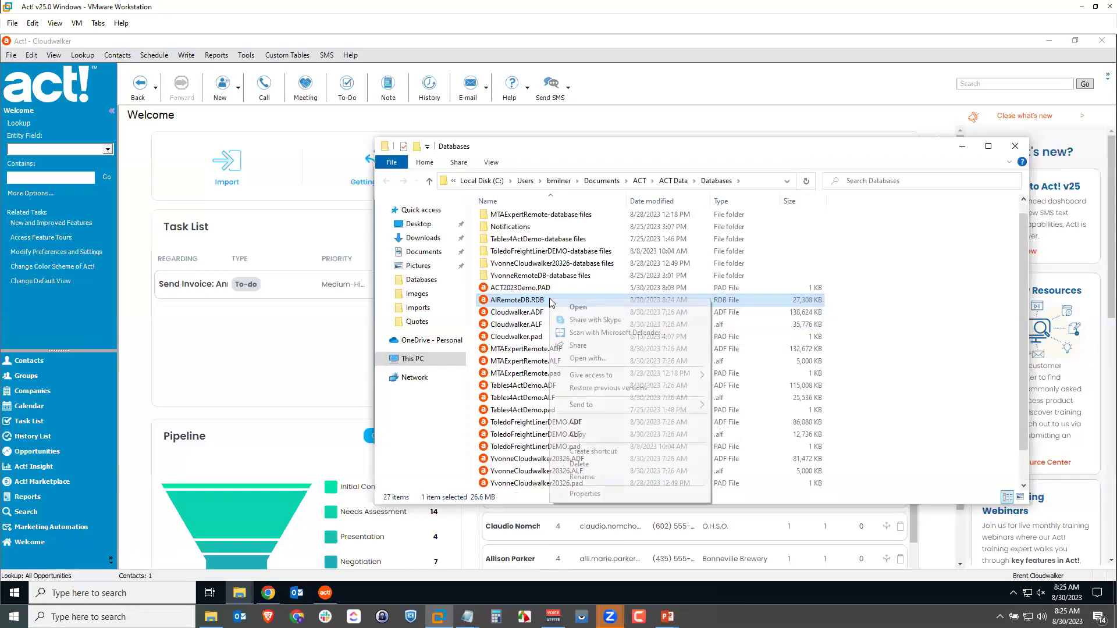
{"action": "left_click", "coordinate": [587, 435]}
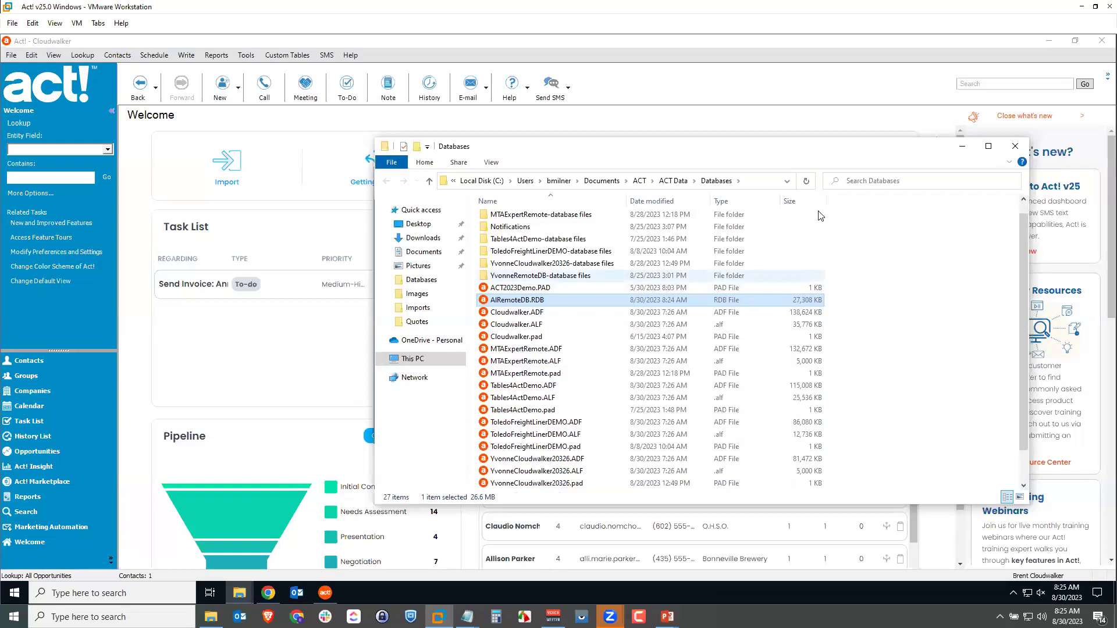
{"action": "left_click", "coordinate": [963, 153]}
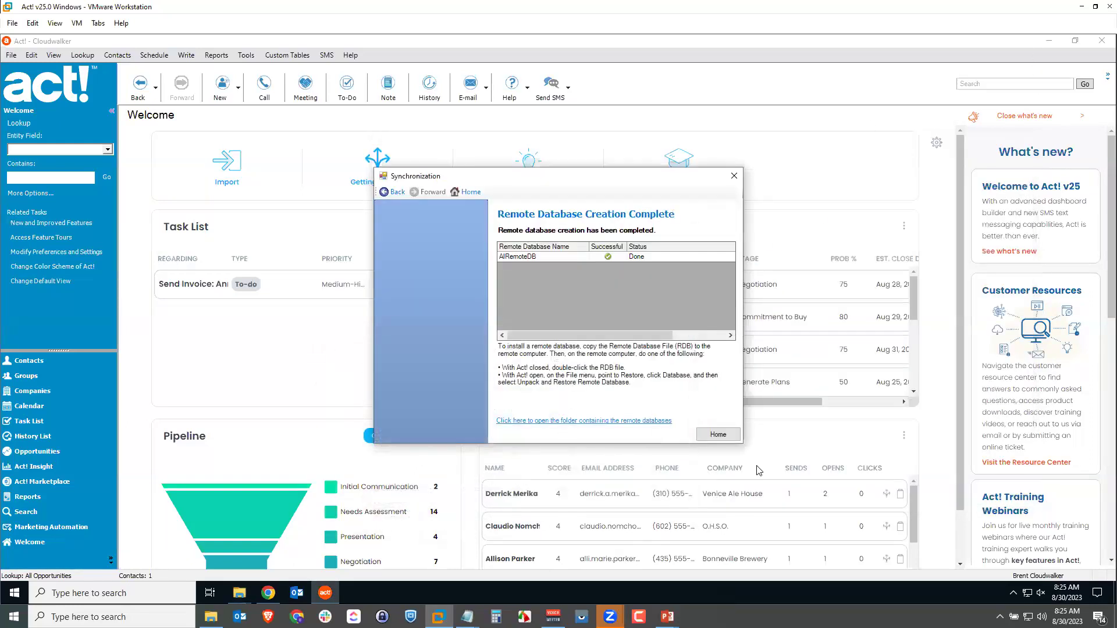
Close the synchronization wizard and exit Act!
{"action": "left_click", "coordinate": [721, 436]}
{"action": "left_click", "coordinate": [716, 435]}
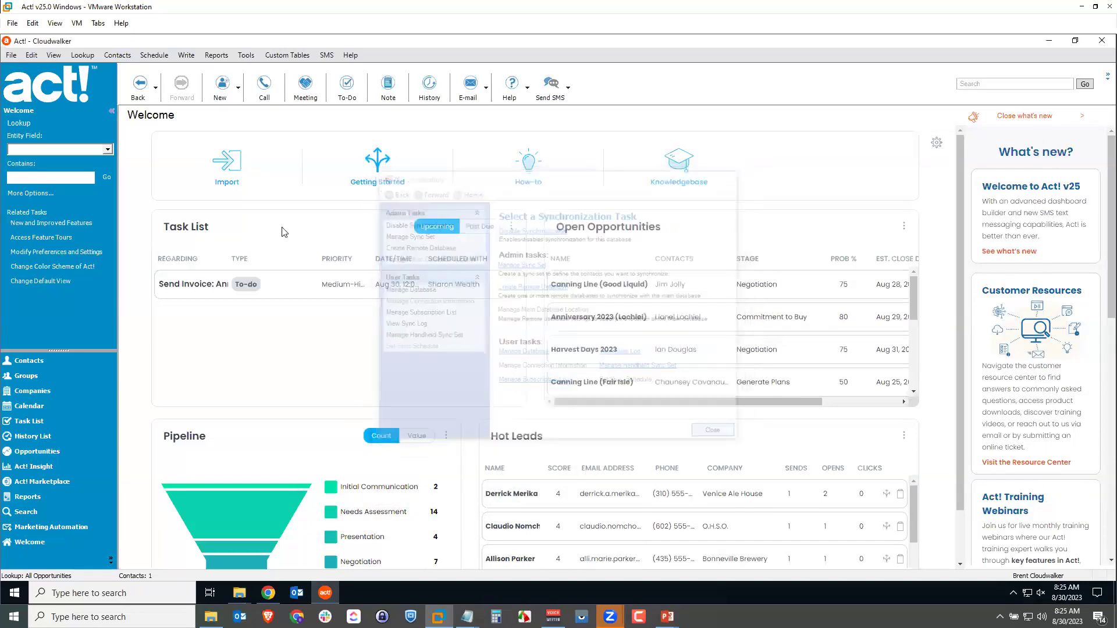
{"action": "left_click", "coordinate": [11, 55]}
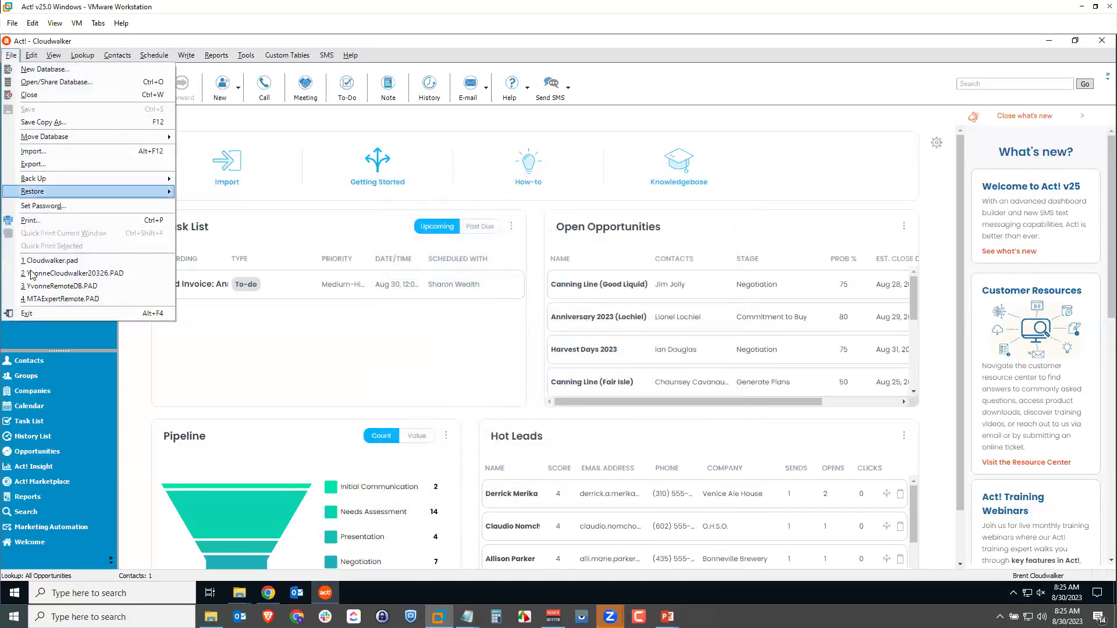
{"action": "left_click", "coordinate": [40, 314]}
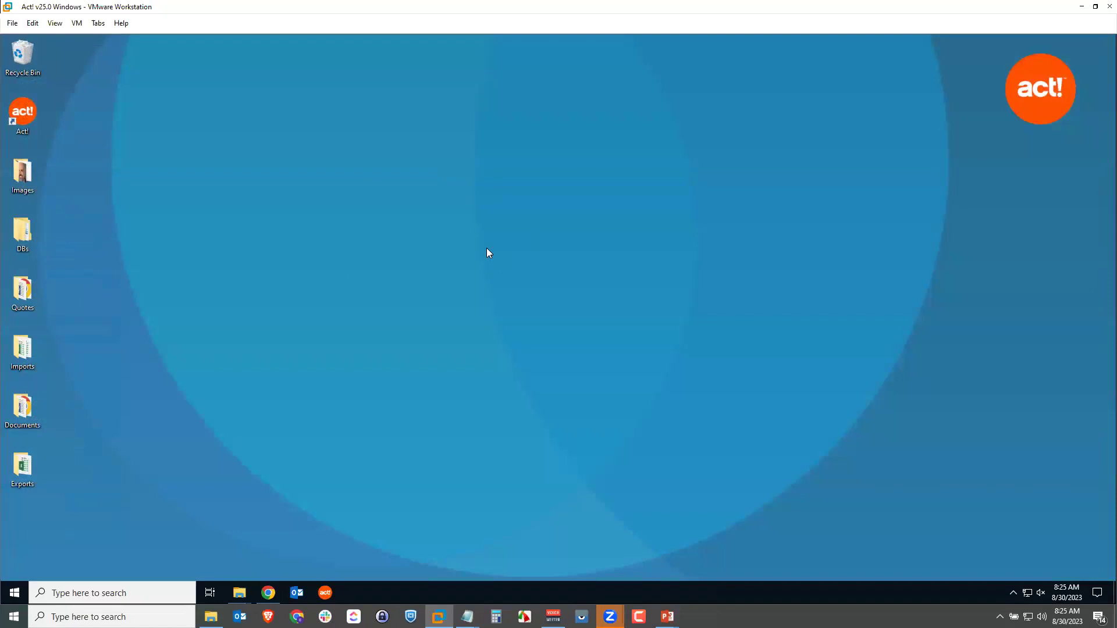
Paste AlRemoteDB.RDB onto the desktop and open it in Act! for restoring.
{"action": "right_click", "coordinate": [486, 248]}
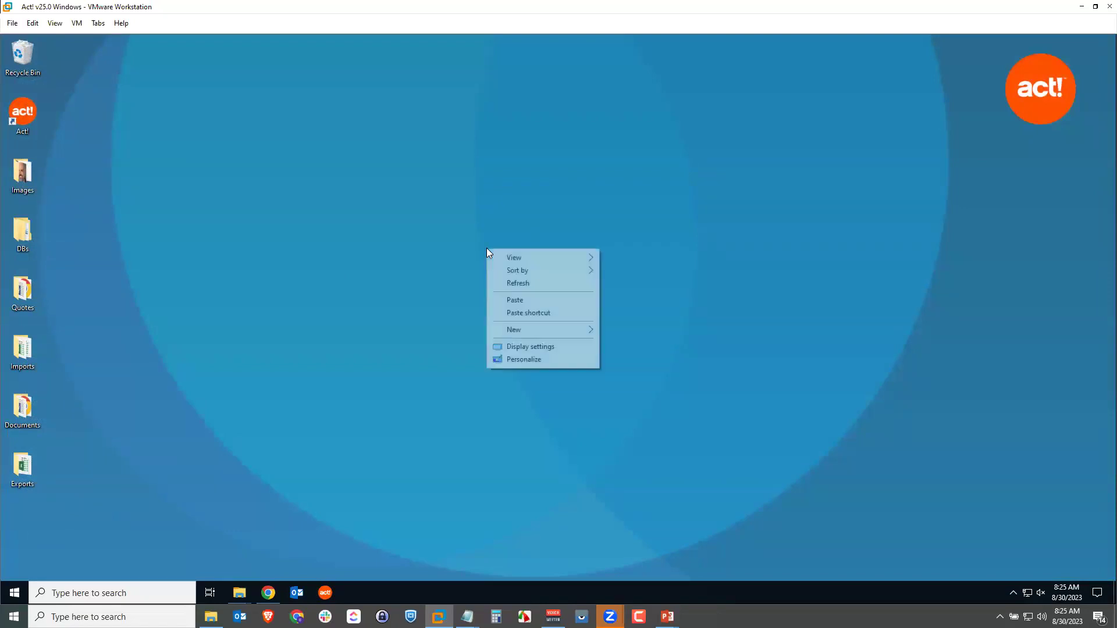
{"action": "left_click", "coordinate": [797, 304]}
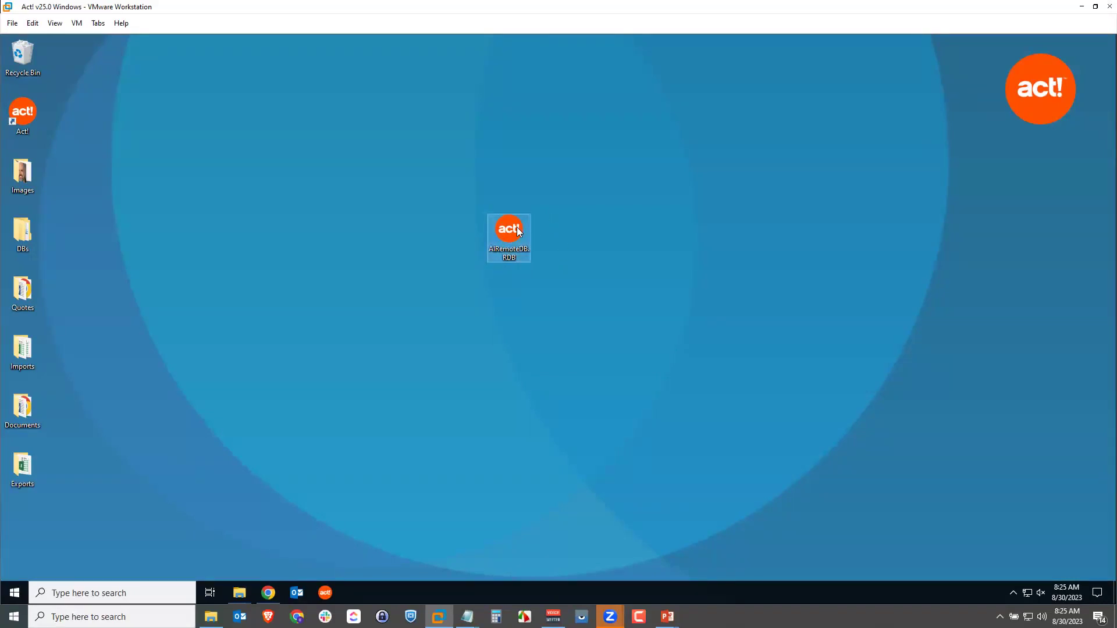
{"action": "left_click", "coordinate": [596, 260]}
{"action": "mouse_move", "coordinate": [513, 240]}
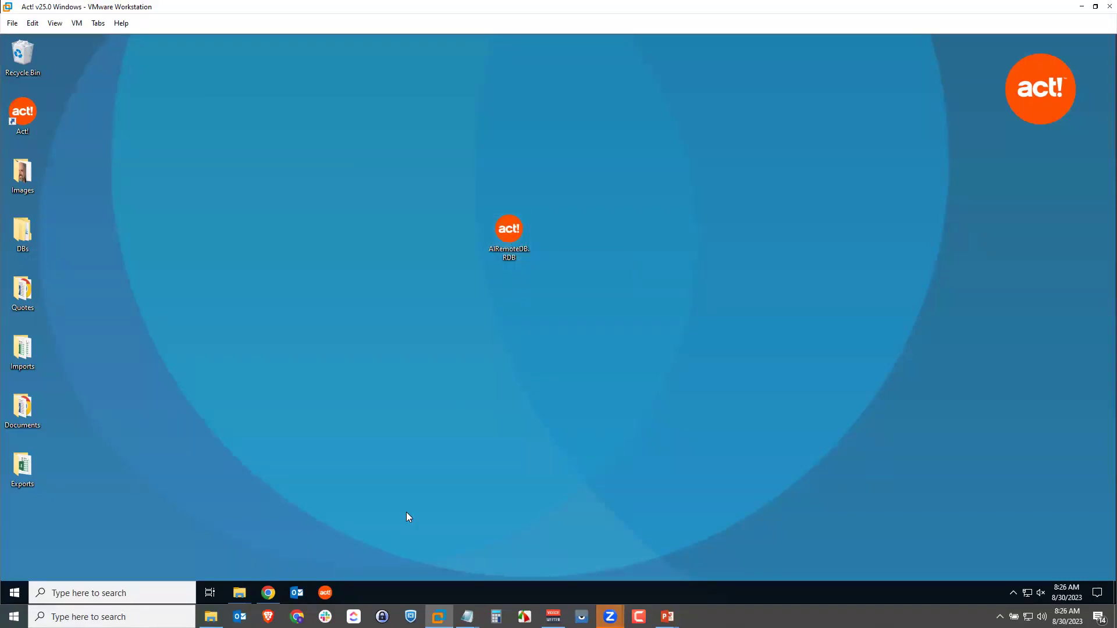
{"action": "double_click", "coordinate": [506, 229]}
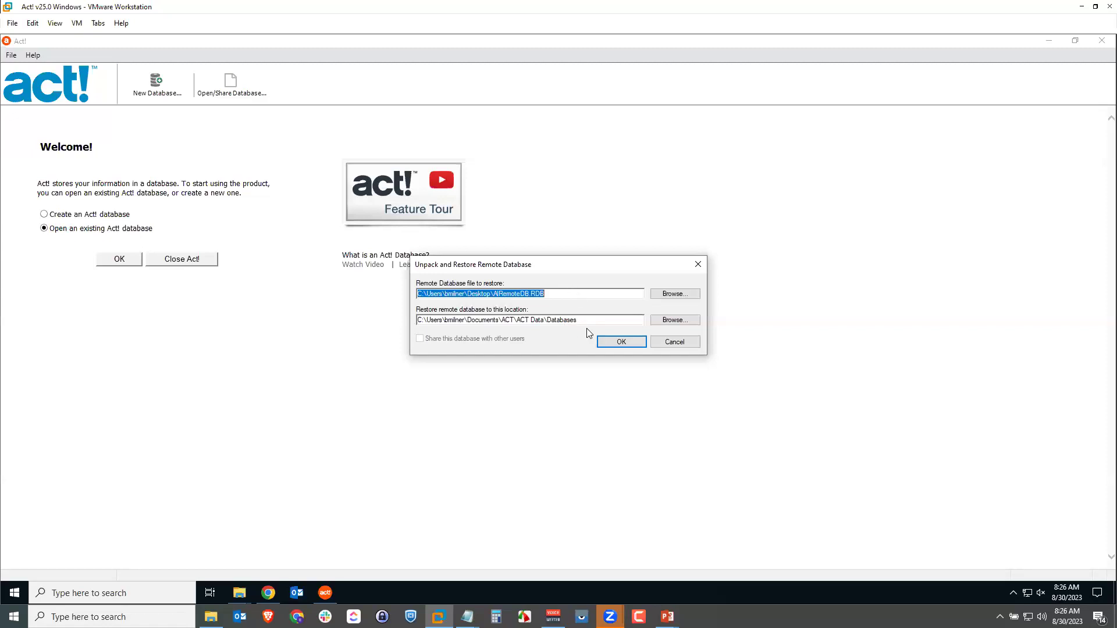
Confirm restoring the desktop AlRemoteDB.RDB into the ACT Data Databases folder.
{"action": "left_click", "coordinate": [621, 341]}
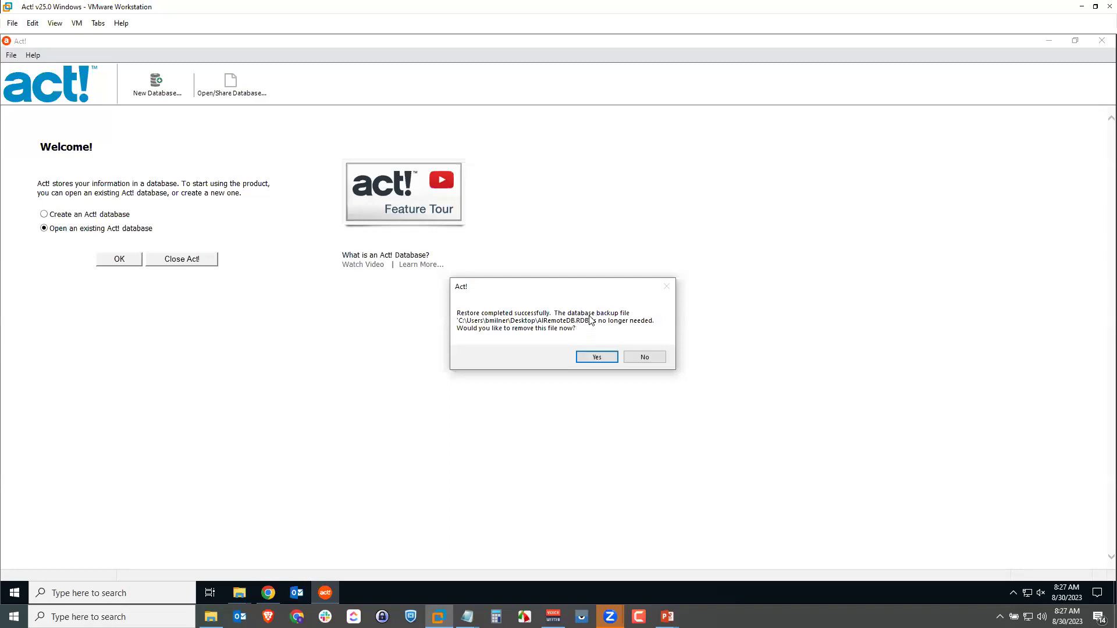
Agree to delete the leftover AlRemoteDB.RDB backup file after the restore.
{"action": "left_click", "coordinate": [597, 358]}
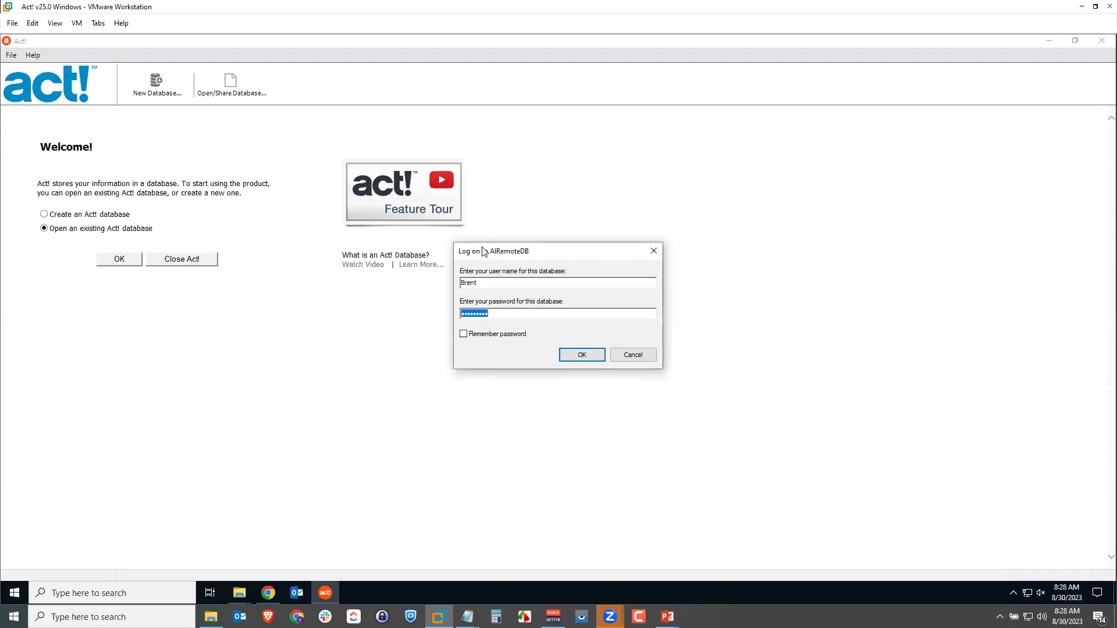
Log on to AlRemoteDB with the remote user's name and a blank password.
{"action": "left_click", "coordinate": [451, 285]}
{"action": "type", "text": "Al"}
{"action": "key", "text": "Tab"}
{"action": "key", "text": "BackSpace"}
{"action": "left_click", "coordinate": [581, 354]}
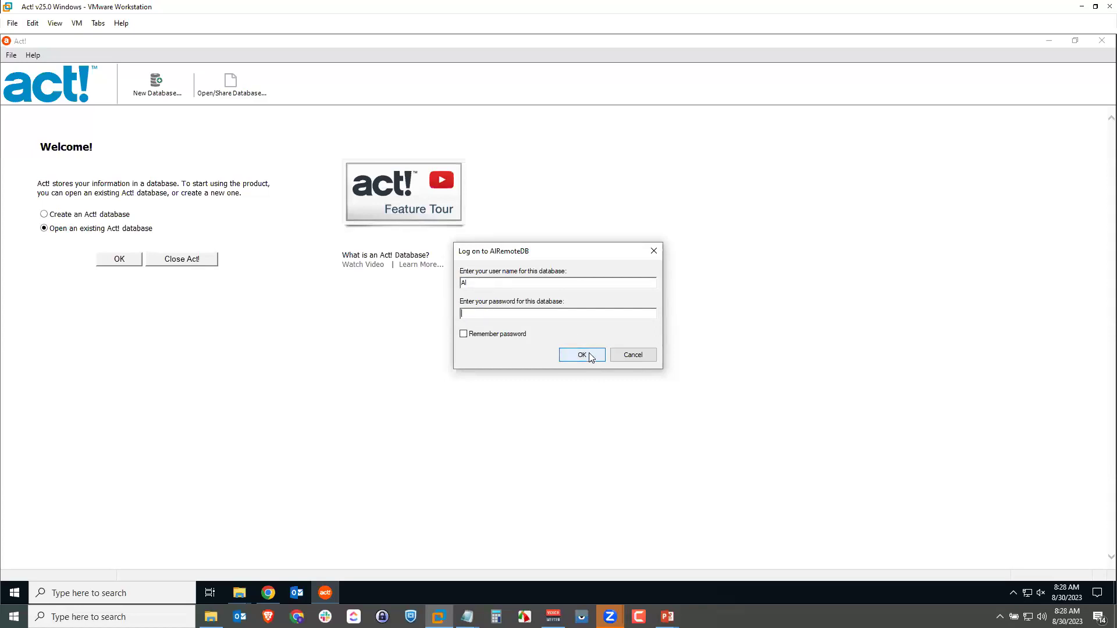
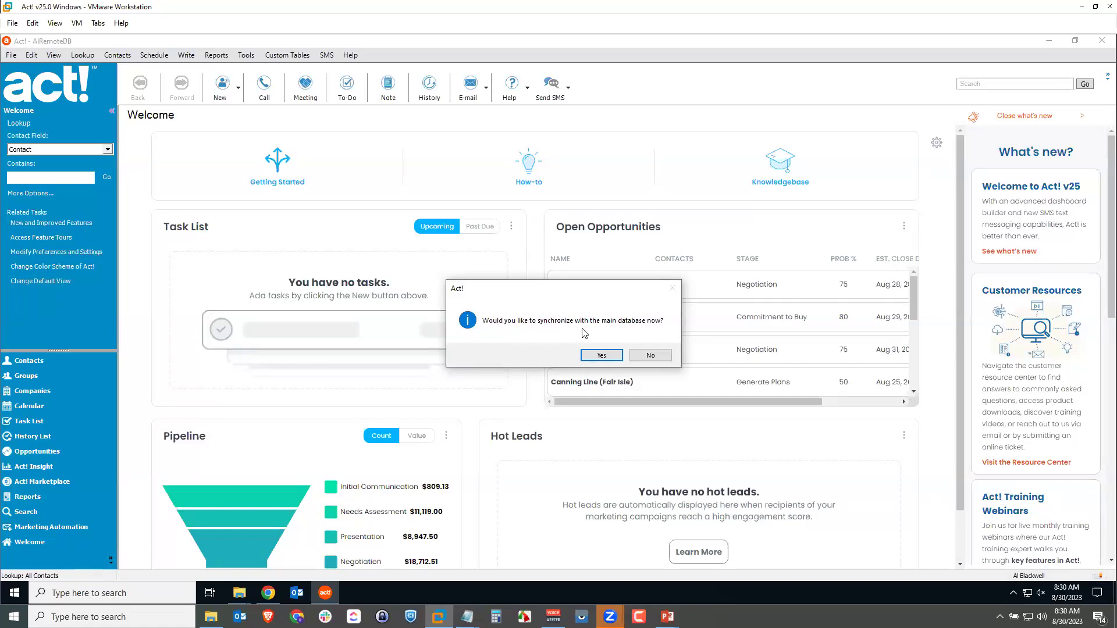
Sync AlRemoteDB with the main database now, review the sync log, and close the summary.
{"action": "left_click", "coordinate": [601, 354]}
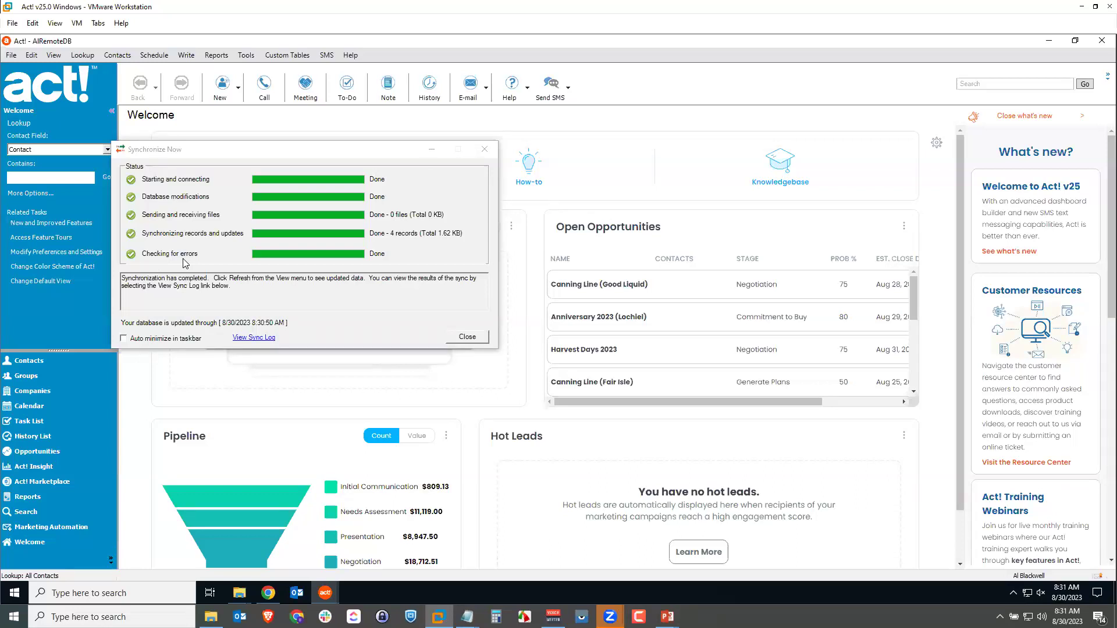
{"action": "left_click", "coordinate": [244, 338]}
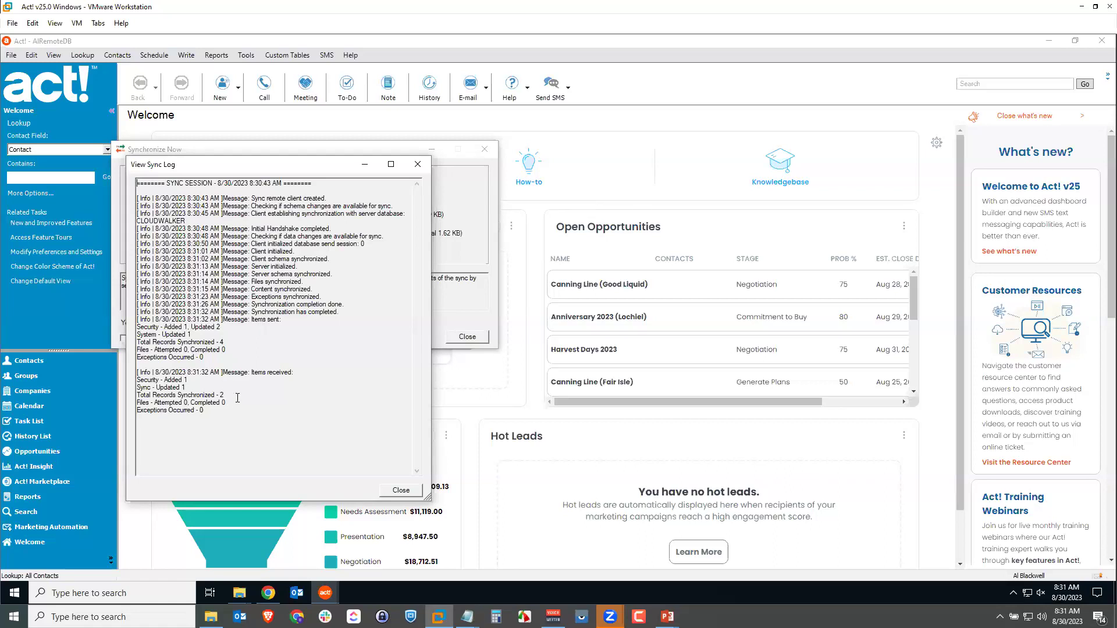
{"action": "left_click", "coordinate": [400, 489]}
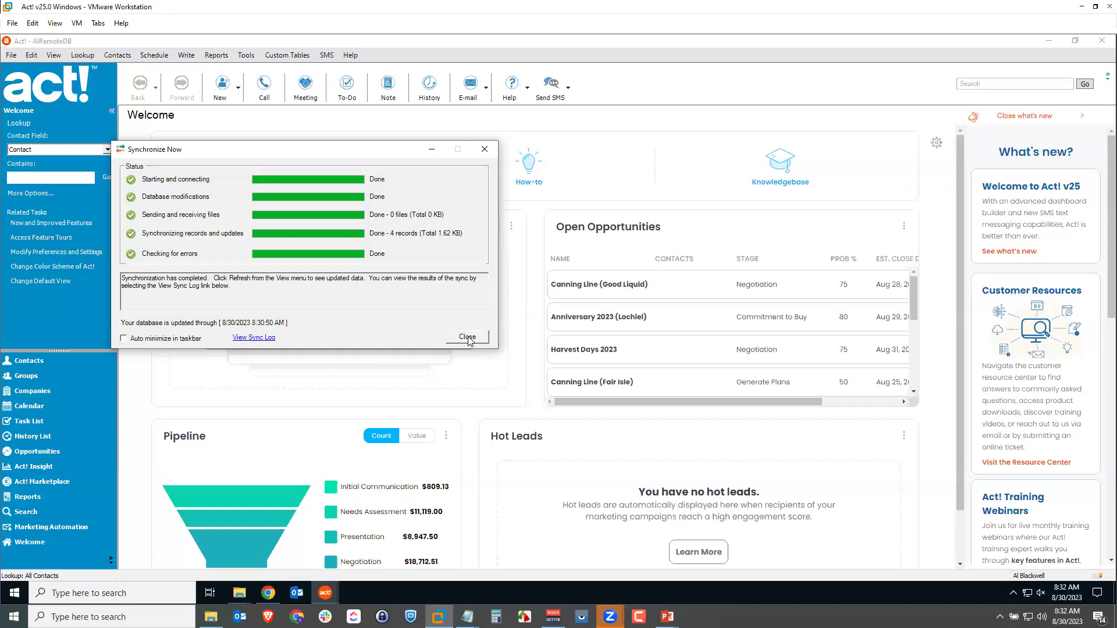
{"action": "left_click", "coordinate": [468, 338]}
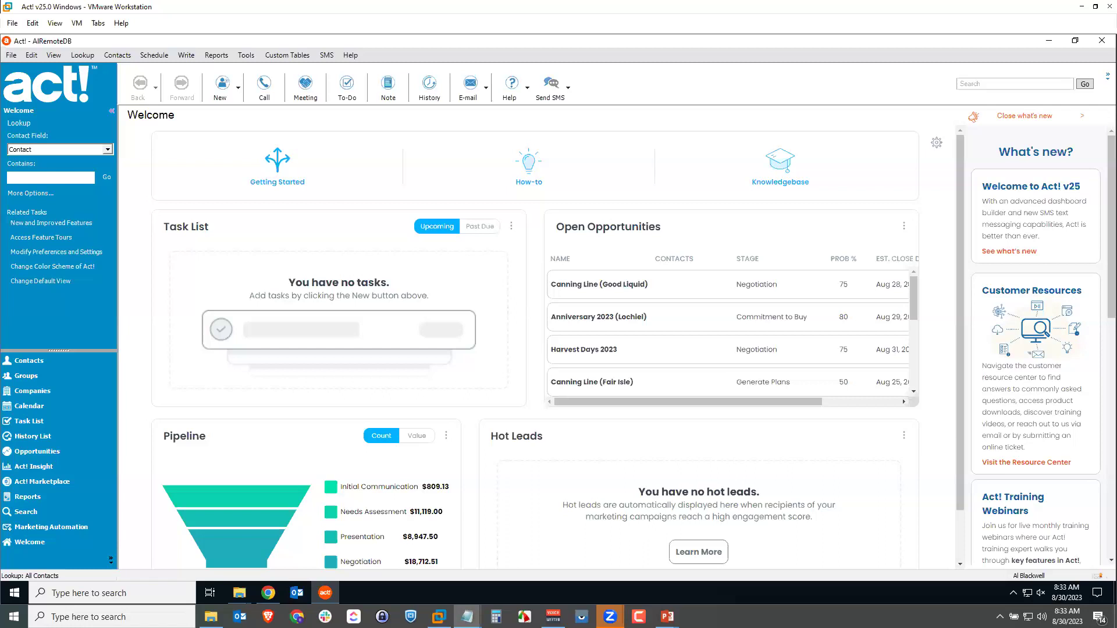
Switch from the Welcome dashboard to the Contacts detail view.
{"action": "left_click", "coordinate": [534, 326]}
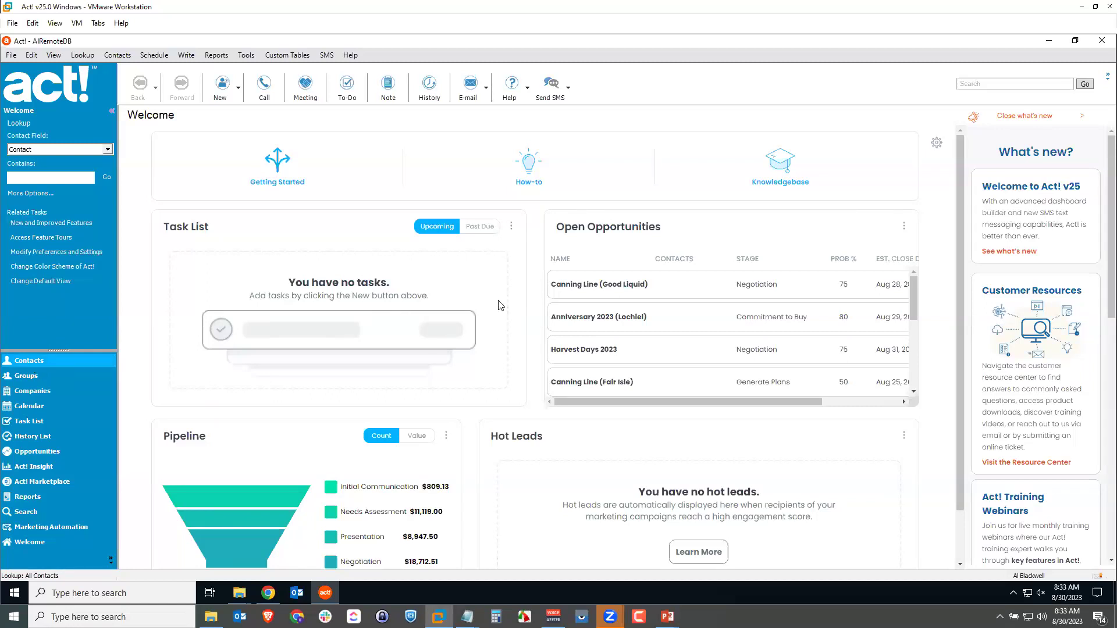
{"action": "left_click", "coordinate": [60, 362]}
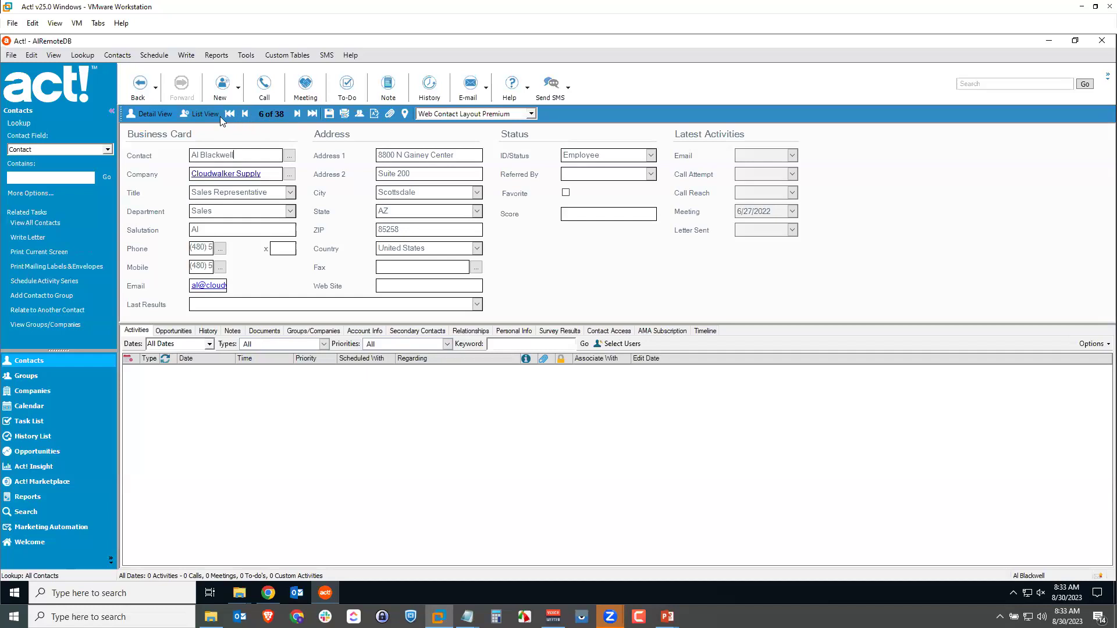
Open the Periodic Brewing contact from List View and start scheduling a call with it.
{"action": "left_click", "coordinate": [198, 113]}
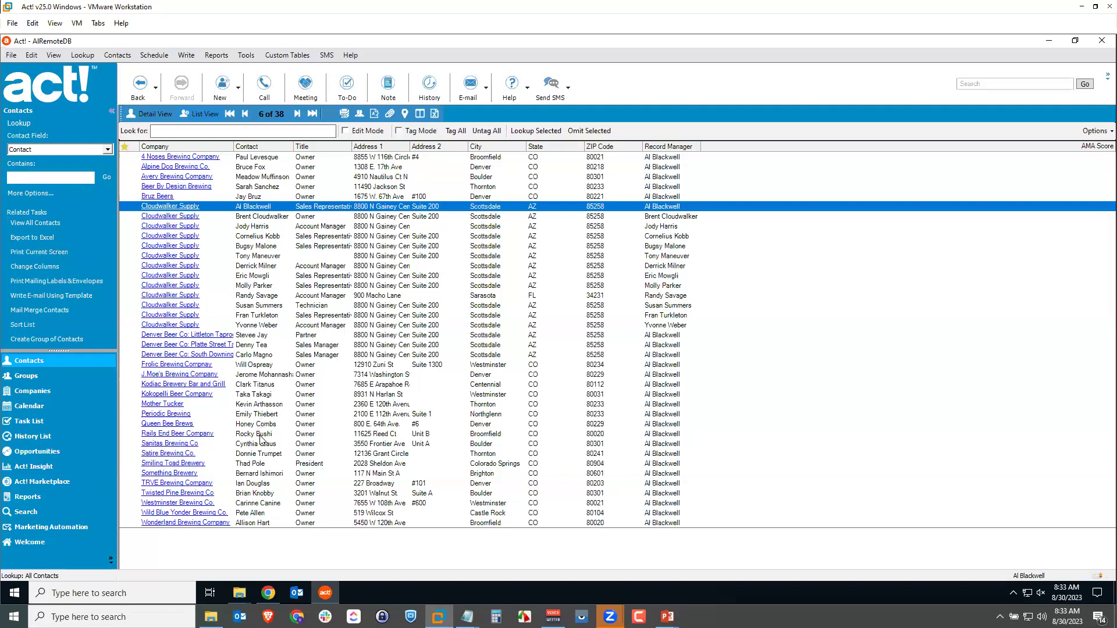
{"action": "left_click", "coordinate": [265, 415]}
{"action": "double_click", "coordinate": [266, 414]}
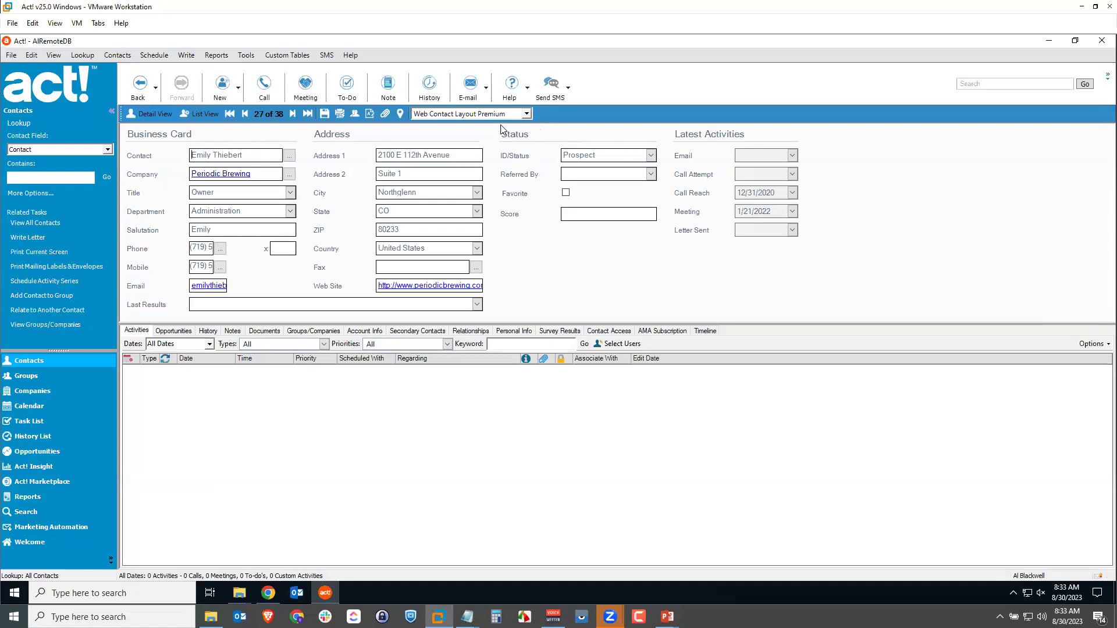
{"action": "left_click", "coordinate": [266, 87]}
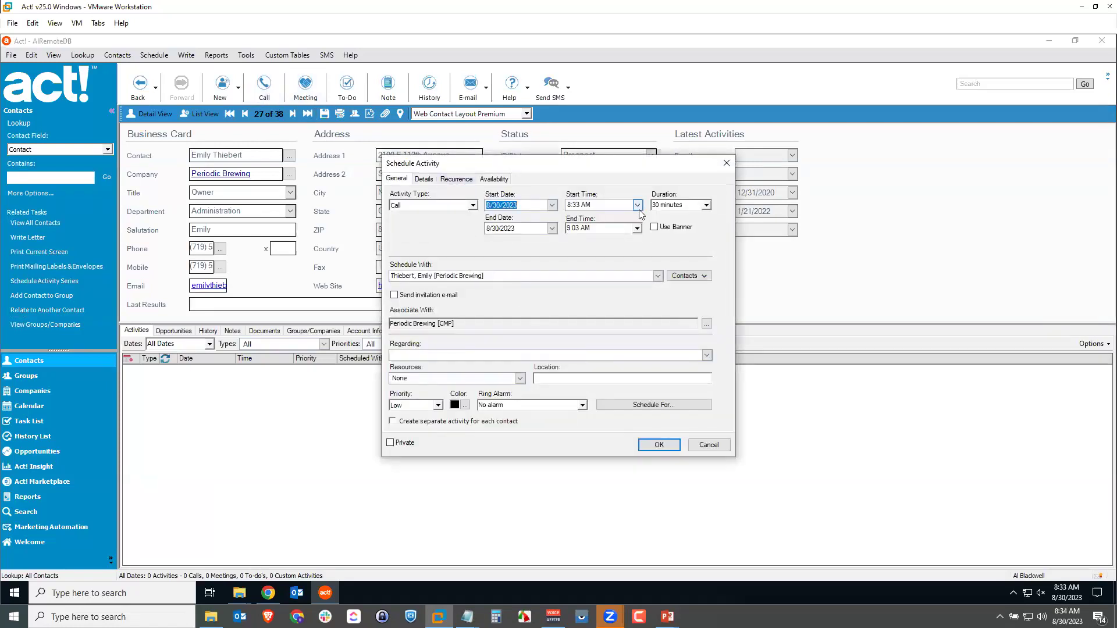
Schedule the call for 11:00 AM on 8/30/2023 regarding 'Thank You' and save it.
{"action": "left_click", "coordinate": [637, 205]}
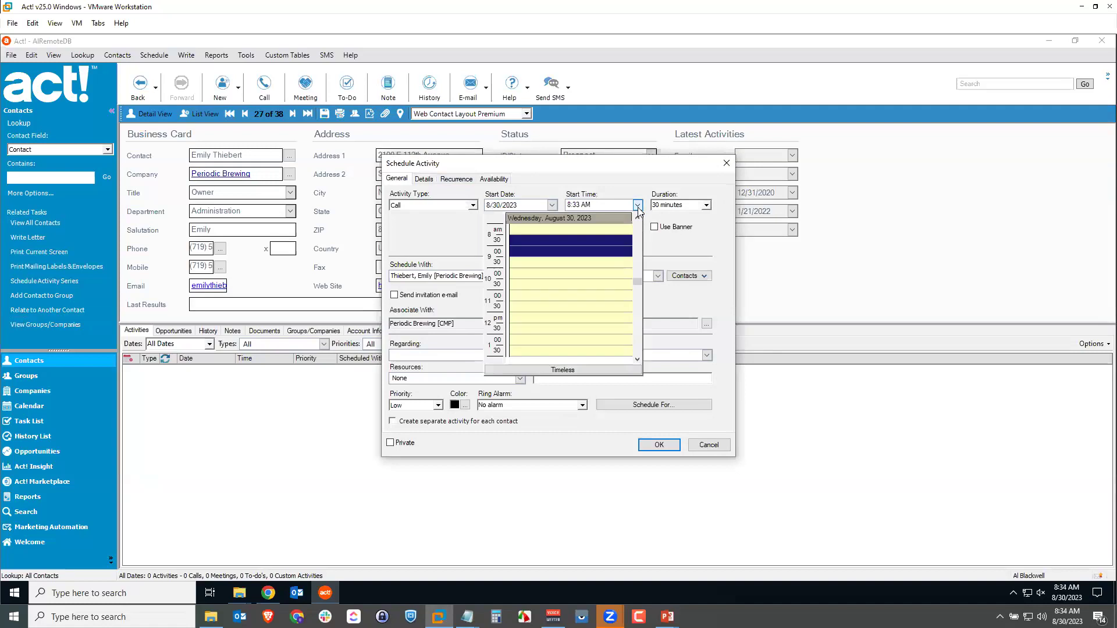
{"action": "left_click", "coordinate": [534, 296]}
{"action": "left_click", "coordinate": [464, 353]}
{"action": "type", "text": "Thank You"}
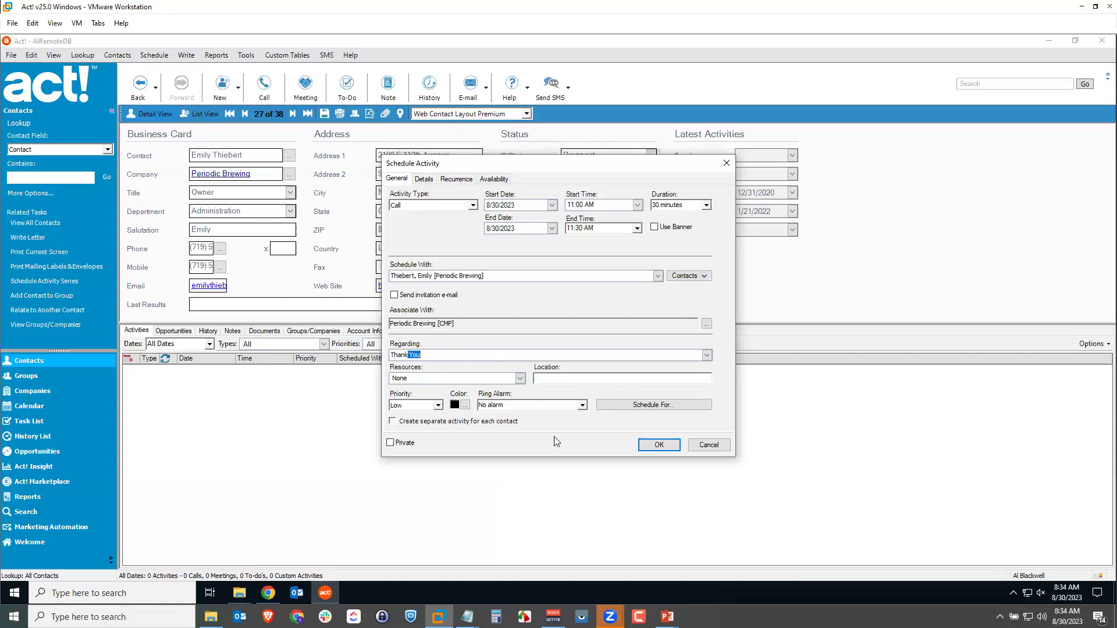
{"action": "left_click", "coordinate": [649, 447]}
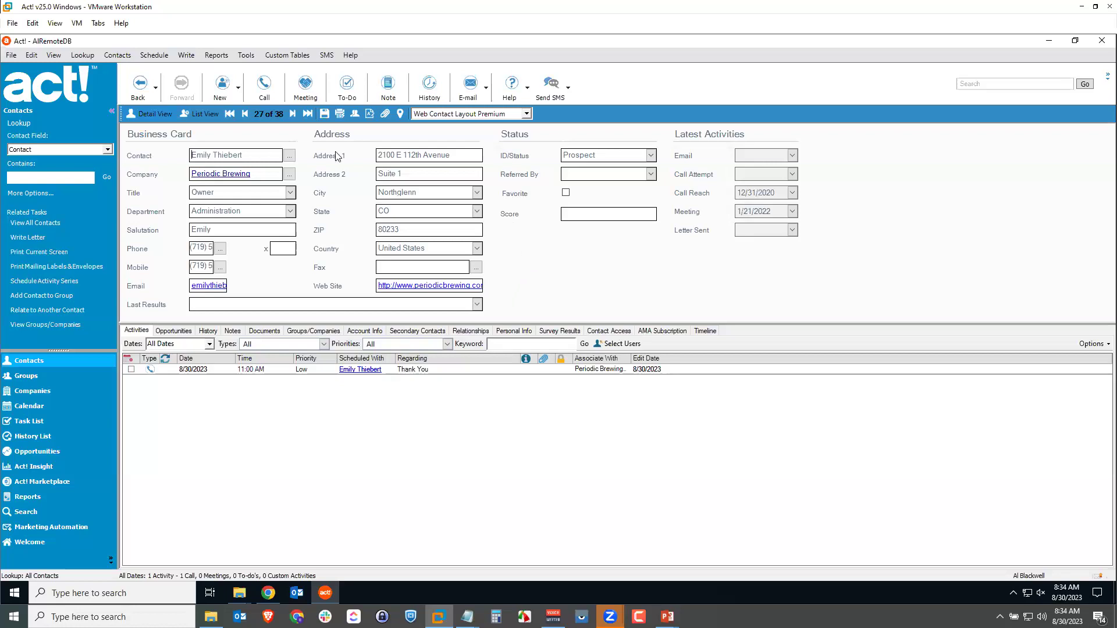
Run Tools > Synchronize Database > Synchronize Now again, syncing 5 records, and close the summary.
{"action": "left_click", "coordinate": [246, 55]}
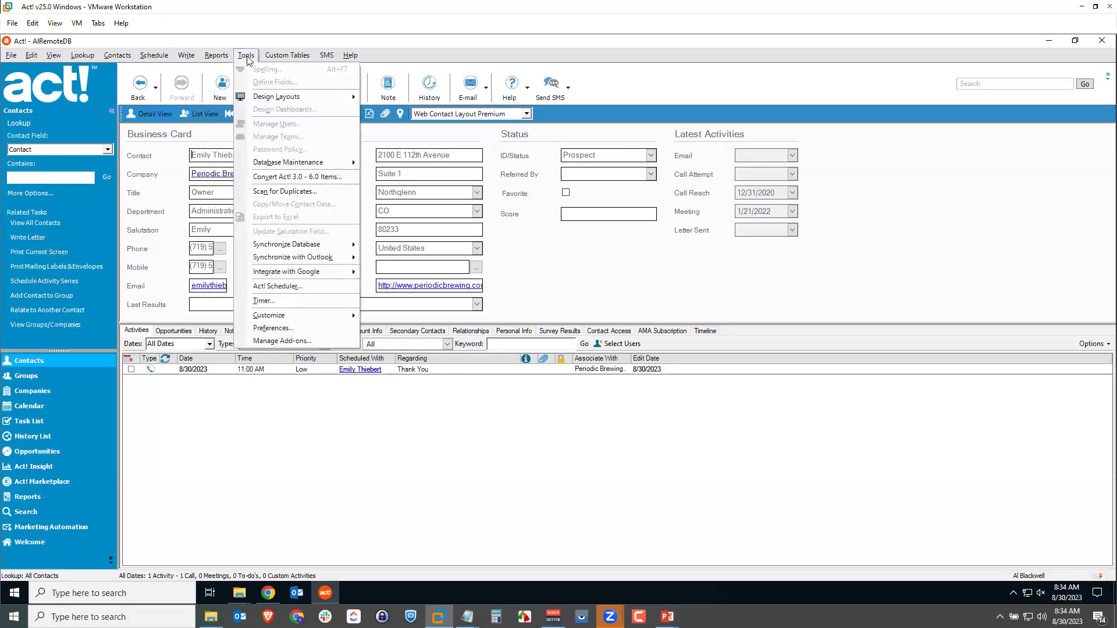
{"action": "mouse_move", "coordinate": [282, 247]}
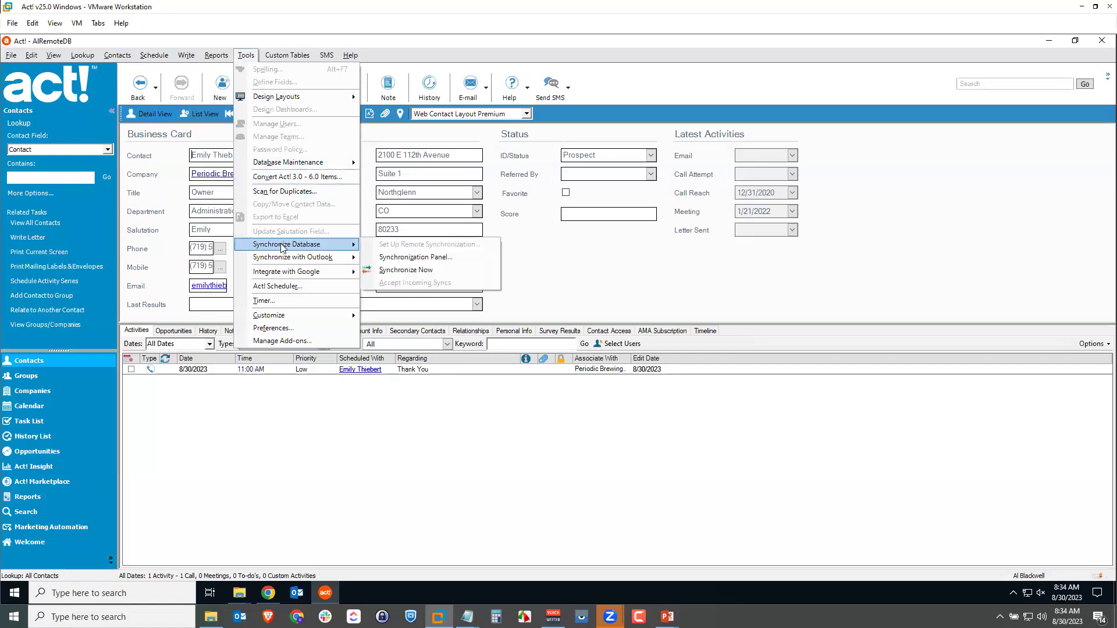
{"action": "left_click", "coordinate": [403, 270]}
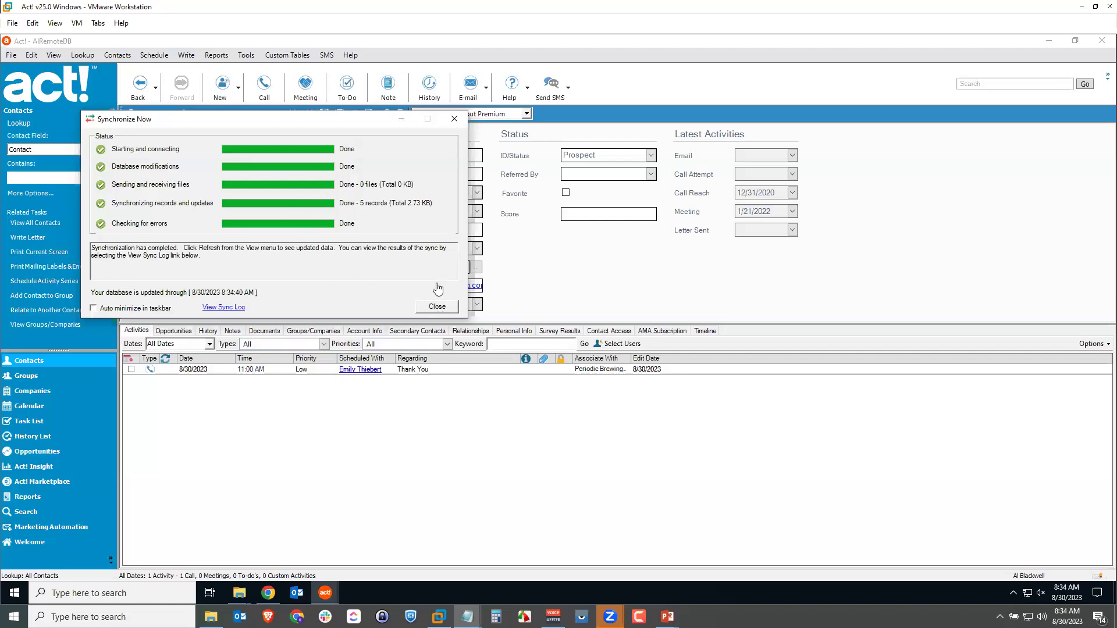
{"action": "left_click", "coordinate": [440, 308]}
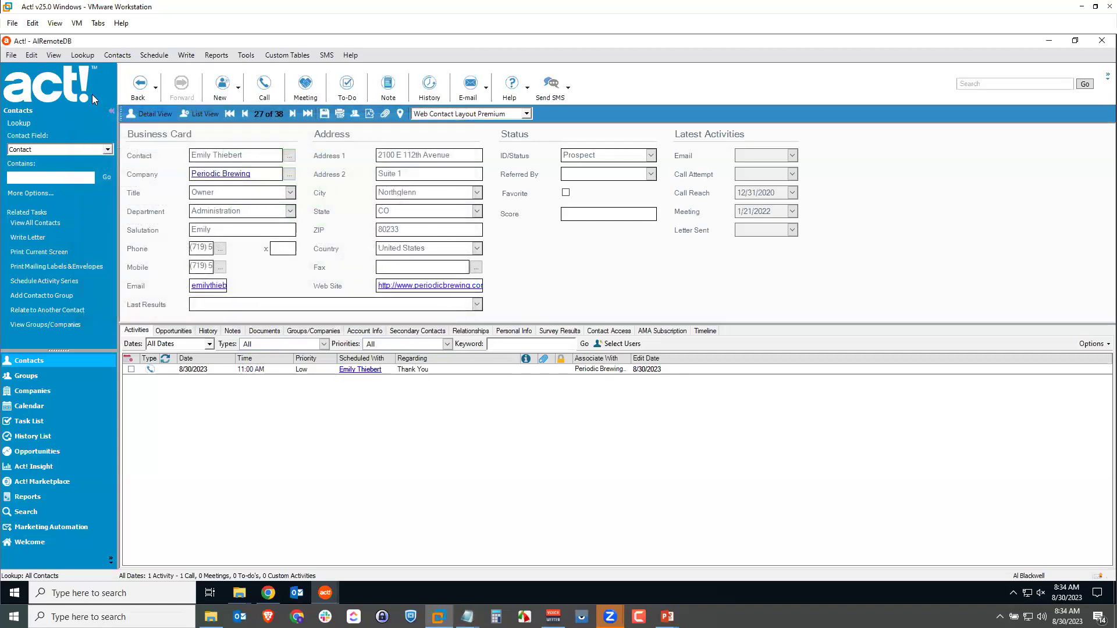
Close the remote database and open the existing Cloudwalker database.
{"action": "left_click", "coordinate": [11, 56]}
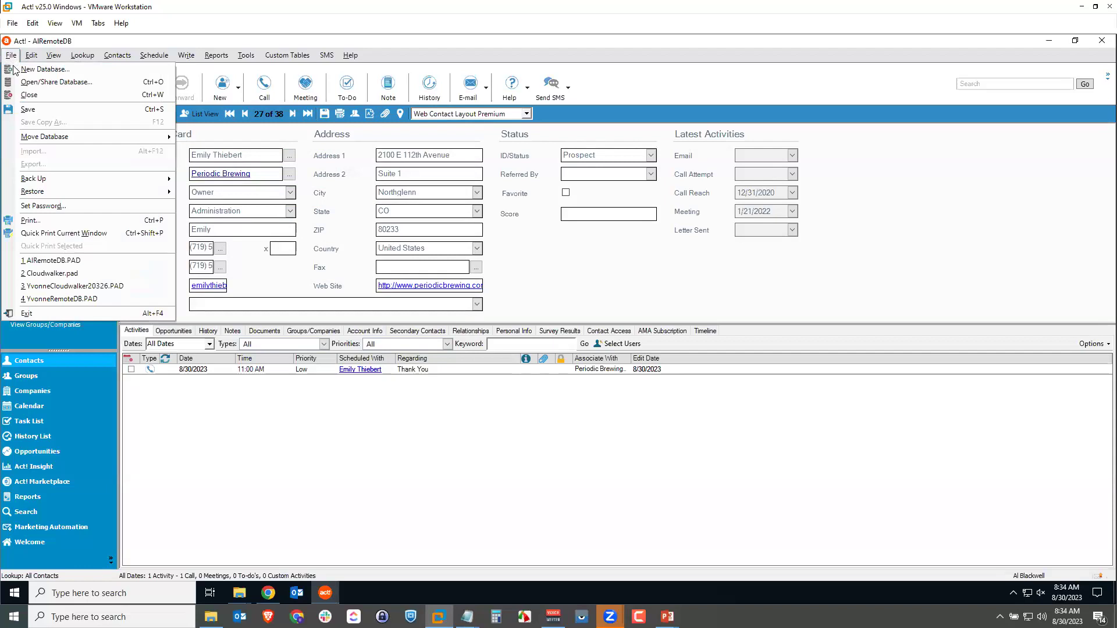
{"action": "left_click", "coordinate": [26, 97]}
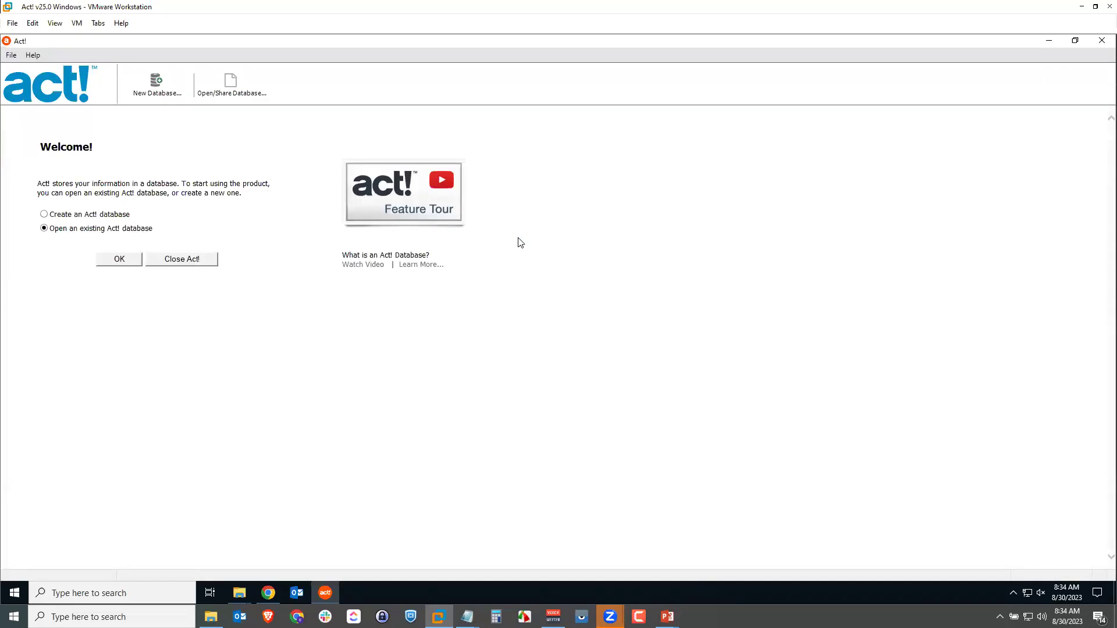
{"action": "left_click", "coordinate": [119, 259]}
{"action": "left_click", "coordinate": [160, 227]}
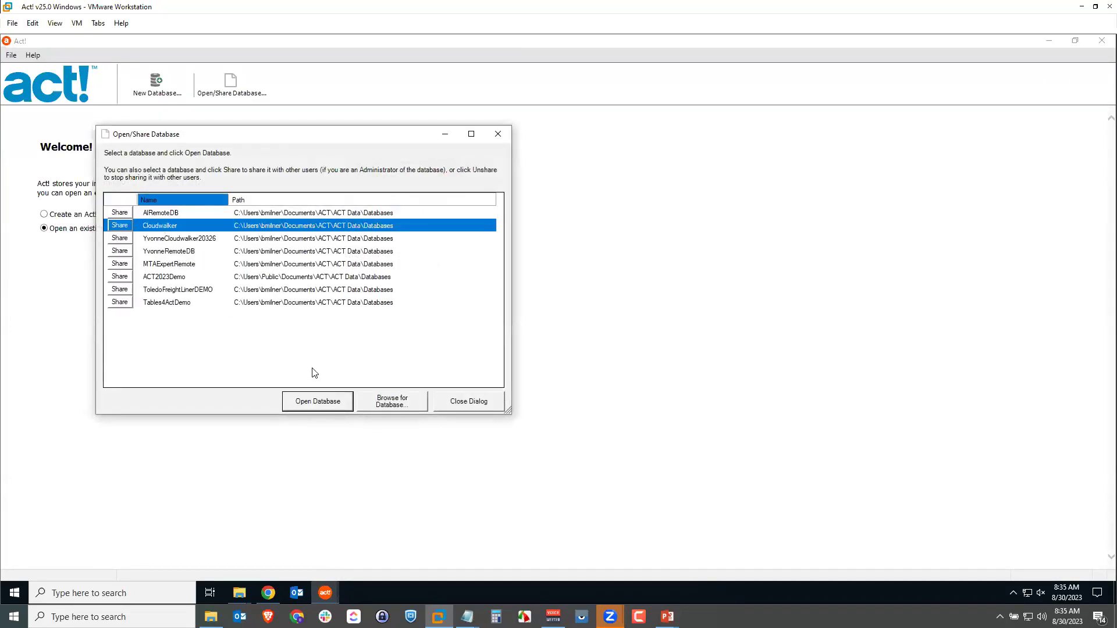
{"action": "left_click", "coordinate": [318, 402]}
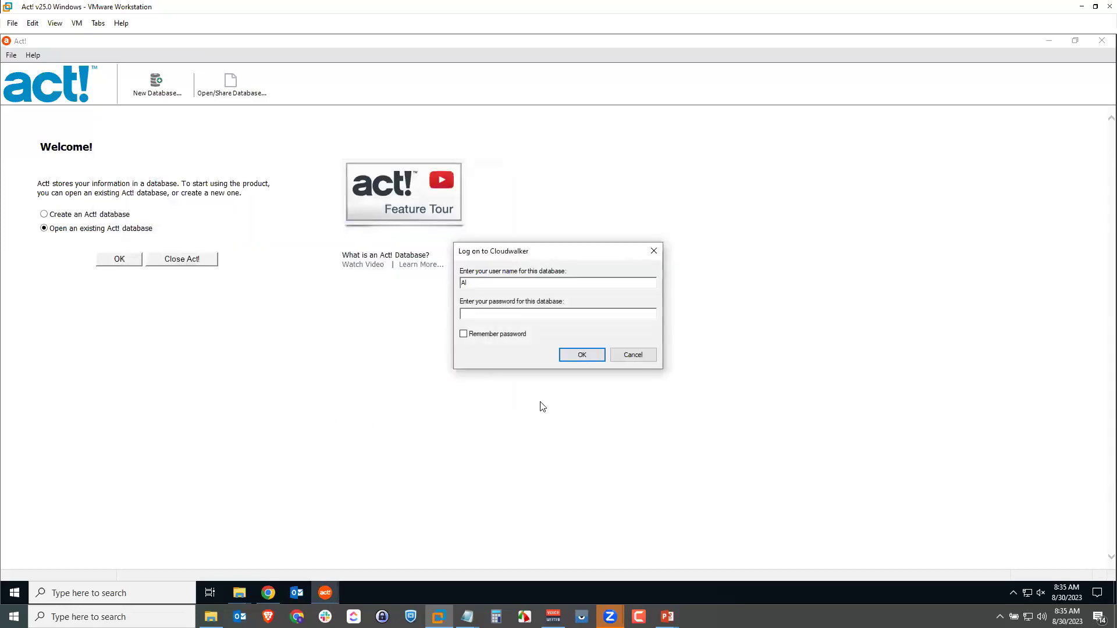
Log on to Cloudwalker with a different user name and that user's password.
{"action": "left_click_drag", "start_coordinate": [505, 284], "coordinate": [439, 296]}
{"action": "type", "text": "Bre"}
{"action": "key", "text": "BackSpace"}
{"action": "key", "text": "BackSpace"}
{"action": "key", "text": "BackSpace"}
{"action": "type", "text": "Brent"}
{"action": "key", "text": "Tab"}
{"action": "key", "text": "Tab"}
{"action": "left_click", "coordinate": [583, 356]}
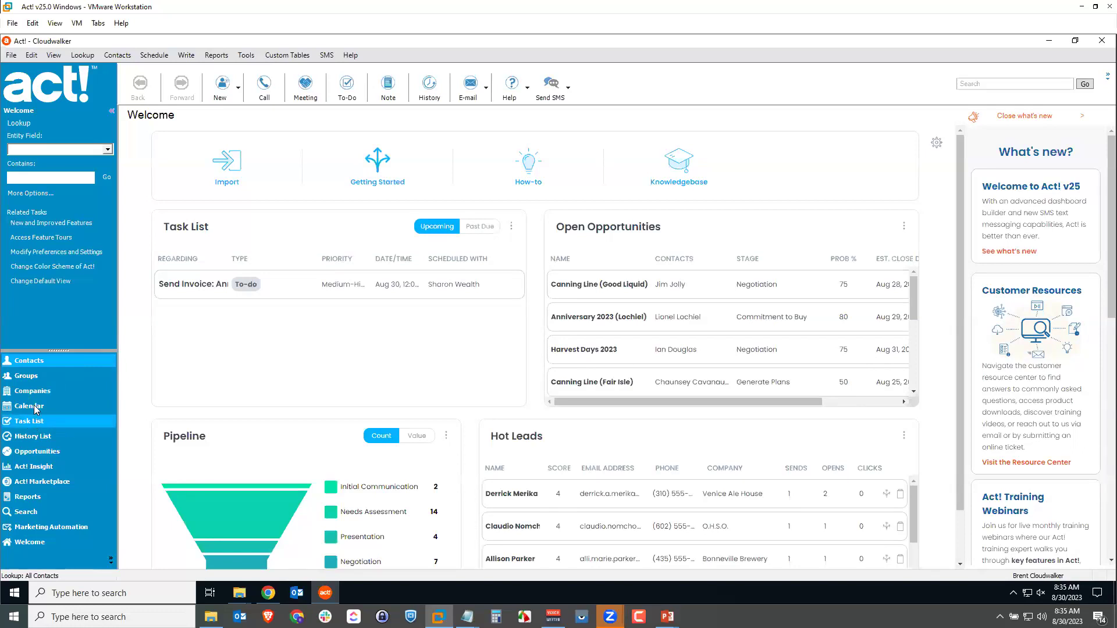
Show the Cloudwalker task list and select the synced 8/30/2023 'Thank You' call.
{"action": "left_click", "coordinate": [32, 424]}
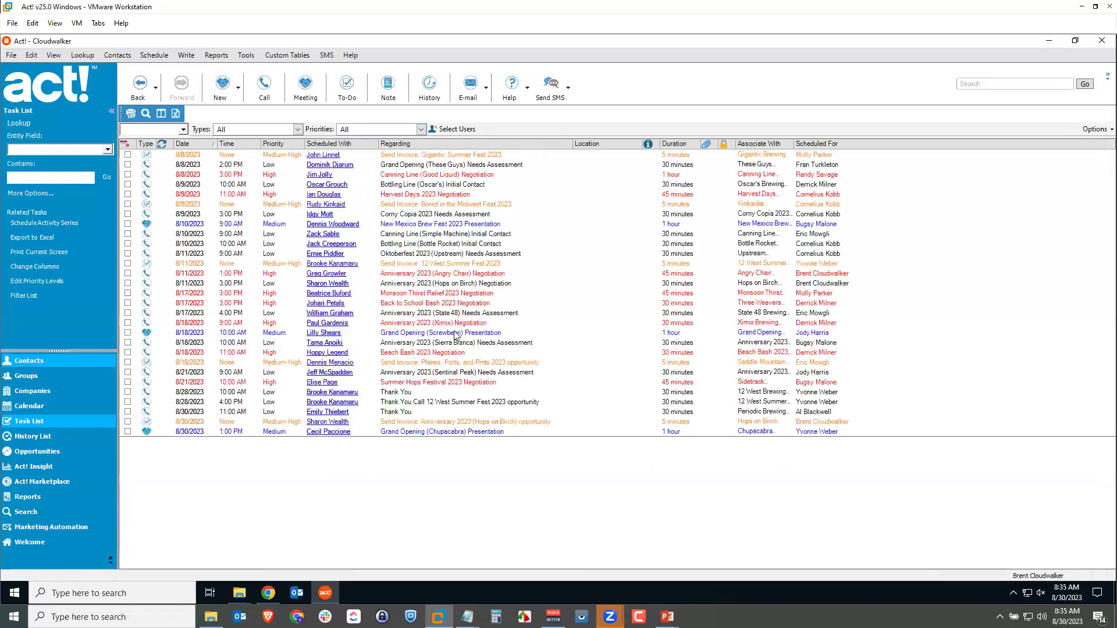
{"action": "left_click", "coordinate": [426, 412]}
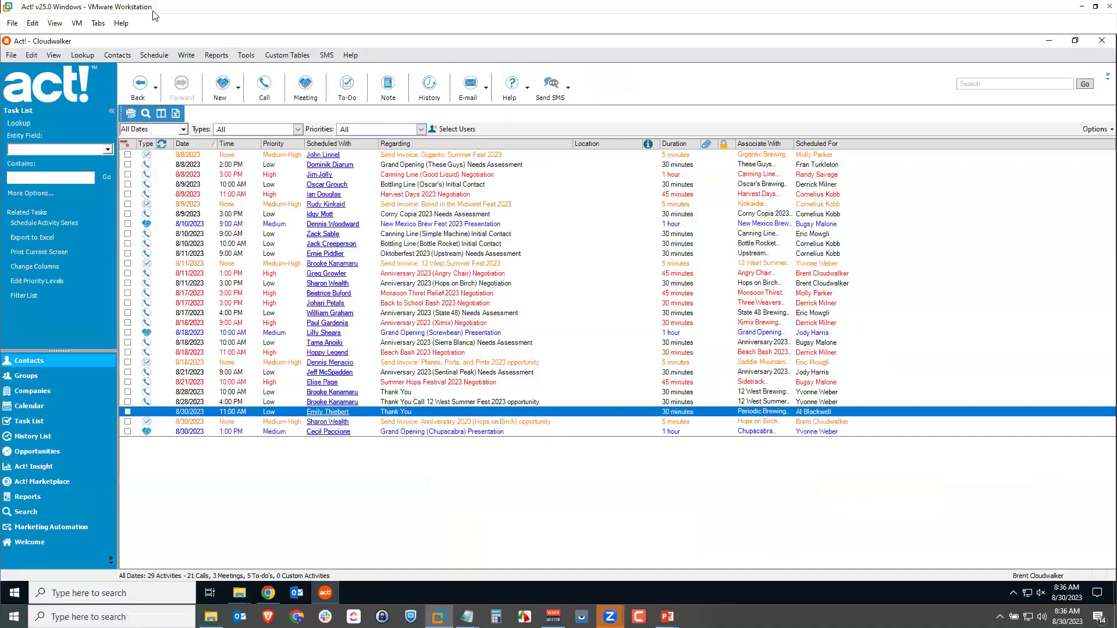
{"action": "left_click", "coordinate": [11, 55]}
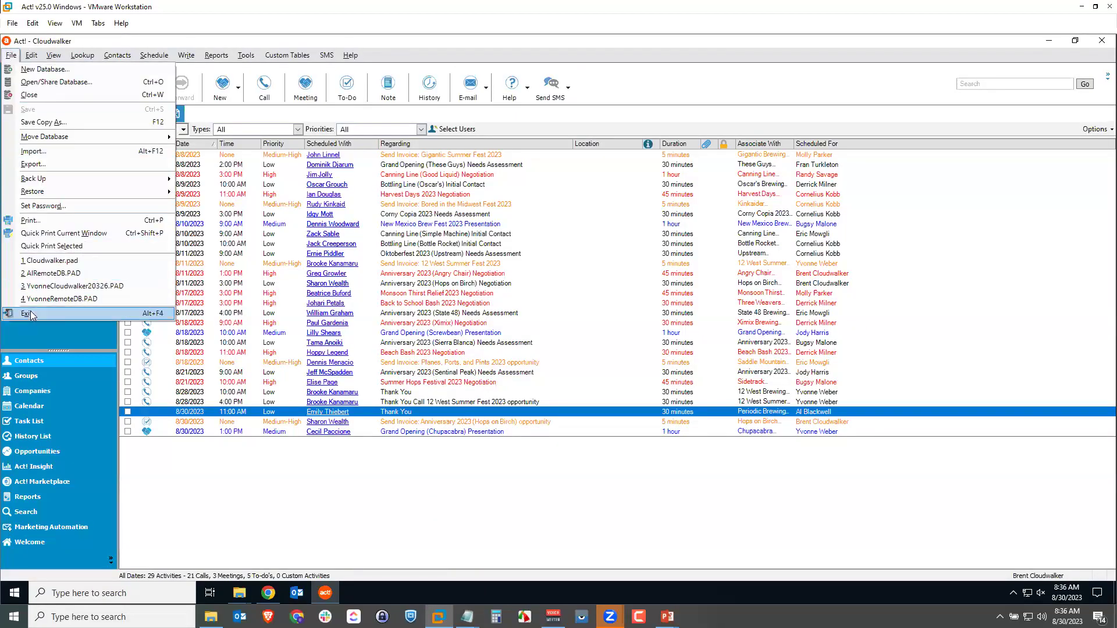
Close the Cloudwalker database and exit Act! desktop.
{"action": "left_click", "coordinate": [29, 96]}
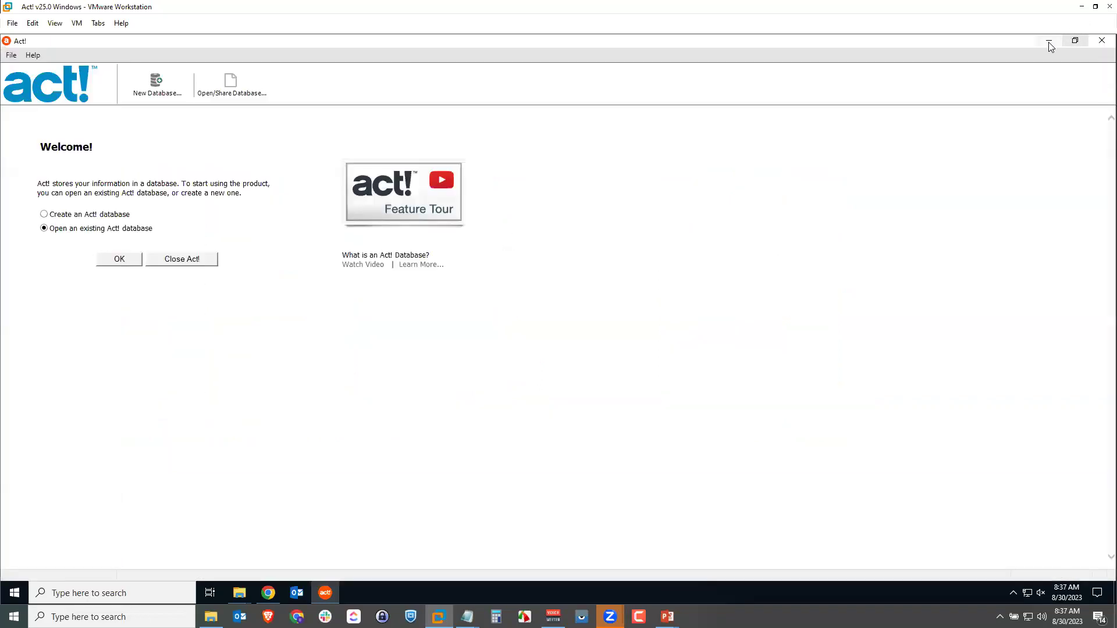
{"action": "left_click", "coordinate": [1048, 42]}
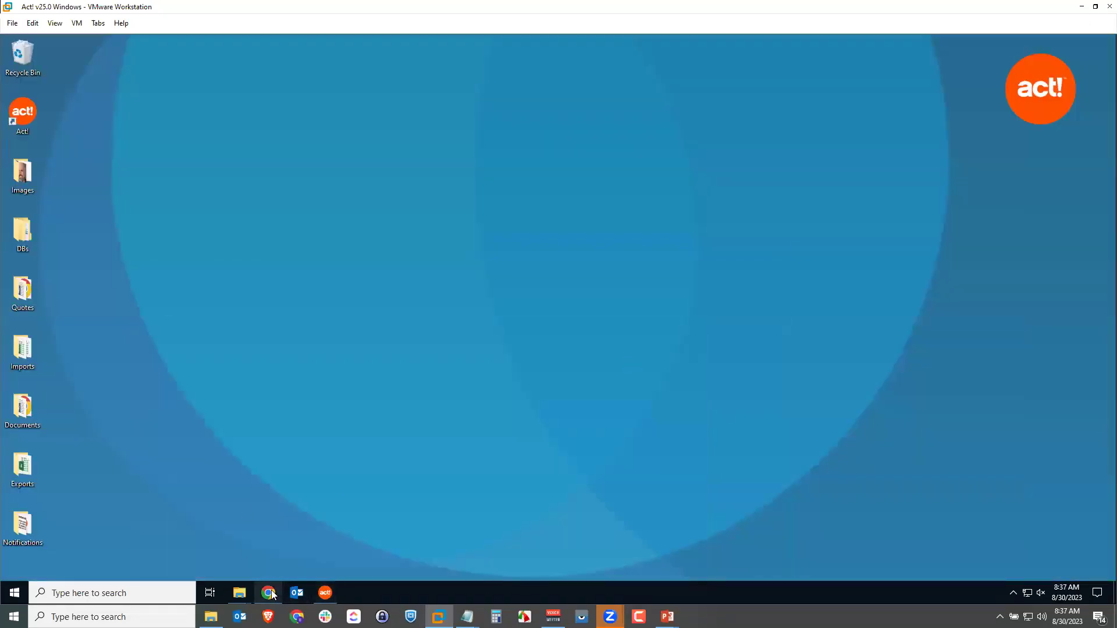
{"action": "left_click", "coordinate": [268, 592]}
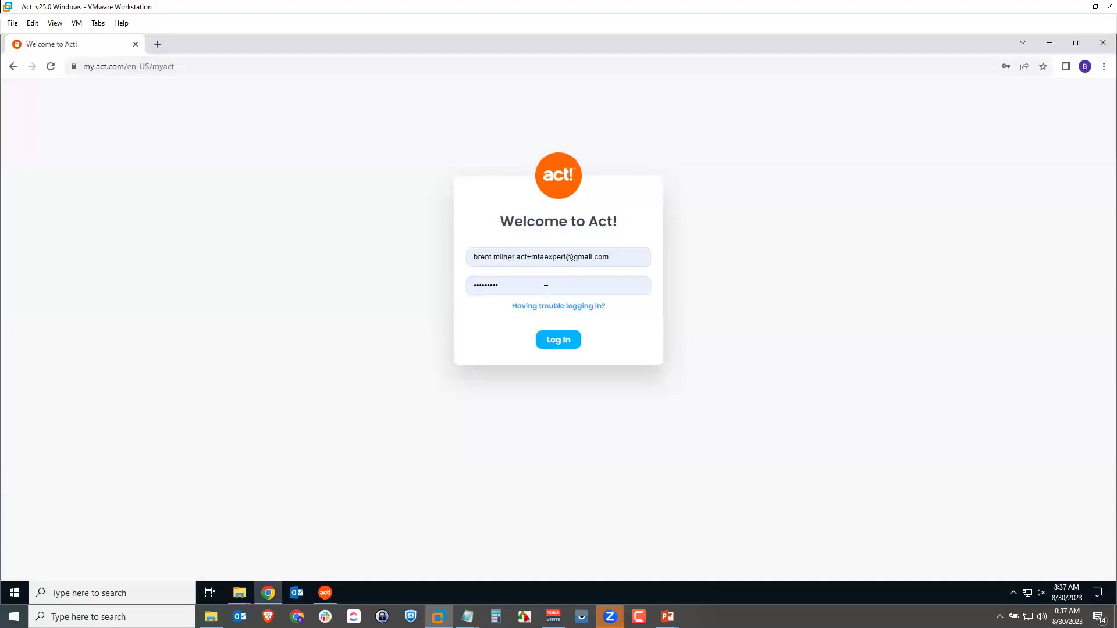
Log in to Act! web, launch the Cloudwalker20326 database, and show its Tools list.
{"action": "left_click", "coordinate": [557, 338]}
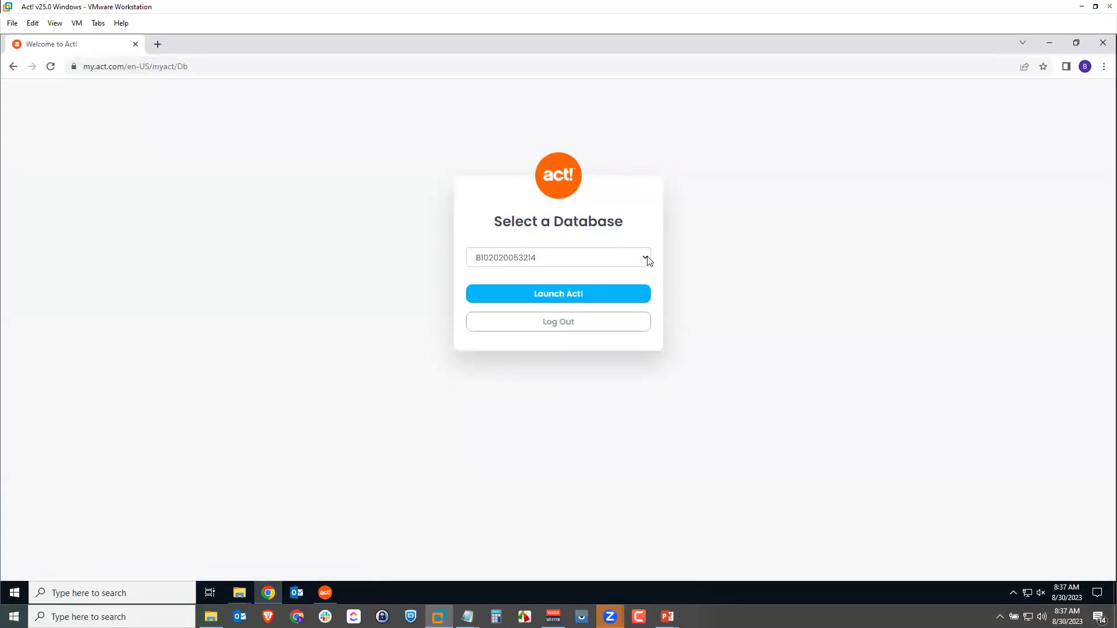
{"action": "left_click", "coordinate": [646, 258]}
{"action": "left_click", "coordinate": [563, 288]}
{"action": "left_click", "coordinate": [559, 294]}
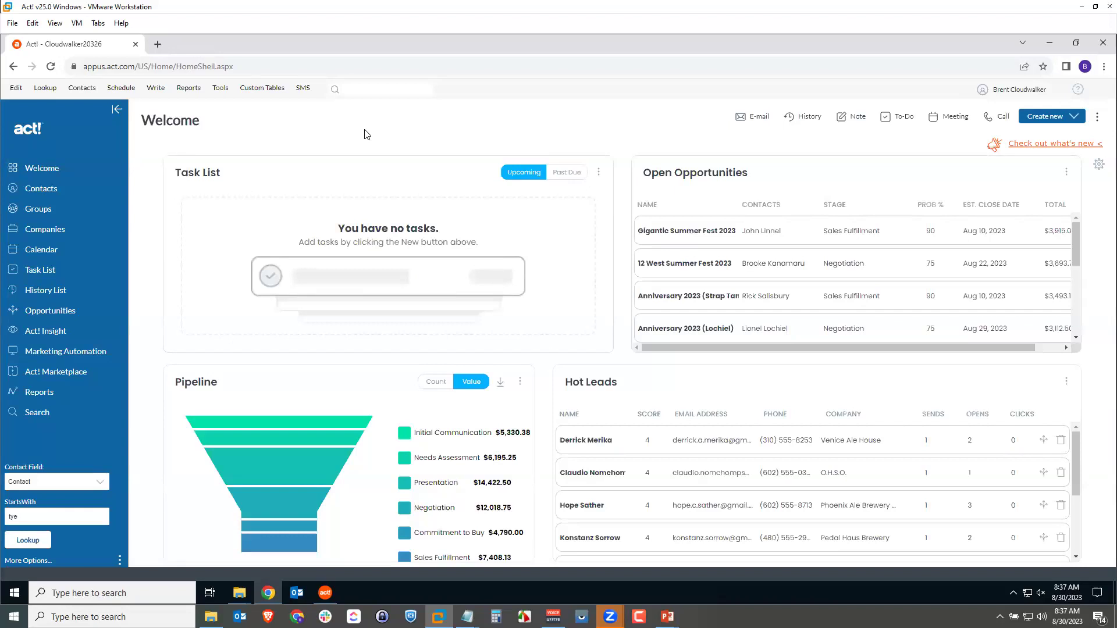
{"action": "left_click", "coordinate": [221, 90]}
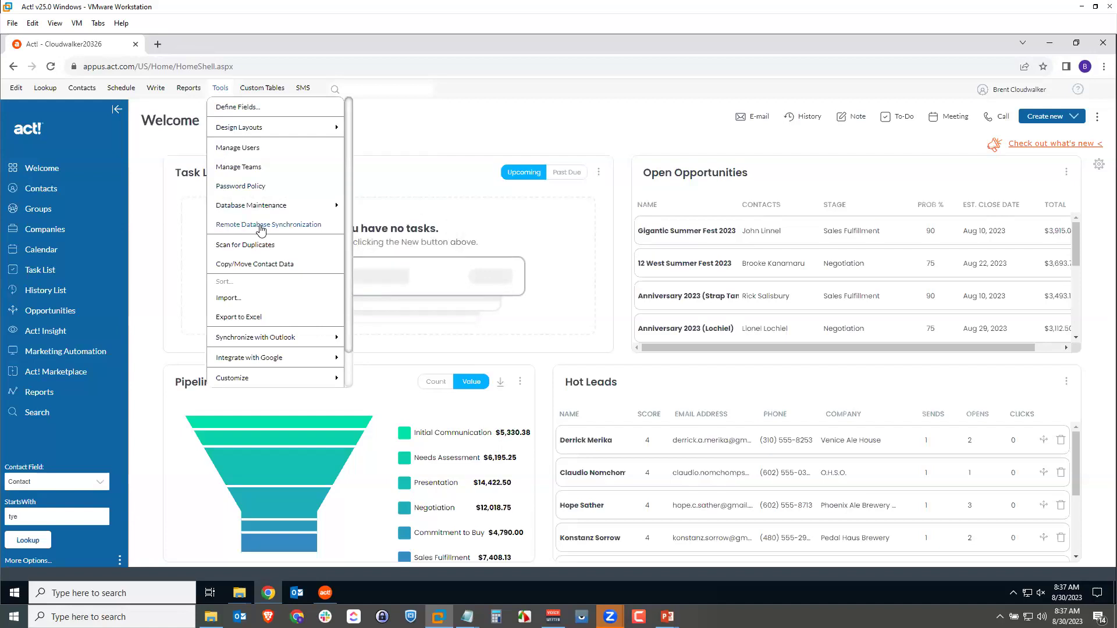
{"action": "left_click", "coordinate": [261, 226]}
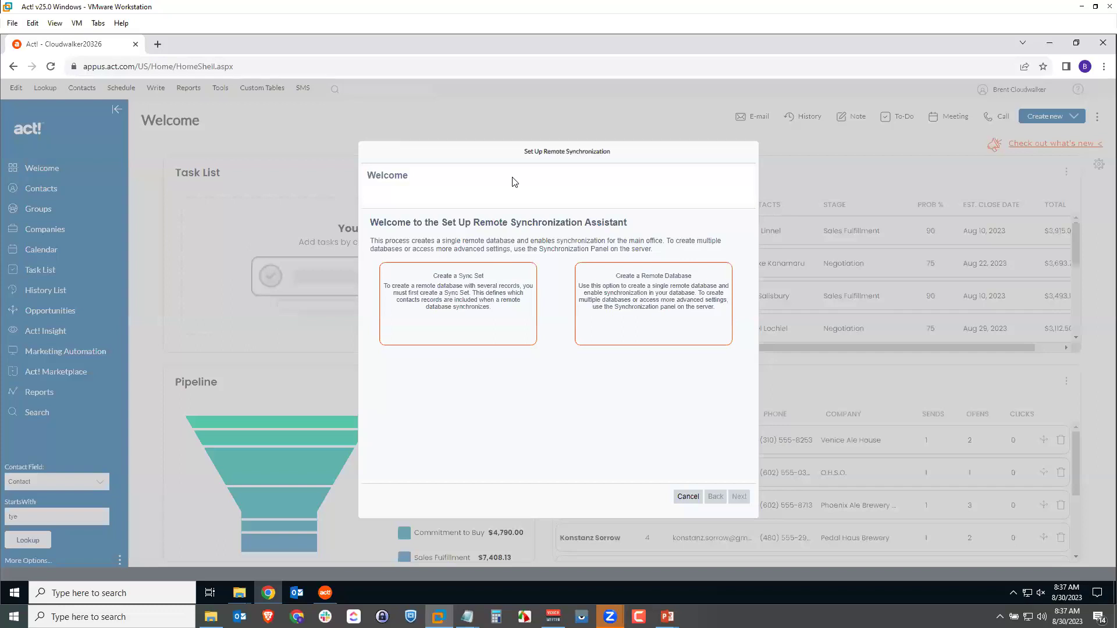
{"action": "left_click", "coordinate": [455, 292]}
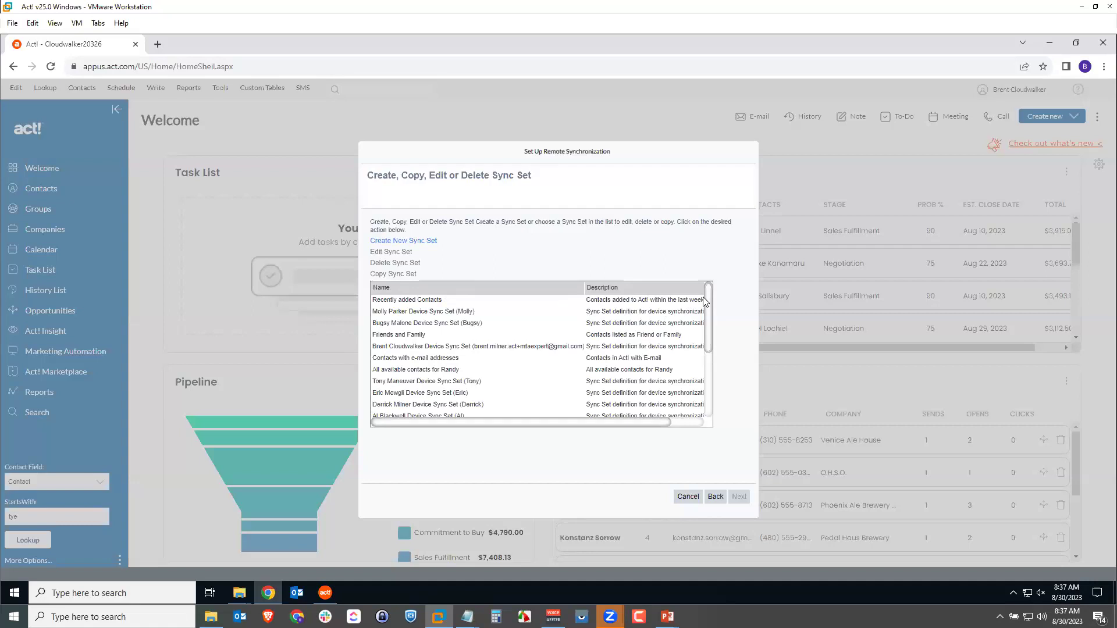
{"action": "left_click_drag", "start_coordinate": [707, 300], "coordinate": [687, 382]}
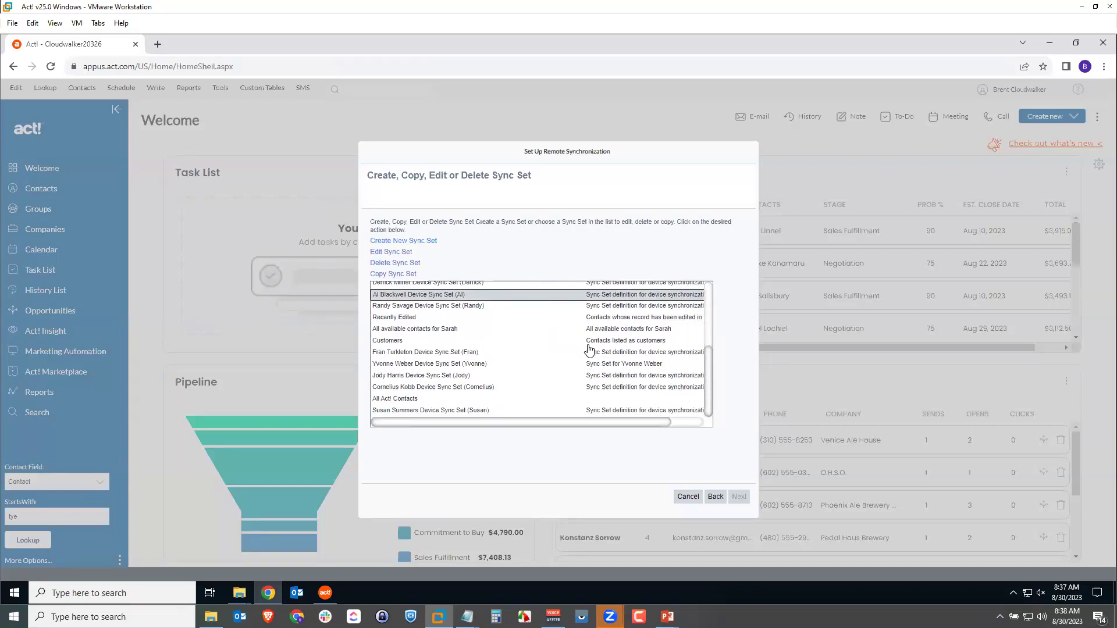
{"action": "left_click_drag", "start_coordinate": [706, 370], "coordinate": [712, 358]}
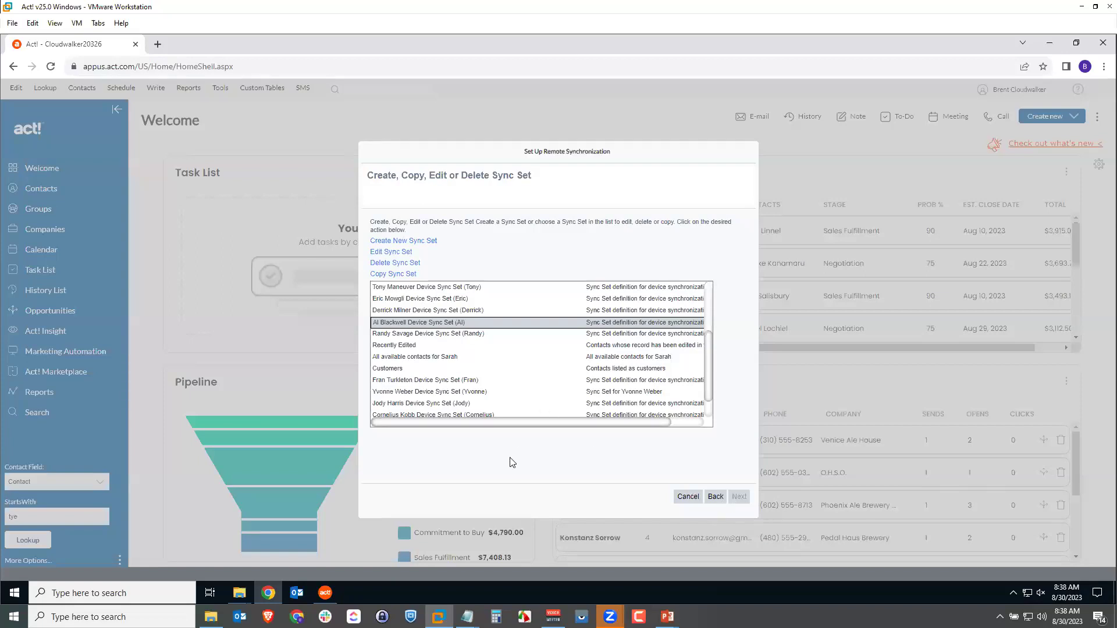
{"action": "left_click", "coordinate": [471, 333]}
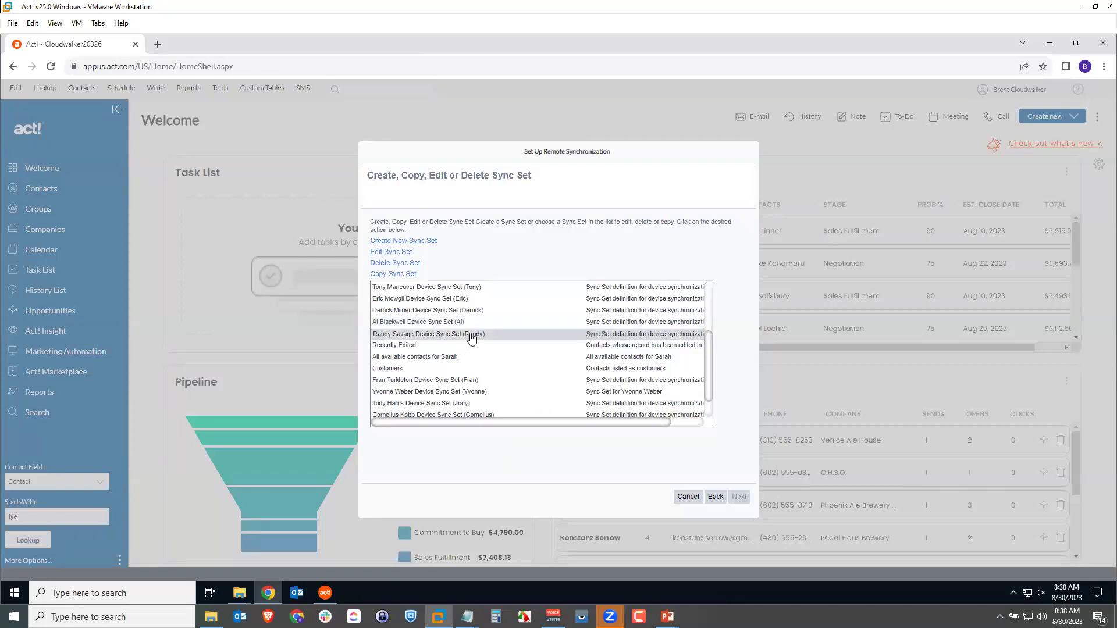
{"action": "left_click", "coordinate": [473, 324]}
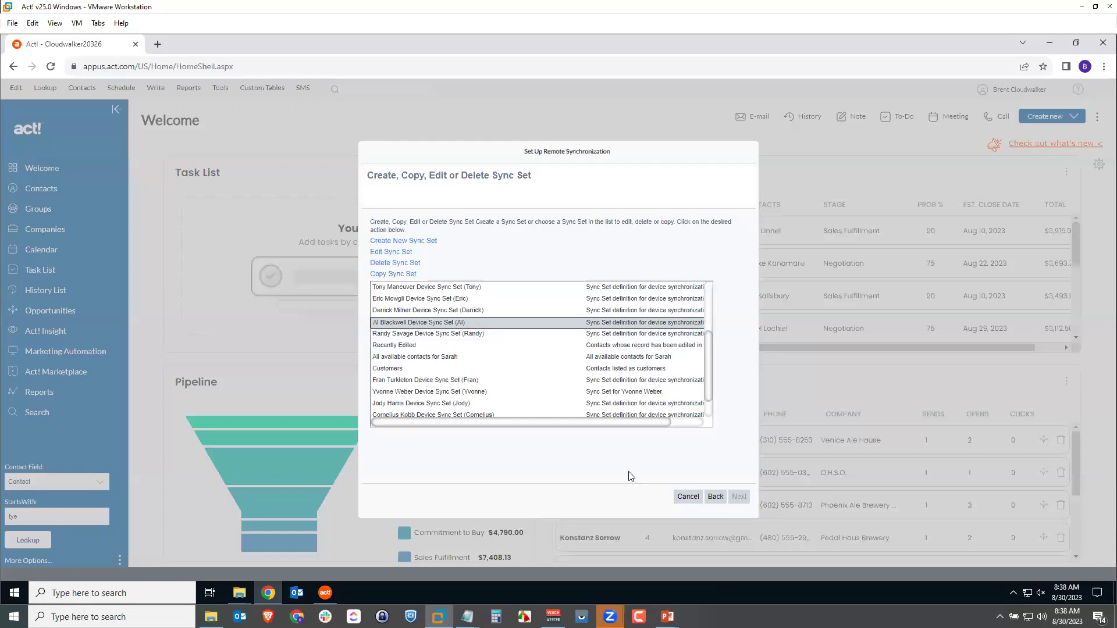
{"action": "scroll", "coordinate": [599, 377], "scroll_direction": "up", "scroll_amount": 3}
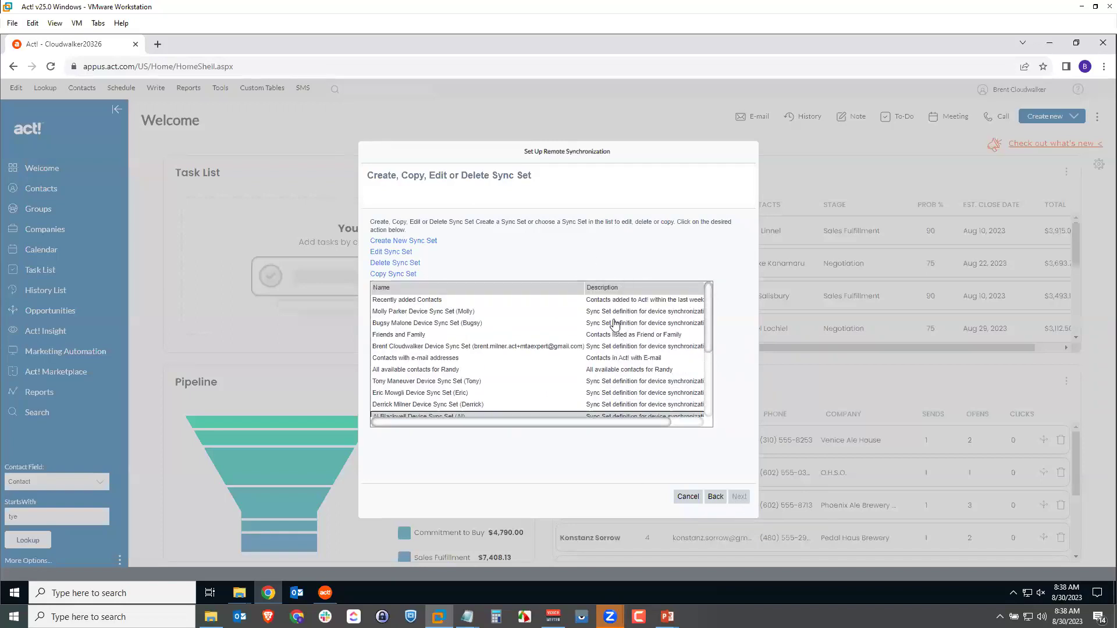
{"action": "left_click", "coordinate": [516, 360]}
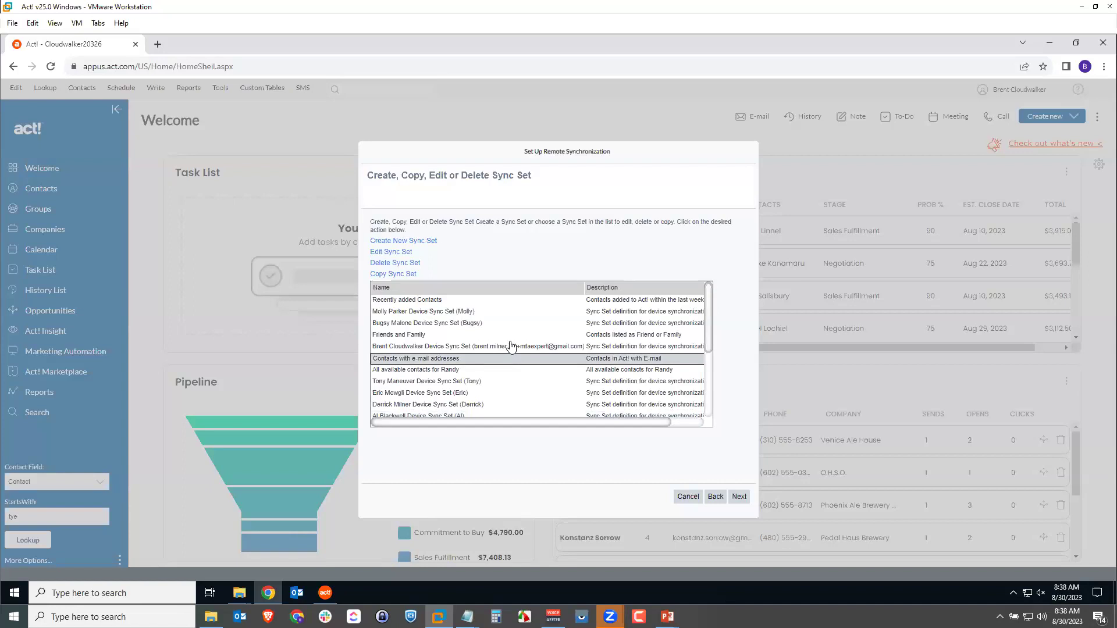
{"action": "left_click", "coordinate": [511, 346]}
{"action": "scroll", "coordinate": [492, 379], "scroll_direction": "down", "scroll_amount": 1}
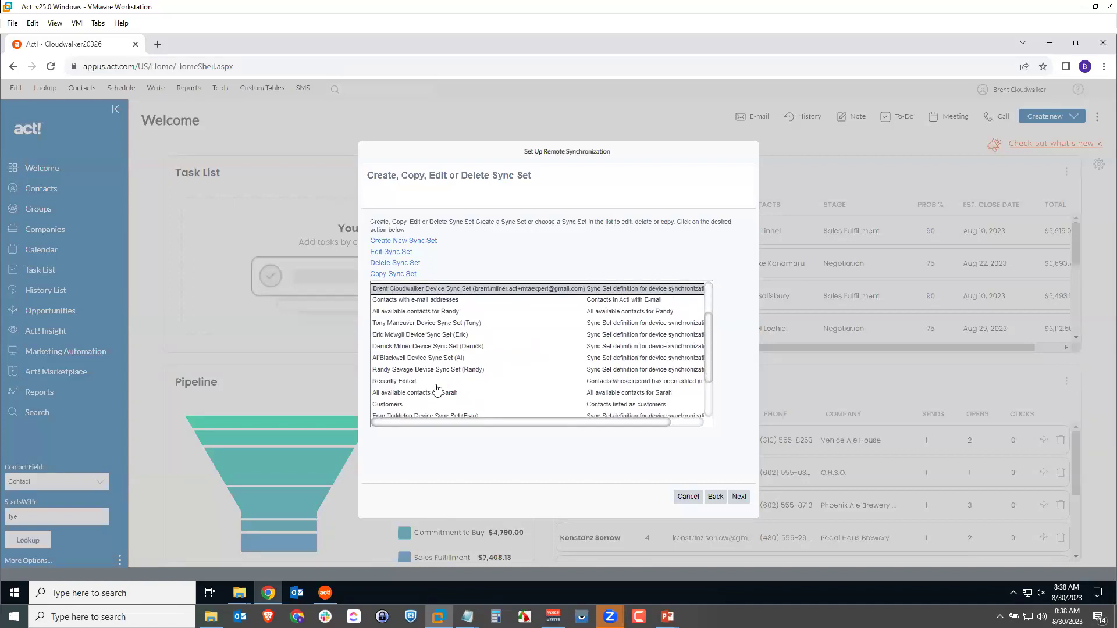
{"action": "left_click", "coordinate": [435, 360]}
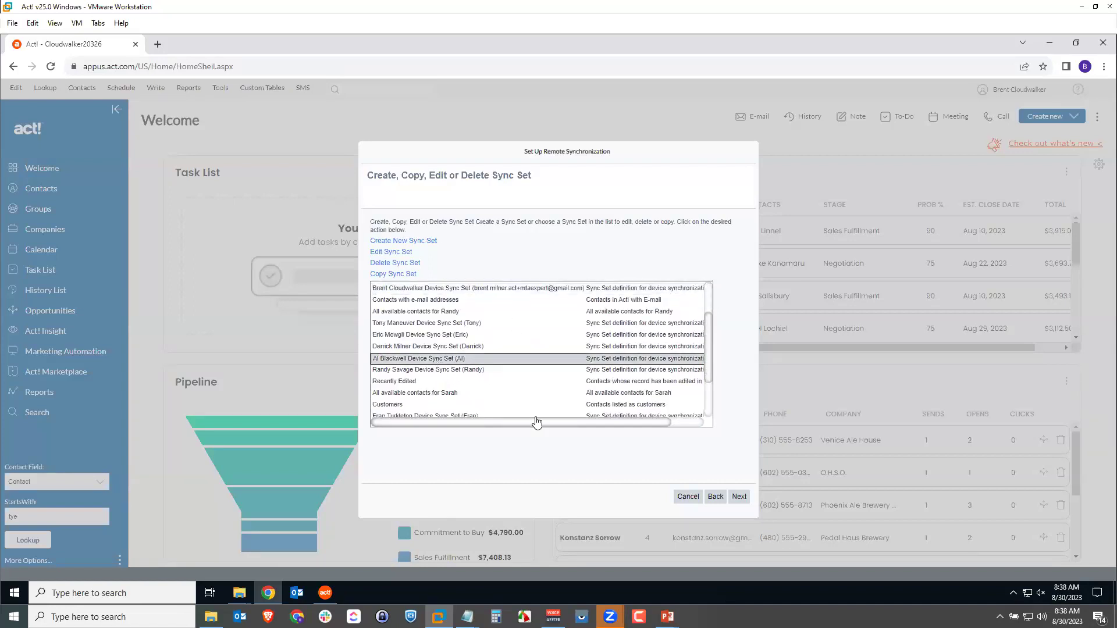
{"action": "left_click", "coordinate": [738, 497]}
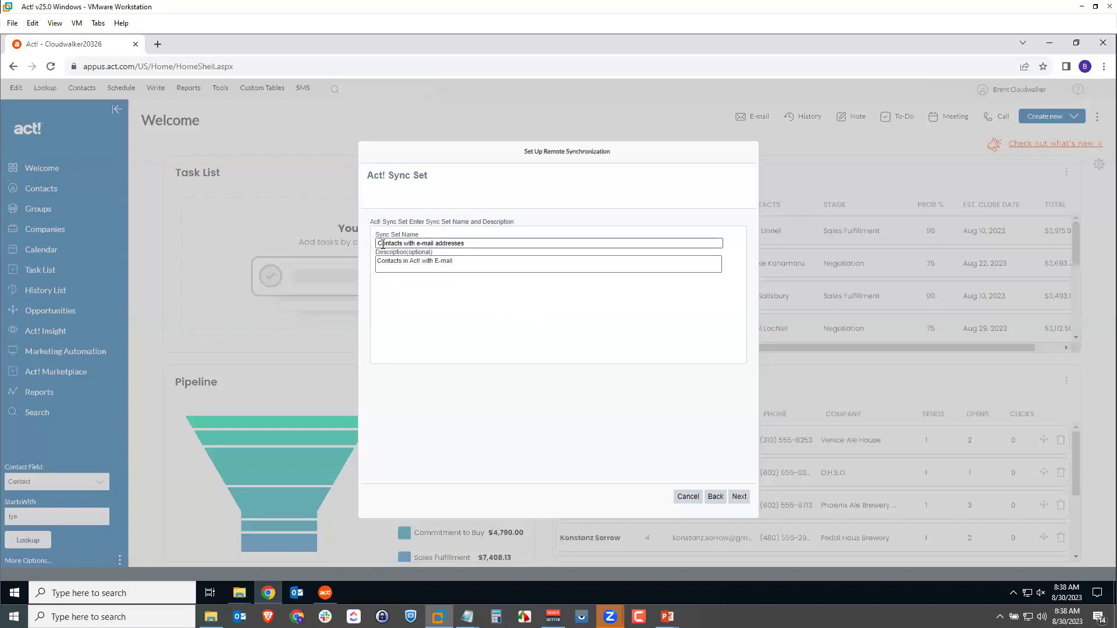
{"action": "left_click", "coordinate": [715, 497]}
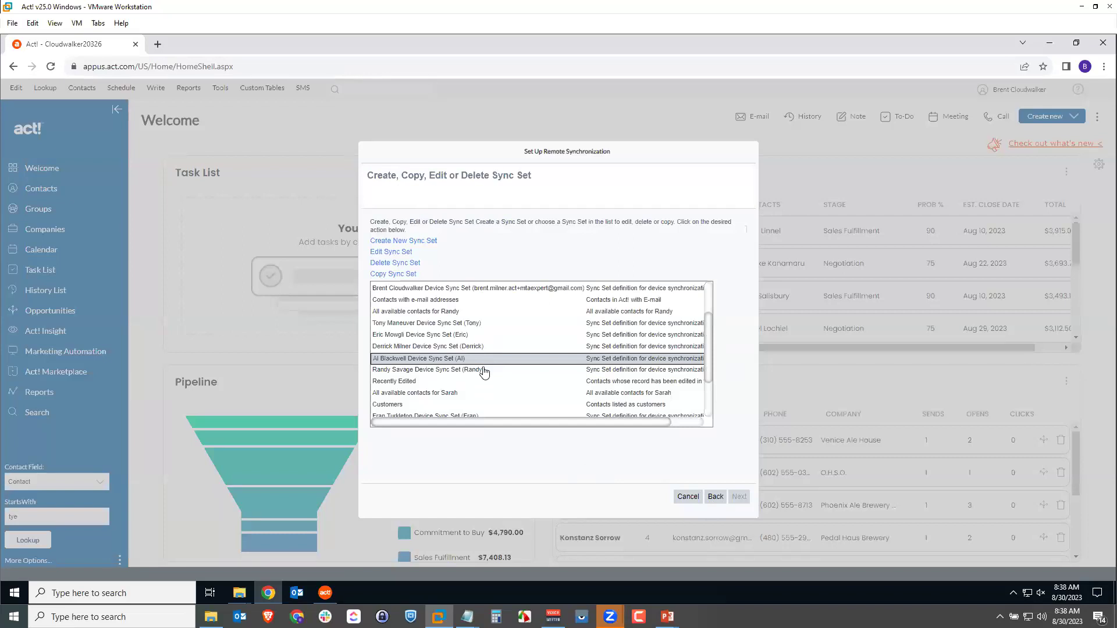
{"action": "left_click", "coordinate": [716, 496]}
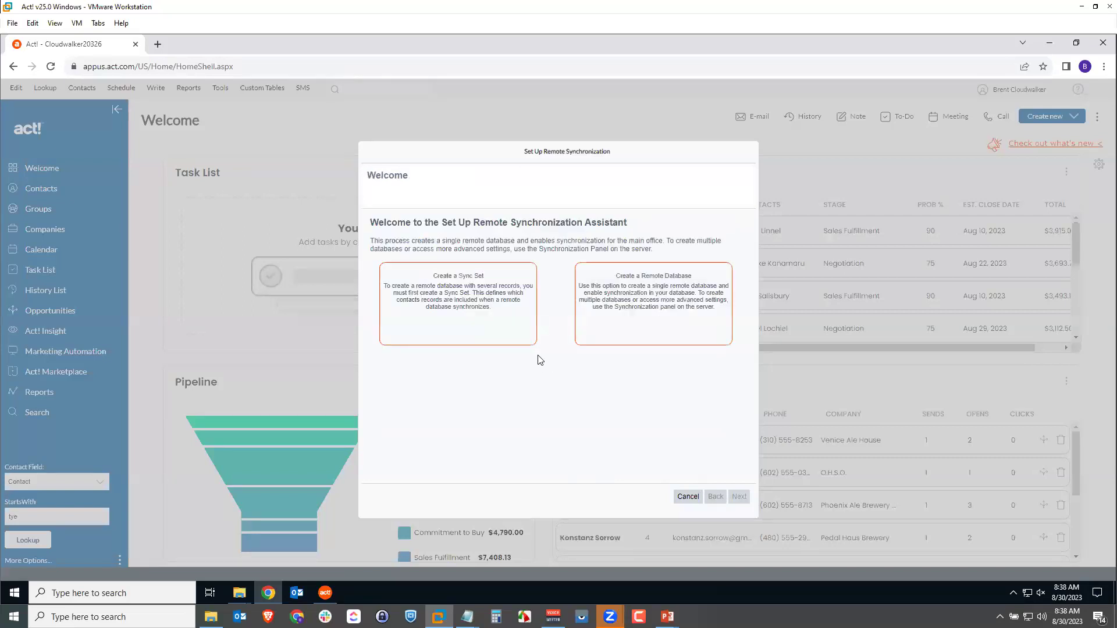
{"action": "left_click", "coordinate": [459, 306]}
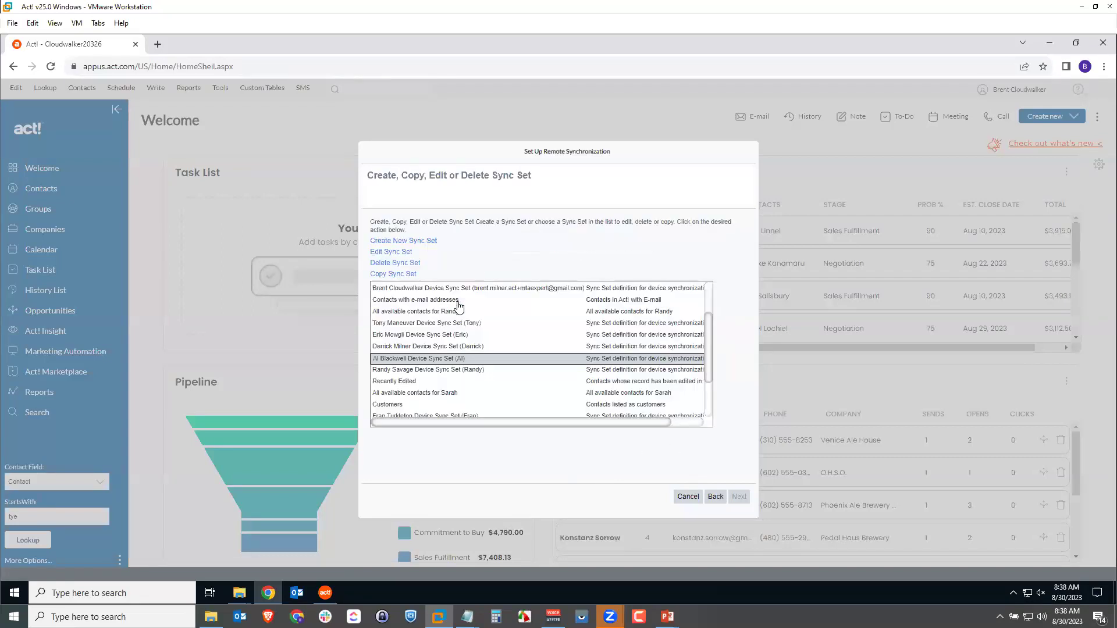
{"action": "left_click", "coordinate": [448, 371]}
{"action": "left_click_drag", "start_coordinate": [445, 358], "coordinate": [487, 315]}
{"action": "left_click", "coordinate": [688, 496]}
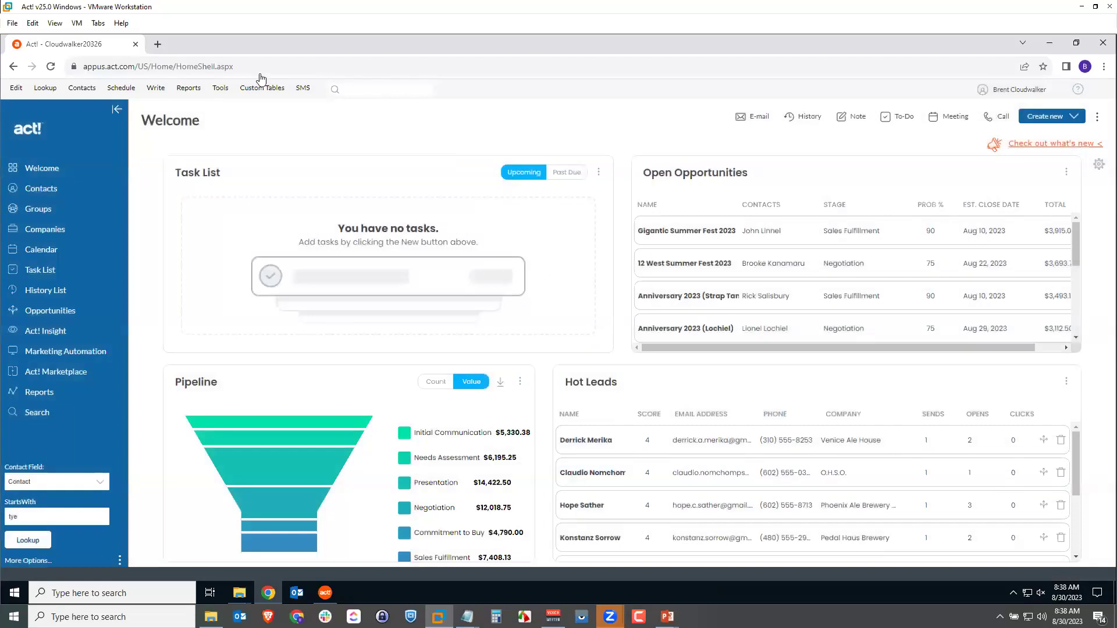
In Manage Users, add the Remote Administration permission to the first listed user.
{"action": "left_click", "coordinate": [227, 91]}
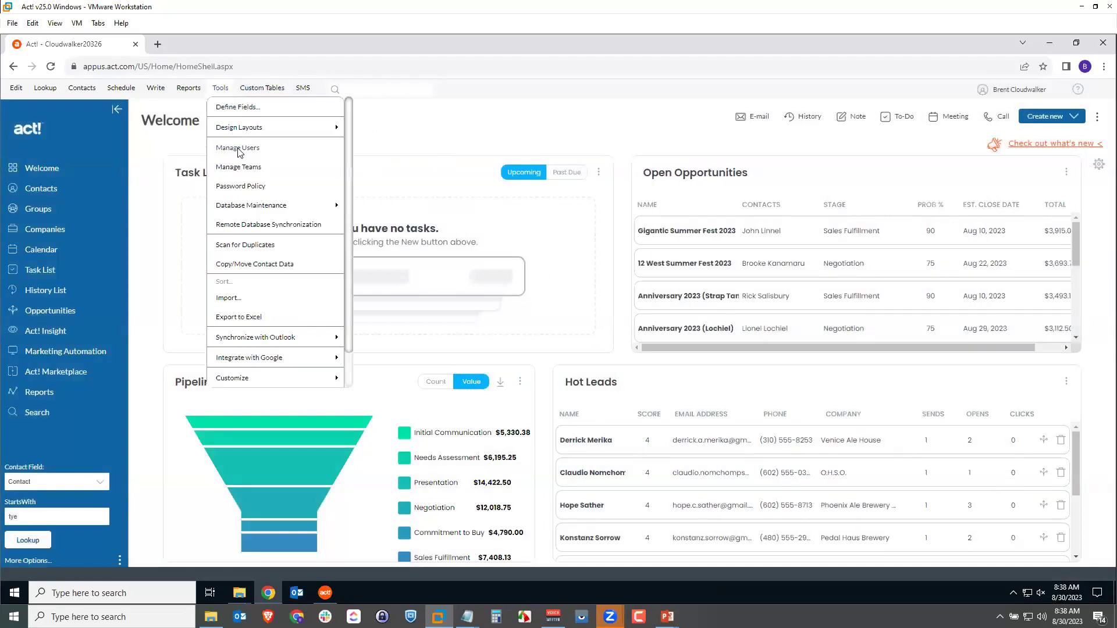
{"action": "left_click", "coordinate": [237, 149]}
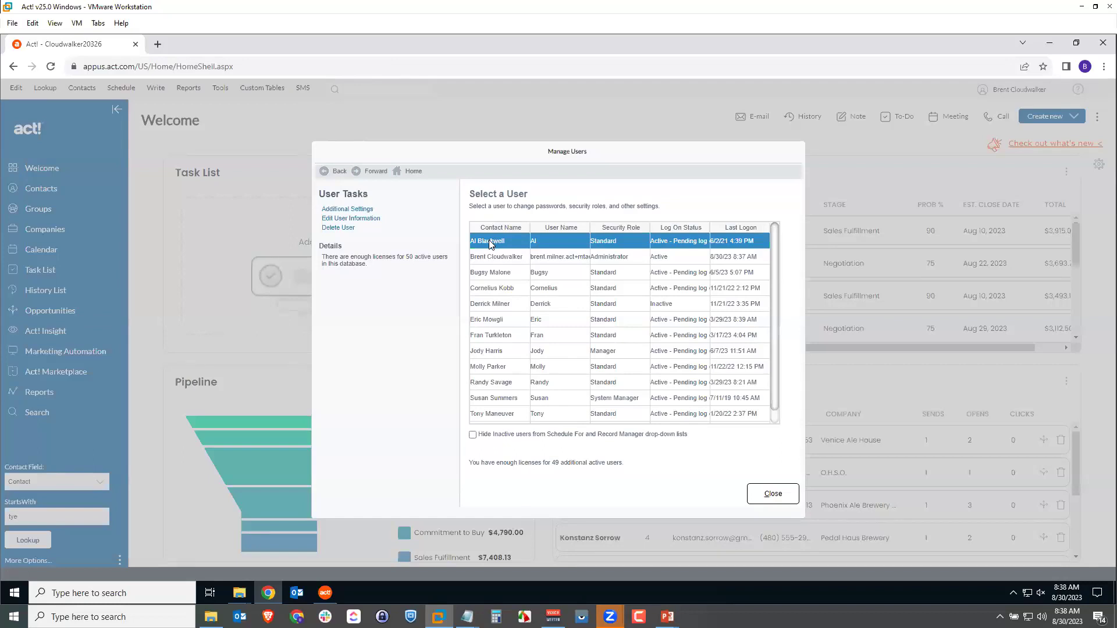
{"action": "left_click", "coordinate": [344, 220]}
{"action": "left_click", "coordinate": [345, 220]}
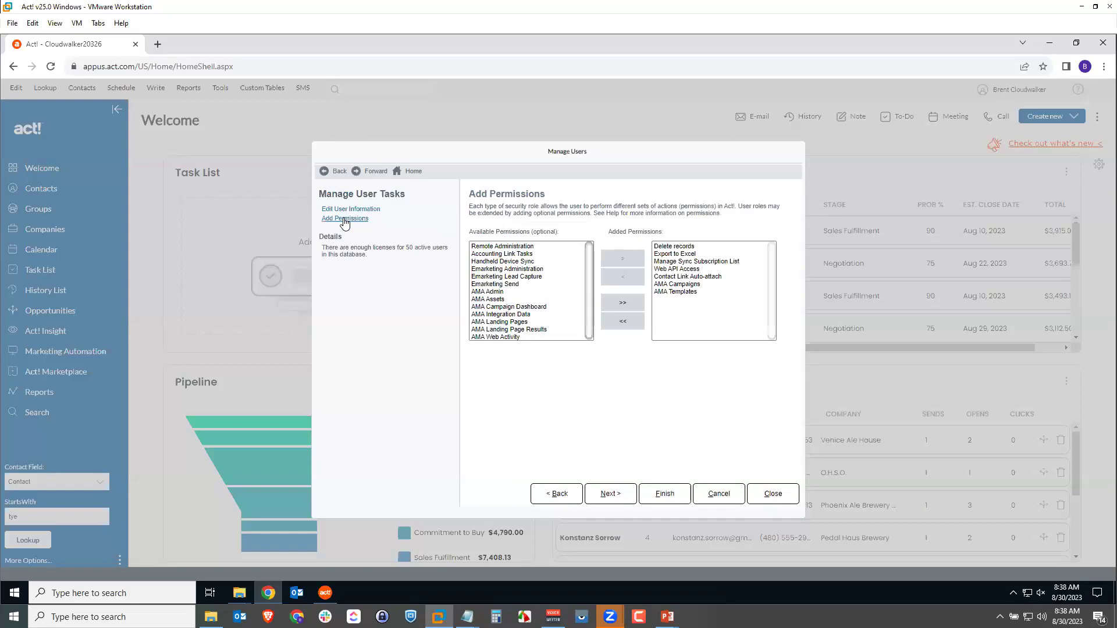
{"action": "left_click", "coordinate": [529, 247]}
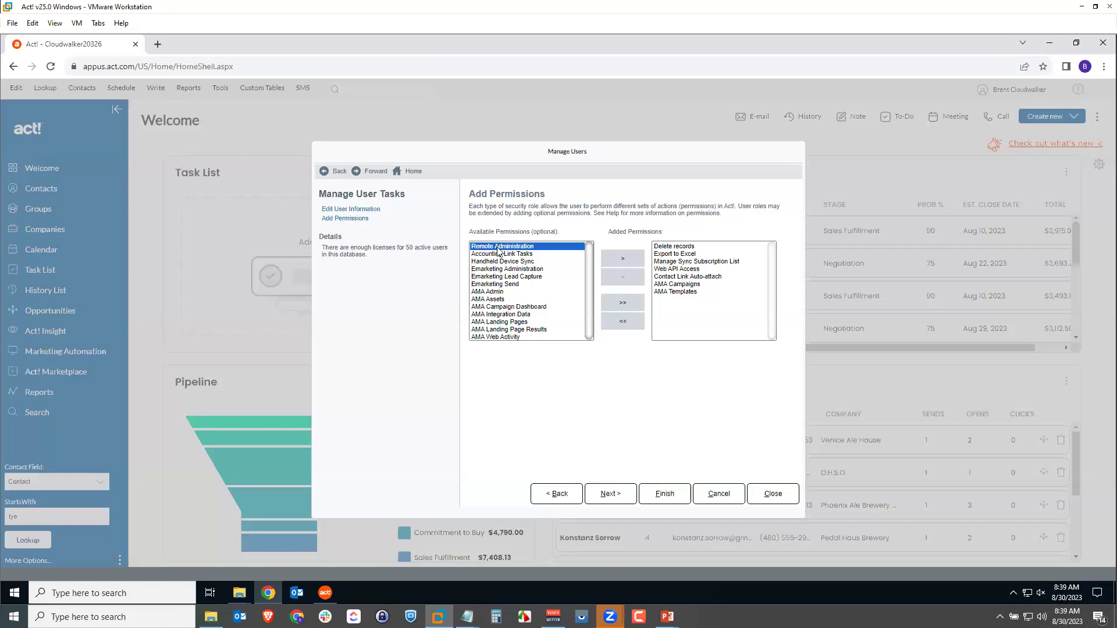
{"action": "left_click", "coordinate": [618, 259]}
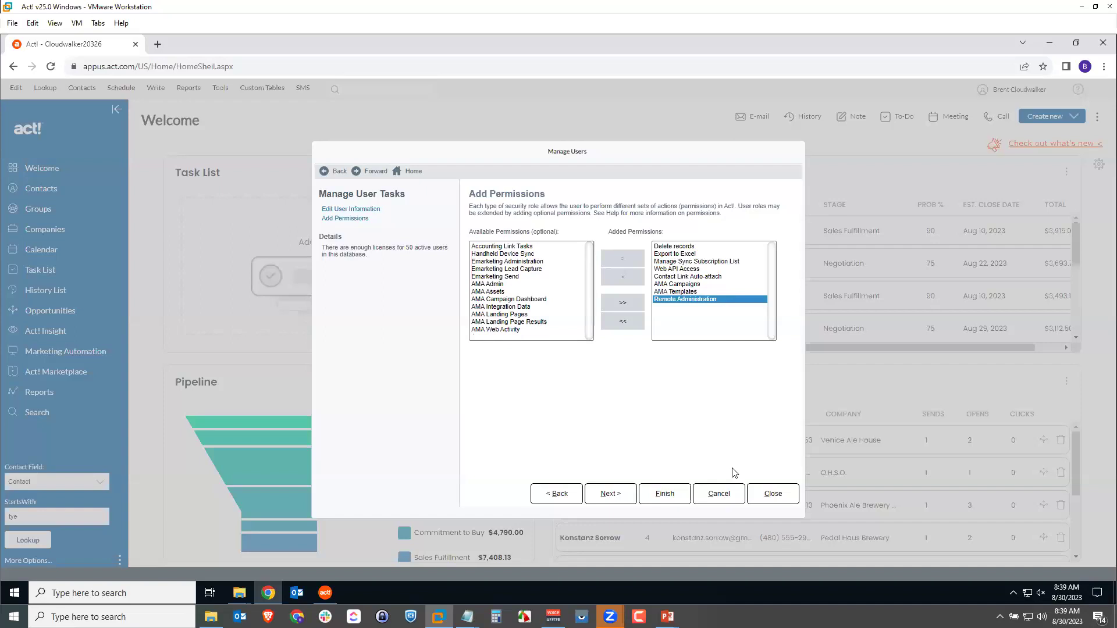
Save the permission change, dismiss the password notices, and close Manage Users.
{"action": "left_click", "coordinate": [655, 498]}
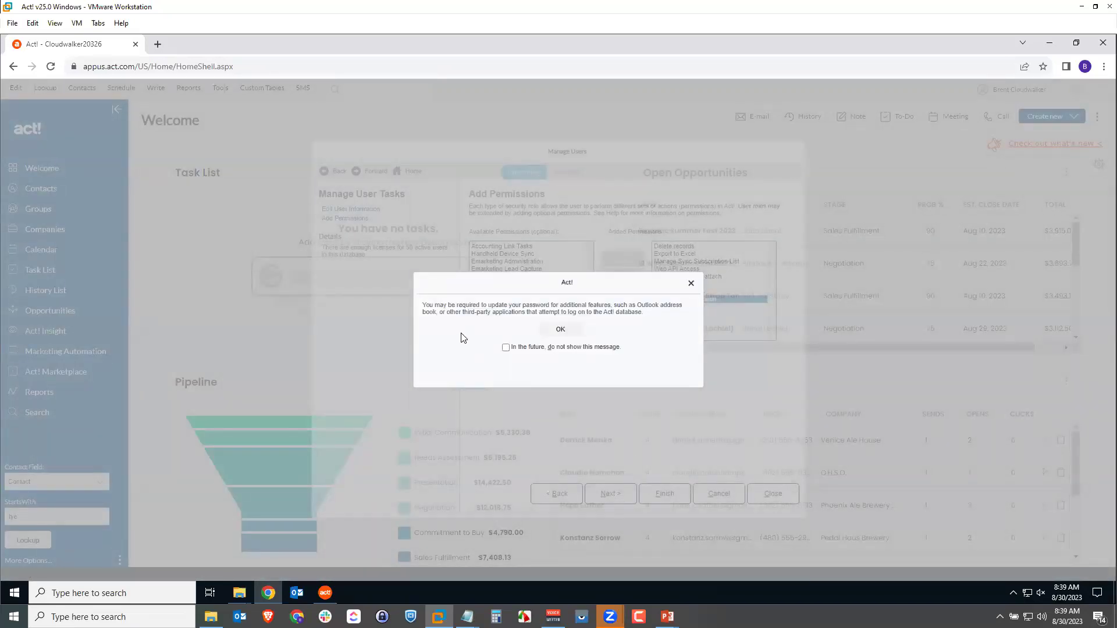
{"action": "left_click", "coordinate": [560, 328]}
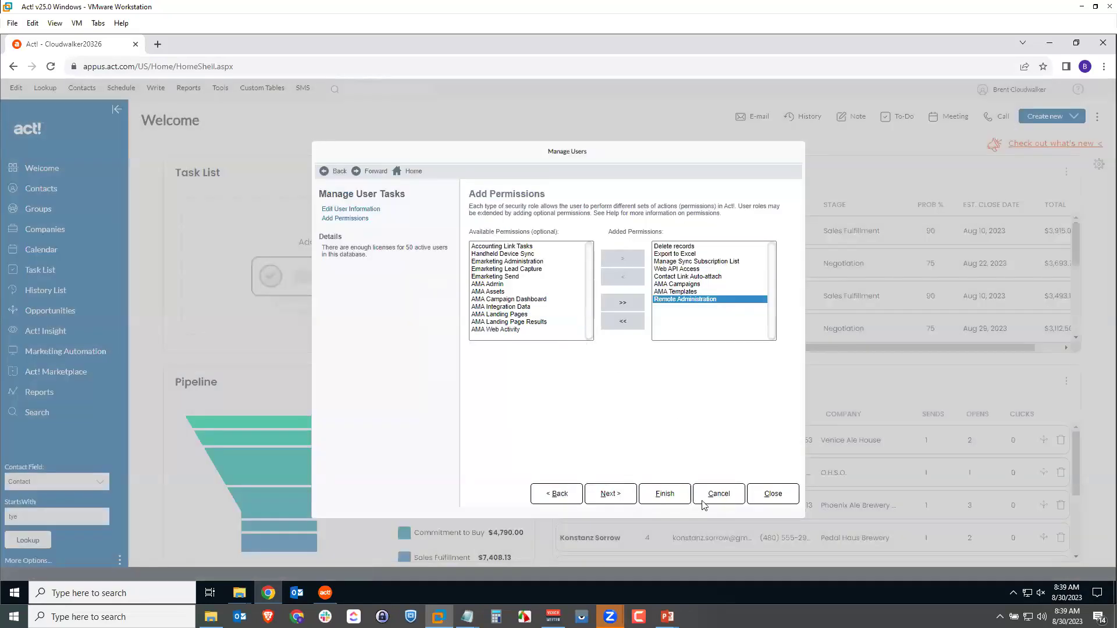
{"action": "left_click", "coordinate": [670, 498]}
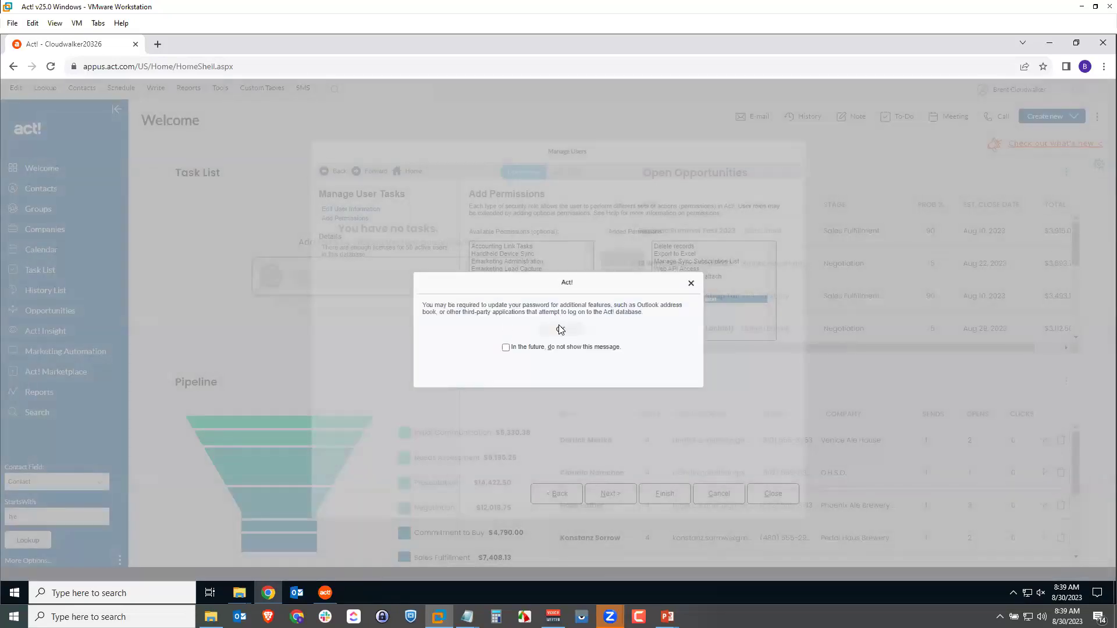
{"action": "left_click", "coordinate": [559, 329]}
{"action": "left_click", "coordinate": [775, 494]}
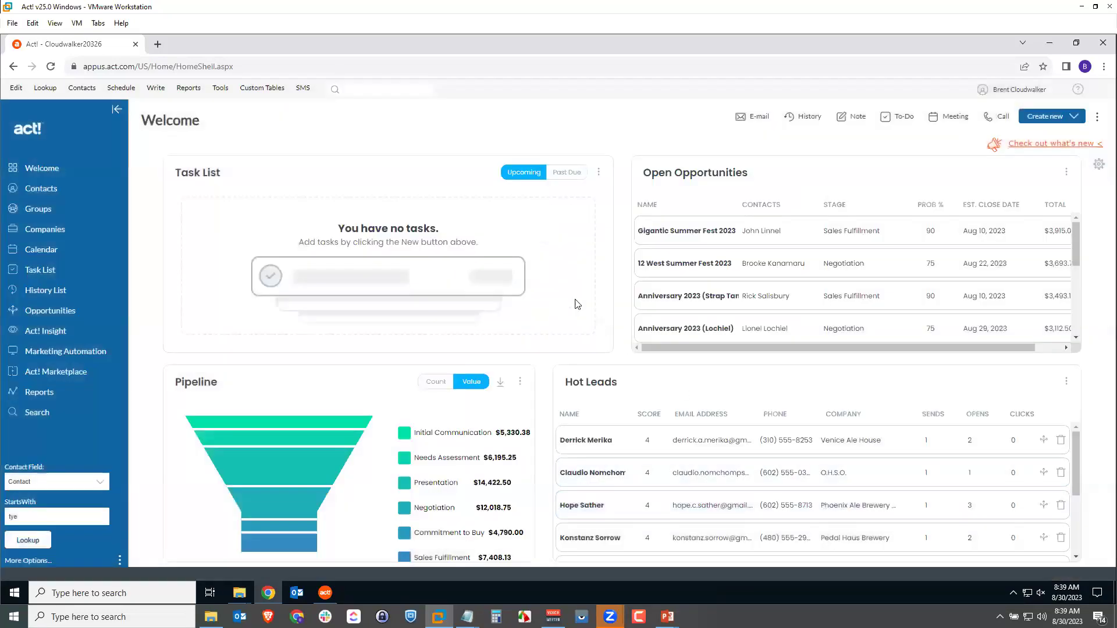
{"action": "left_click", "coordinate": [221, 88]}
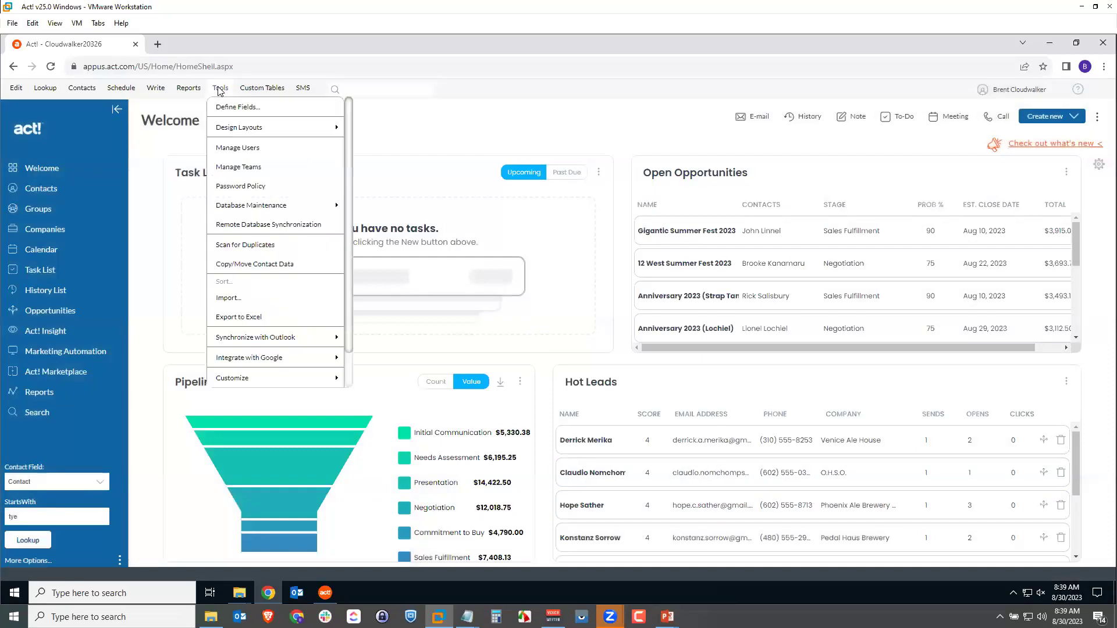
{"action": "left_click", "coordinate": [262, 225]}
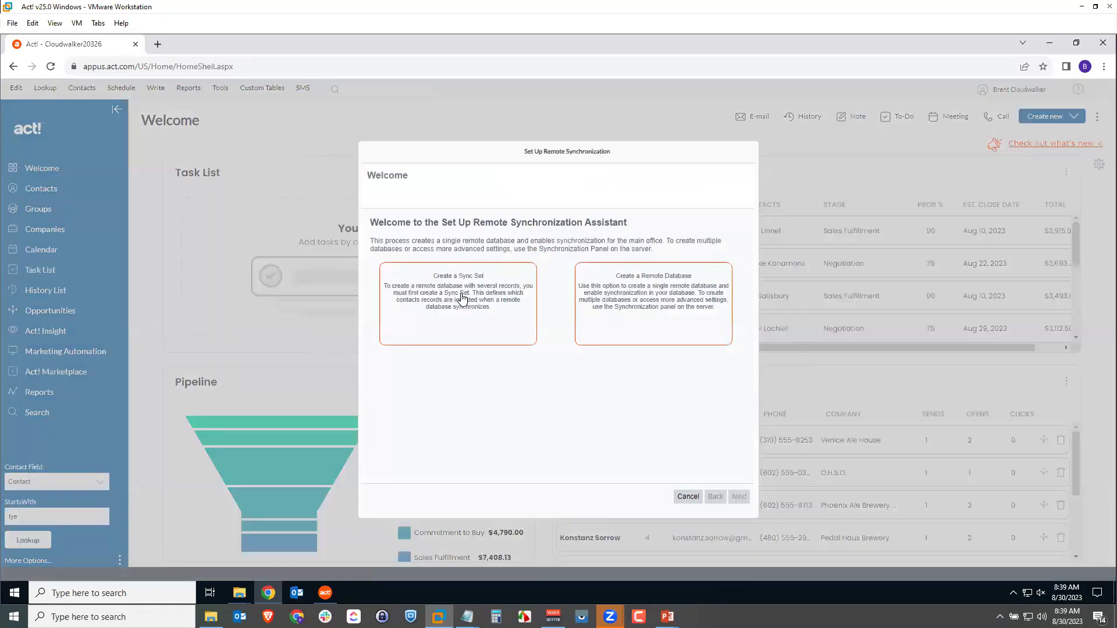
{"action": "left_click", "coordinate": [459, 300]}
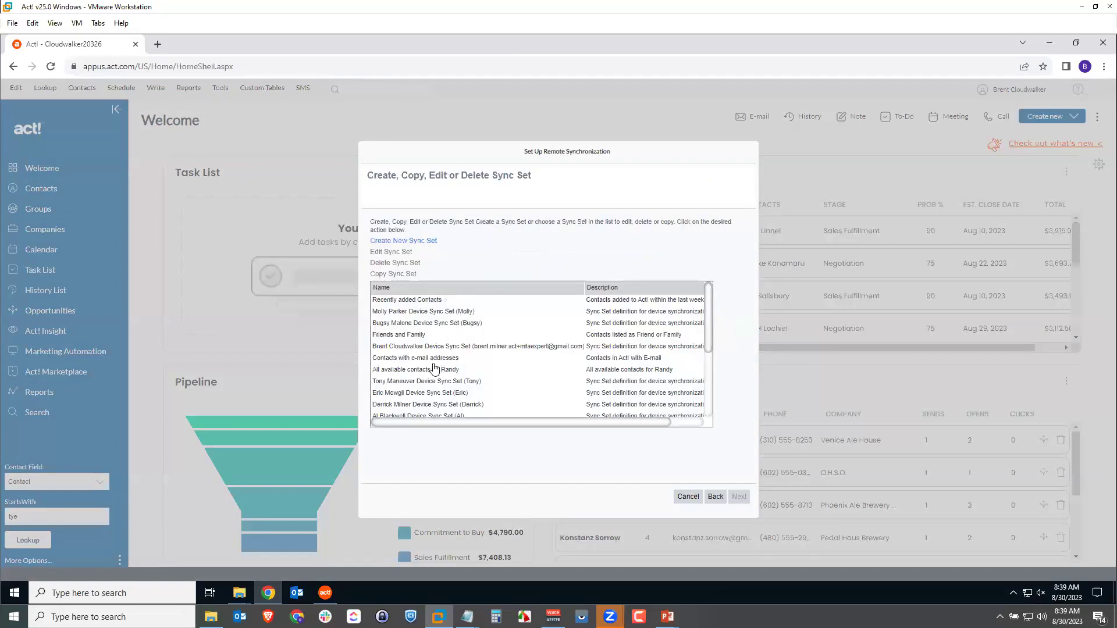
{"action": "scroll", "coordinate": [433, 368], "scroll_direction": "down", "scroll_amount": 1}
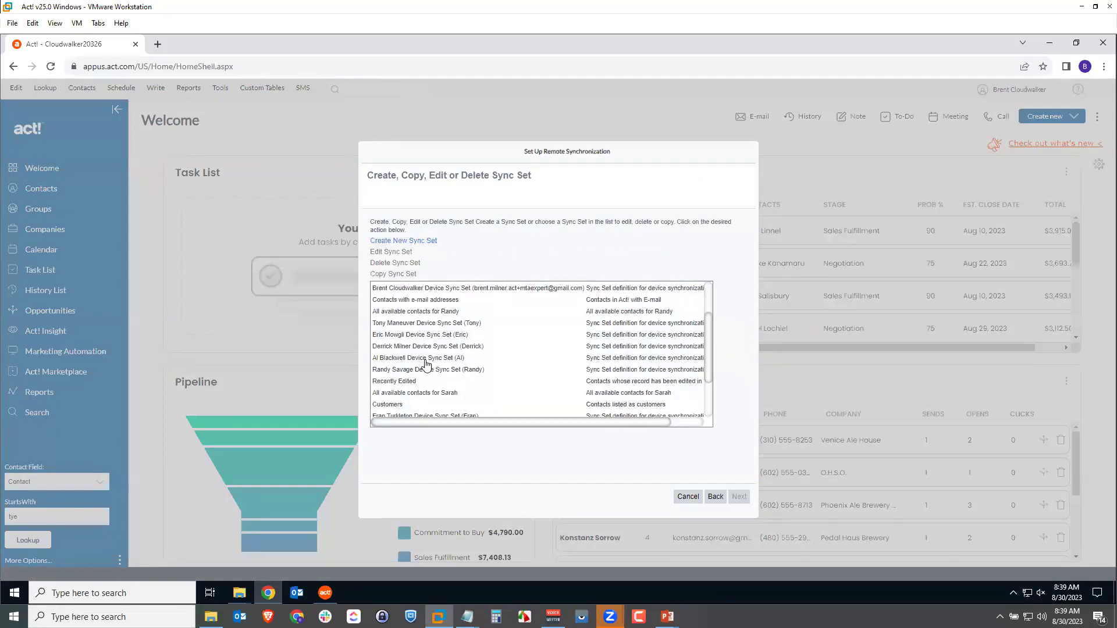
{"action": "left_click", "coordinate": [427, 361]}
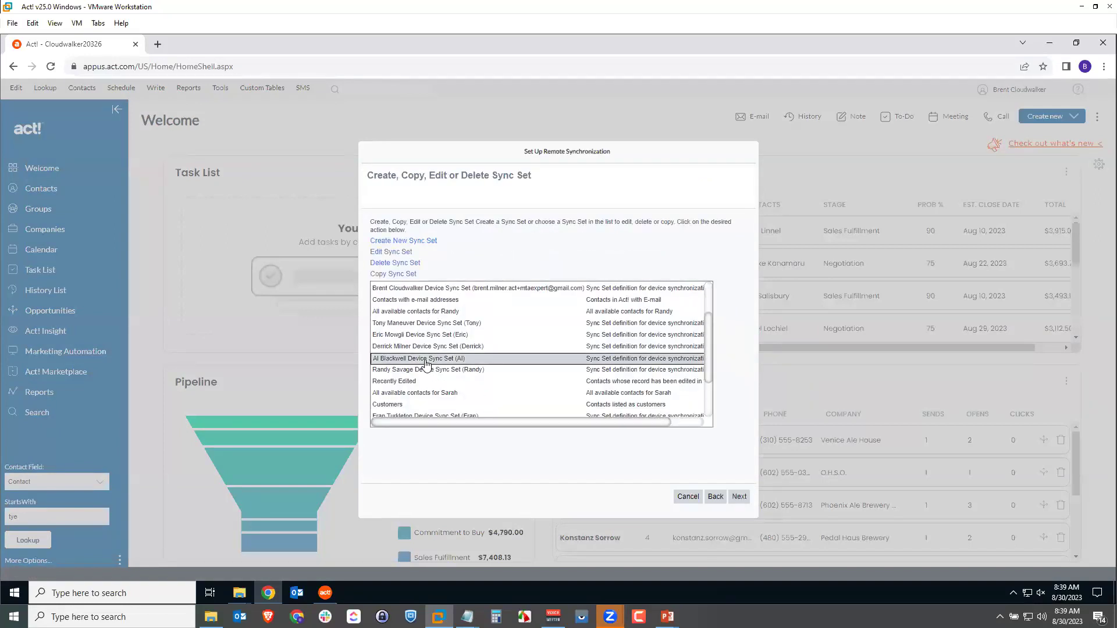
{"action": "left_click", "coordinate": [739, 498]}
{"action": "left_click", "coordinate": [476, 267]}
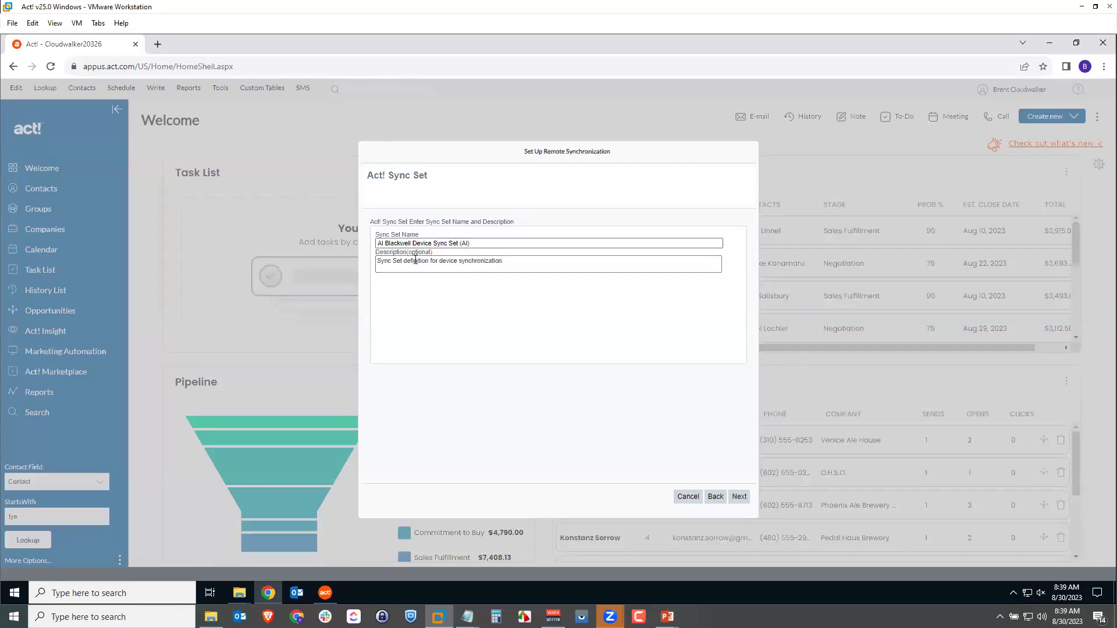
Replace the sync set's existing description with new text.
{"action": "left_click_drag", "start_coordinate": [508, 261], "coordinate": [367, 266]}
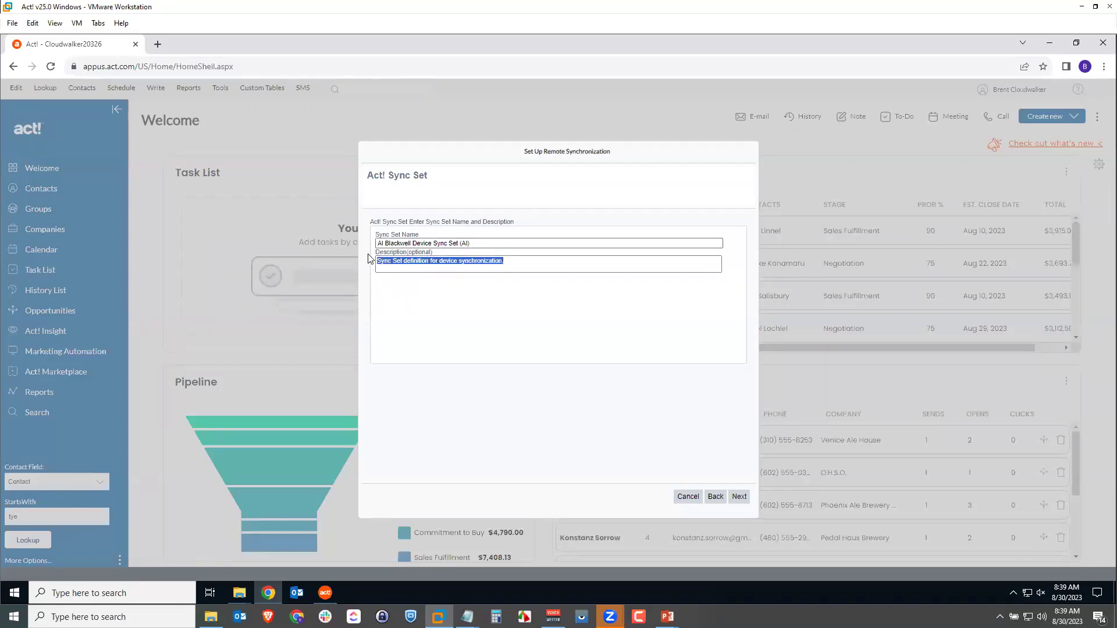
{"action": "type", "text": "RE"}
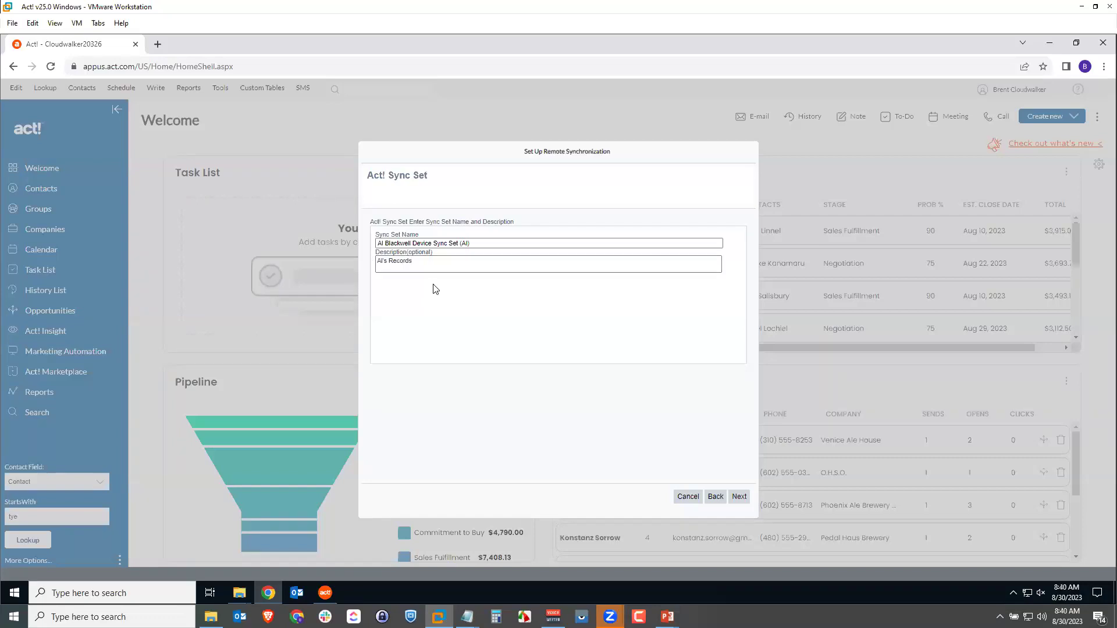
{"action": "left_click", "coordinate": [739, 497]}
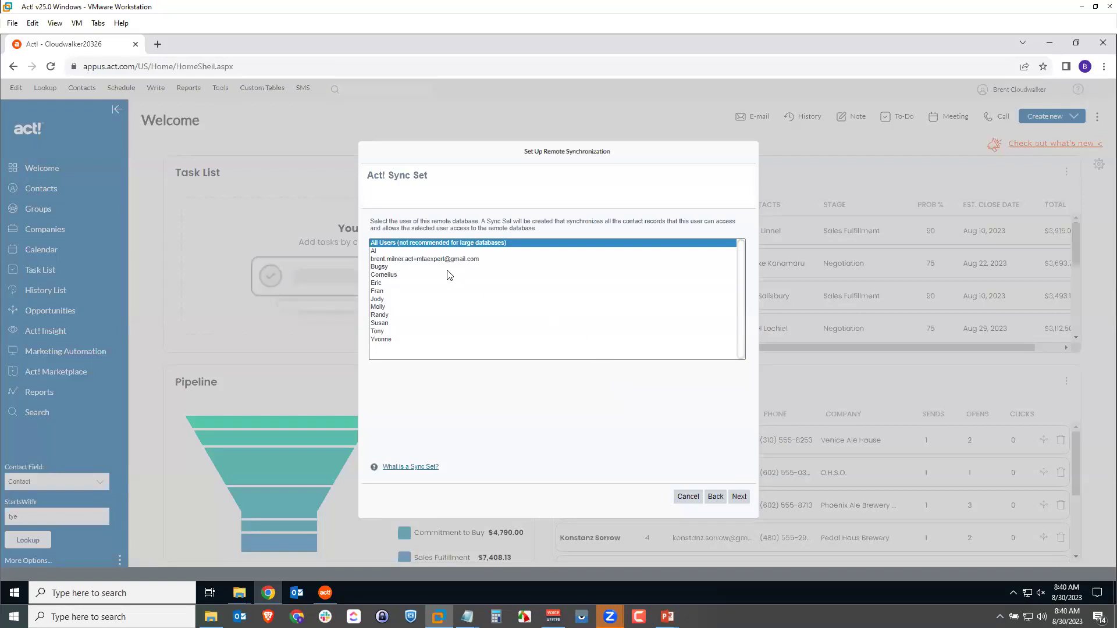
Assign the sync set to user Al and choose Define Sync Set criteria.
{"action": "left_click", "coordinate": [381, 252]}
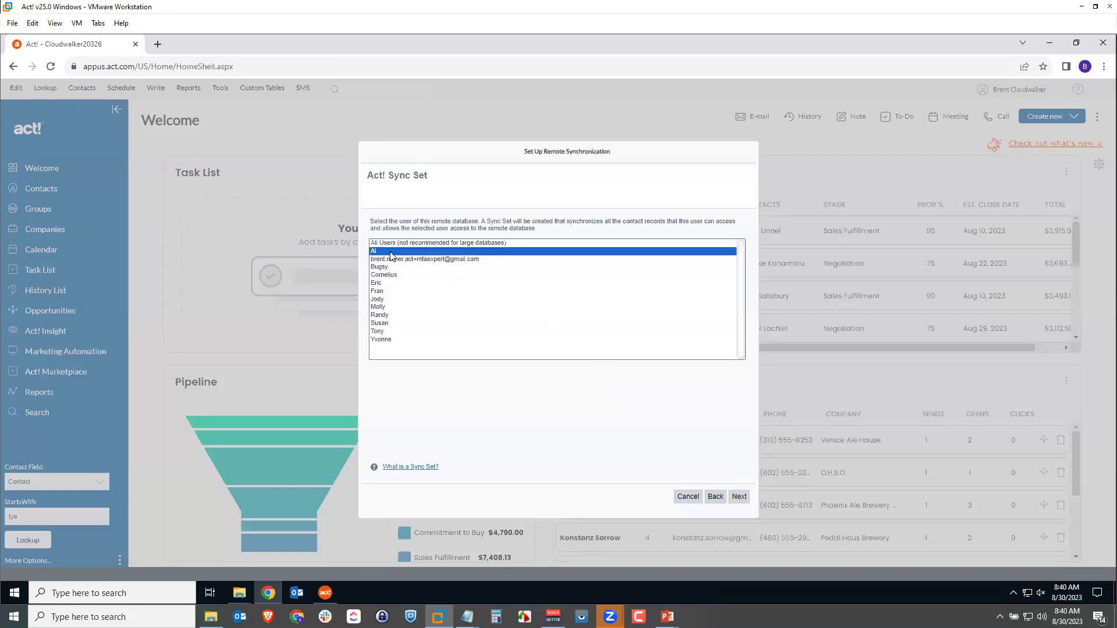
{"action": "left_click", "coordinate": [739, 498]}
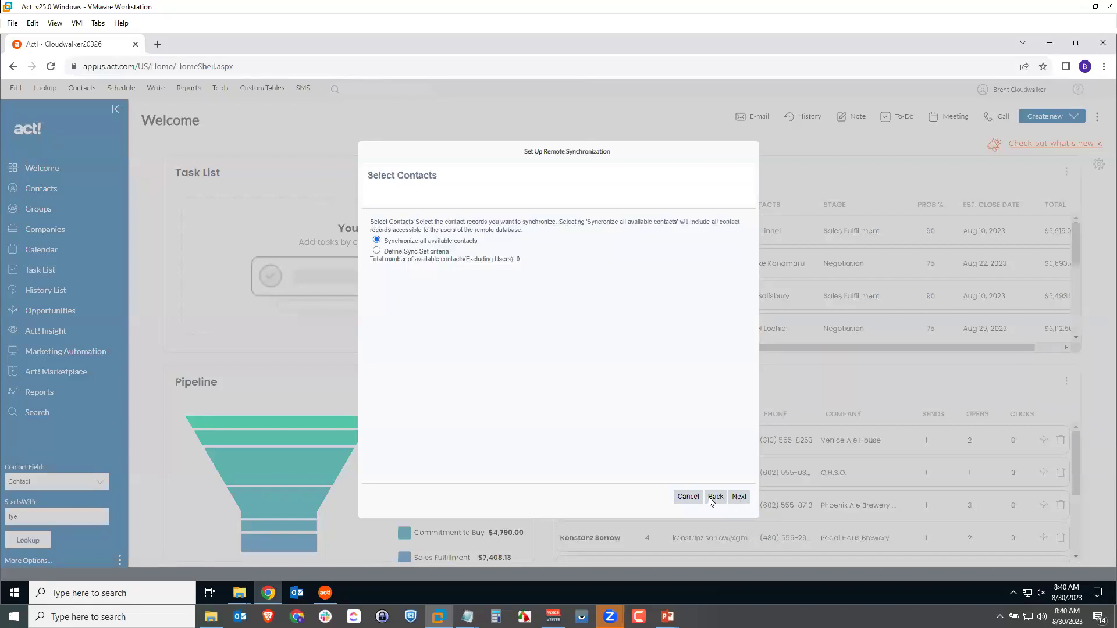
{"action": "left_click", "coordinate": [716, 498]}
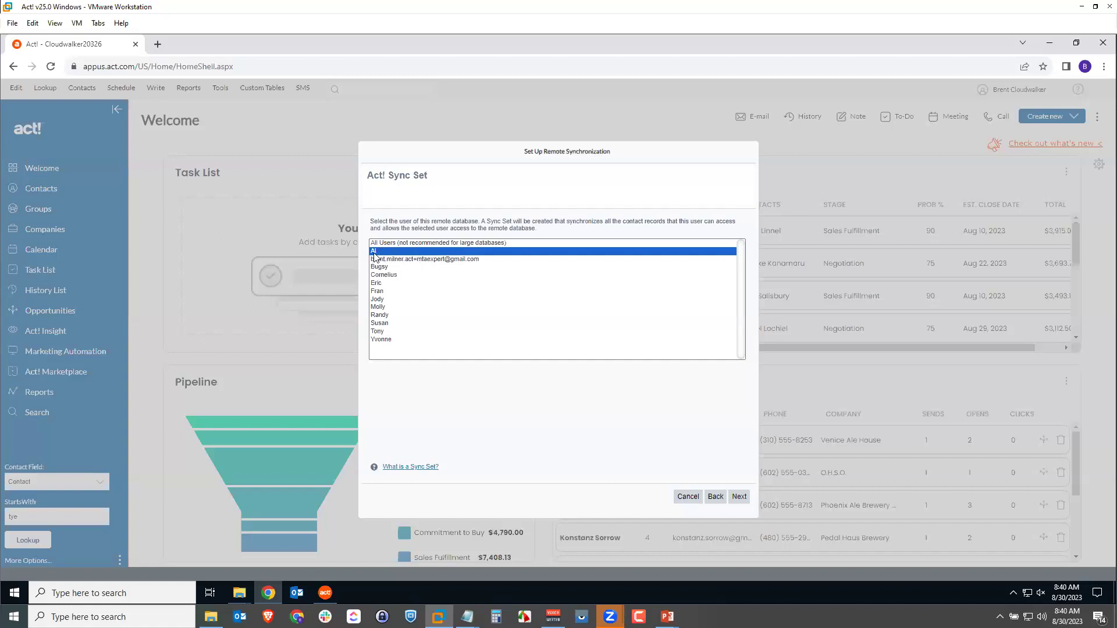
{"action": "left_click", "coordinate": [738, 498]}
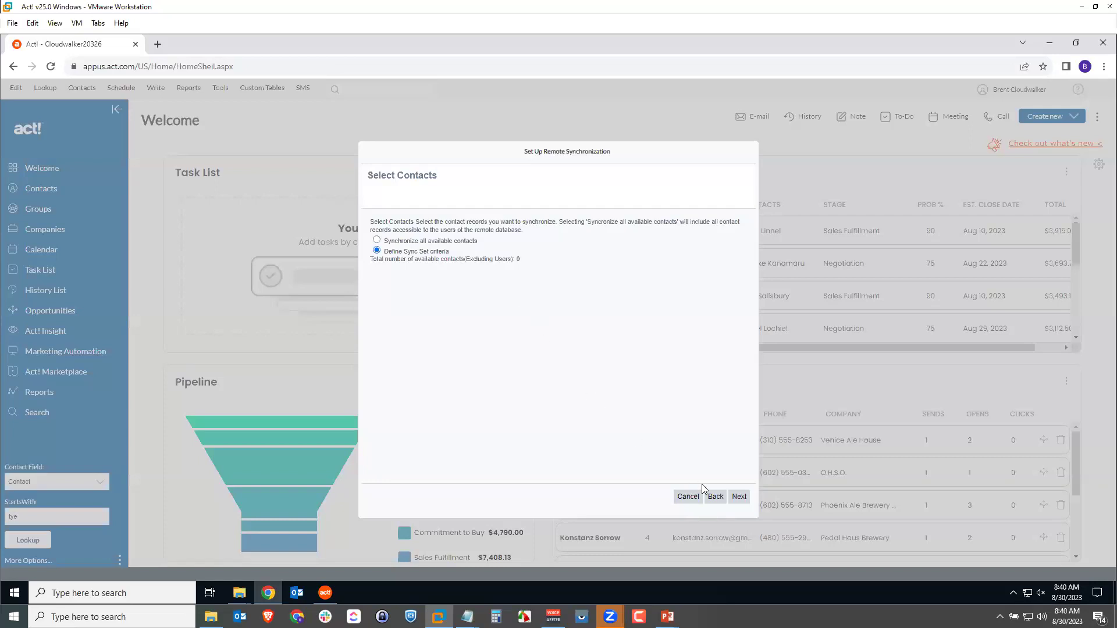
{"action": "left_click", "coordinate": [738, 497]}
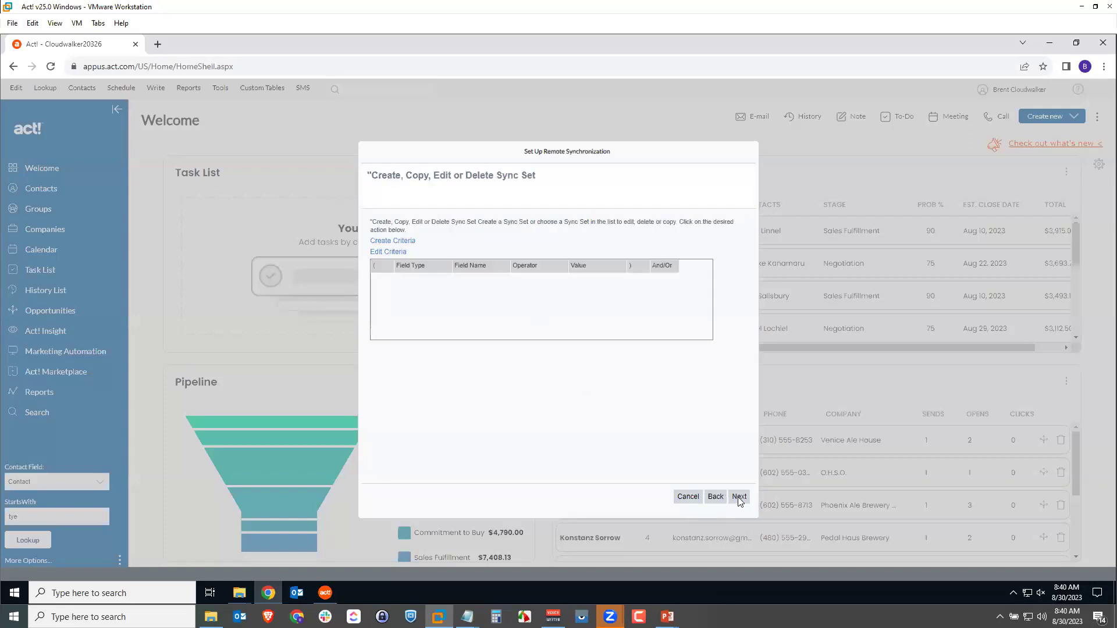
Add the criterion Record Manager Equal To Al to the sync set.
{"action": "left_click", "coordinate": [401, 242]}
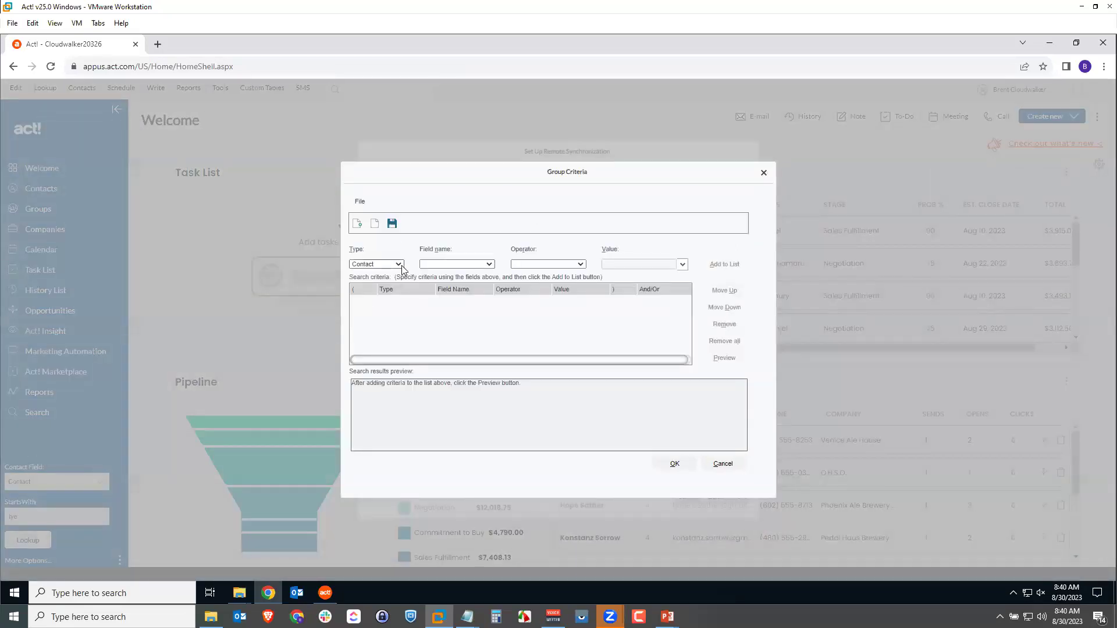
{"action": "left_click", "coordinate": [465, 265]}
{"action": "scroll", "coordinate": [471, 381], "scroll_direction": "down", "scroll_amount": 20}
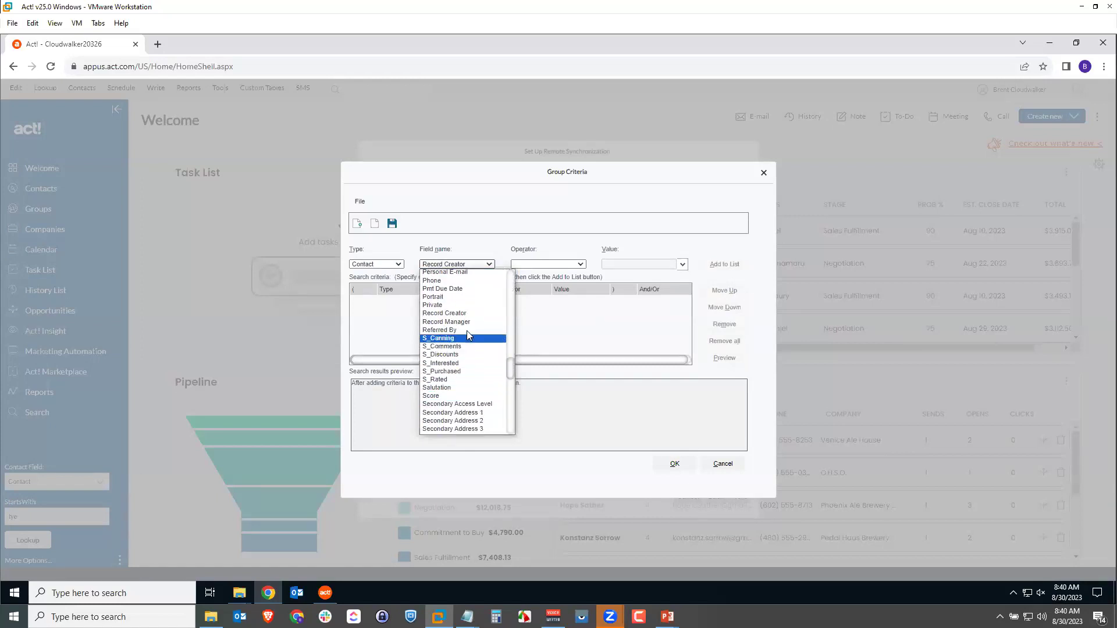
{"action": "left_click", "coordinate": [453, 322]}
{"action": "left_click", "coordinate": [577, 264]}
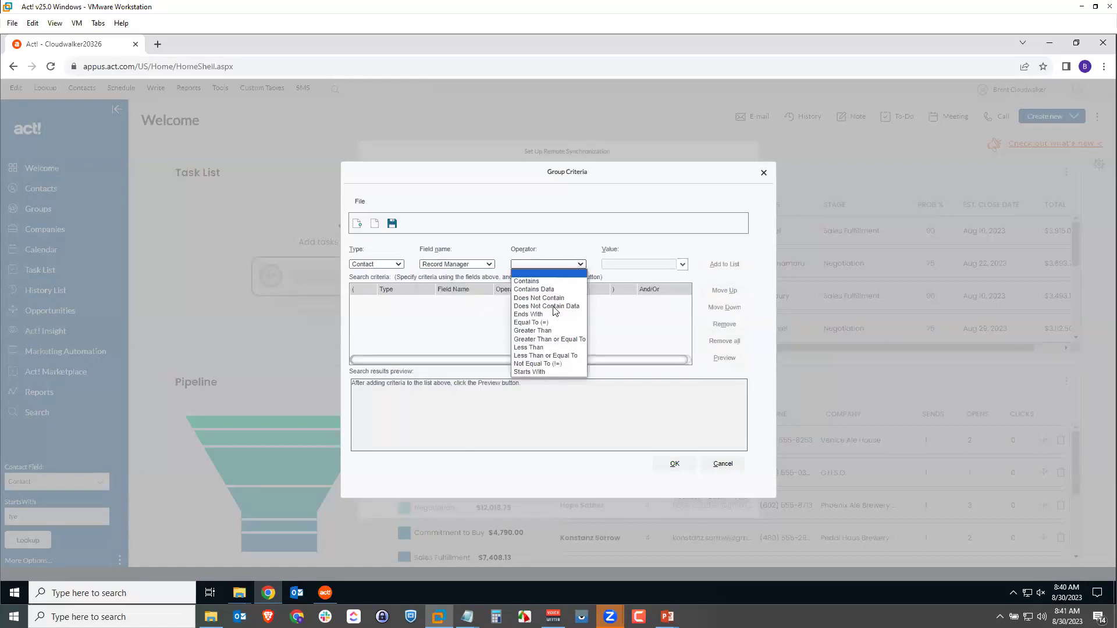
{"action": "left_click", "coordinate": [563, 325]}
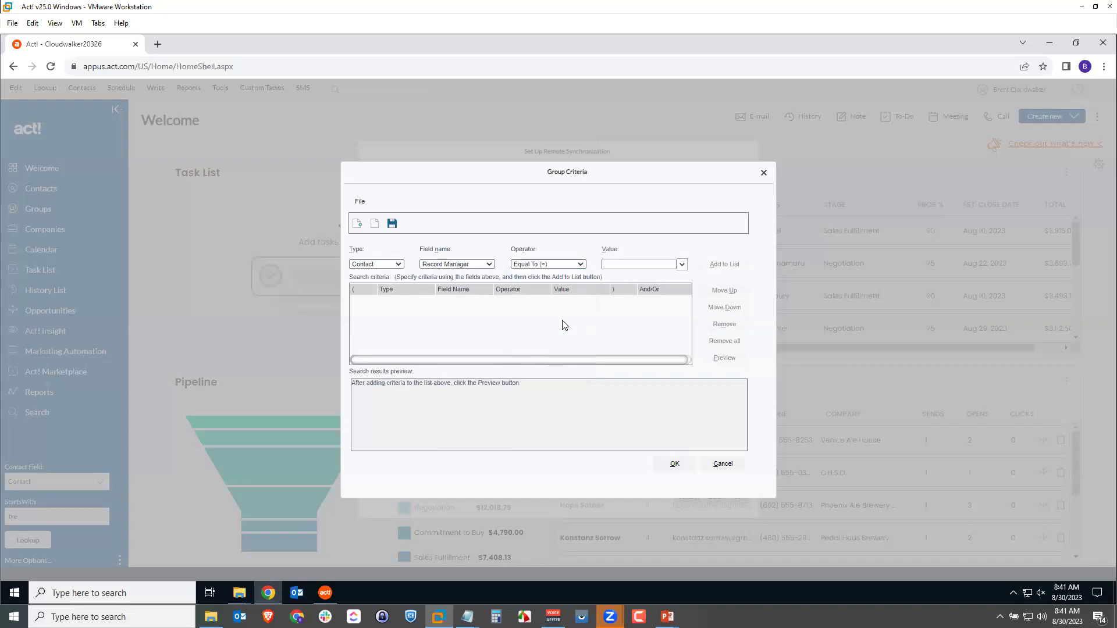
{"action": "left_click", "coordinate": [663, 264]}
{"action": "left_click", "coordinate": [724, 267]}
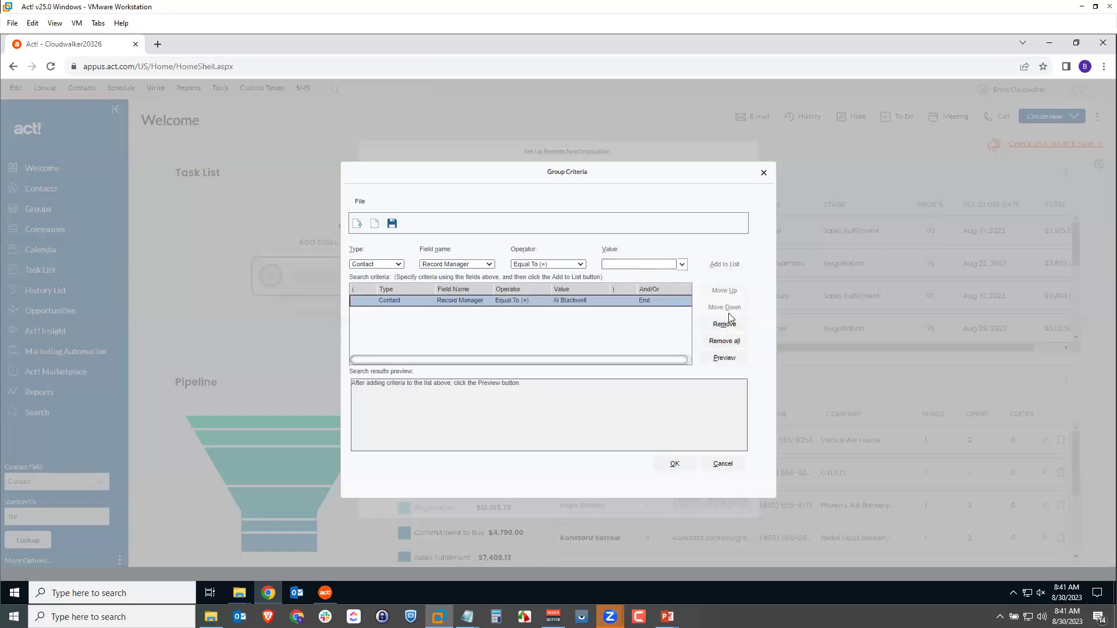
Preview the 22 matching contacts, accept the criteria and finish the sync set.
{"action": "left_click", "coordinate": [729, 360]}
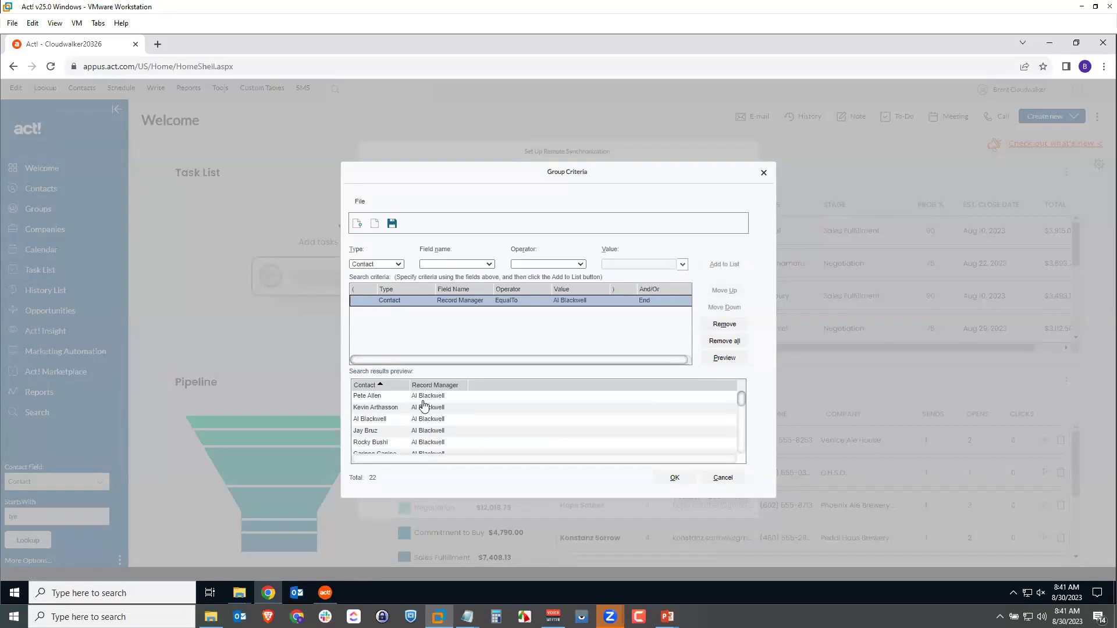
{"action": "left_click", "coordinate": [675, 478]}
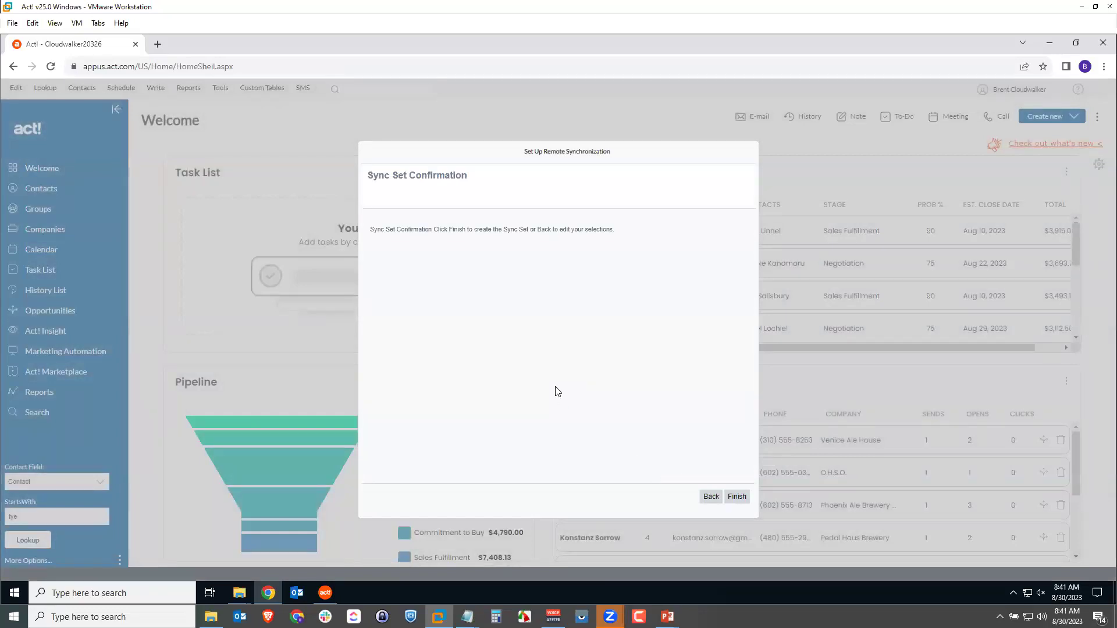
{"action": "left_click", "coordinate": [735, 497]}
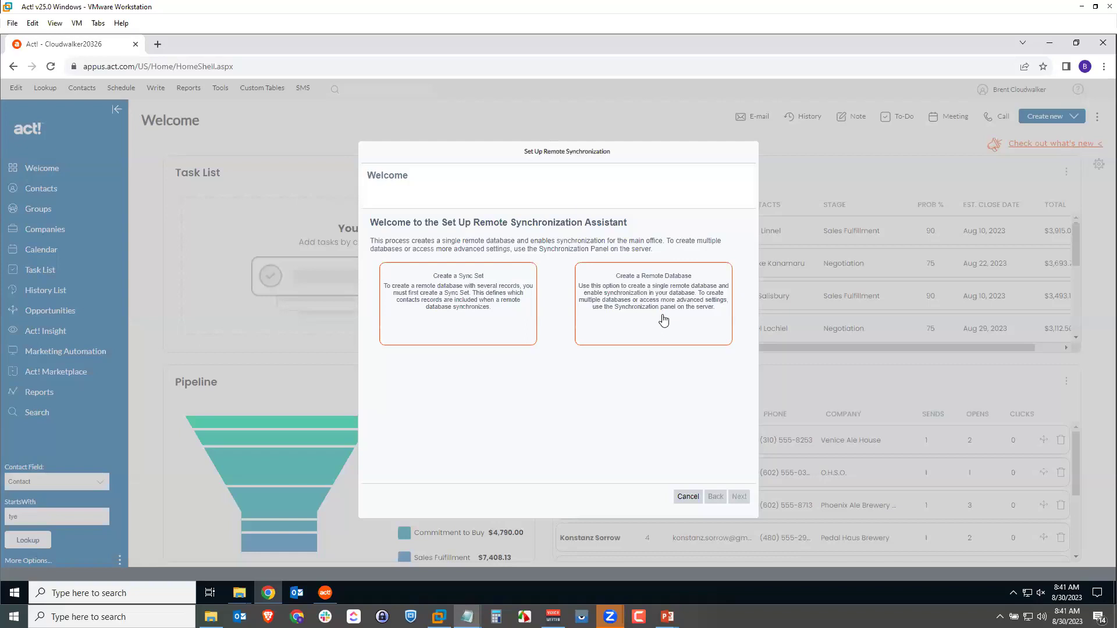
Start a new remote database named AlCloudwalker20326.
{"action": "left_click", "coordinate": [646, 288]}
{"action": "left_click", "coordinate": [470, 229]}
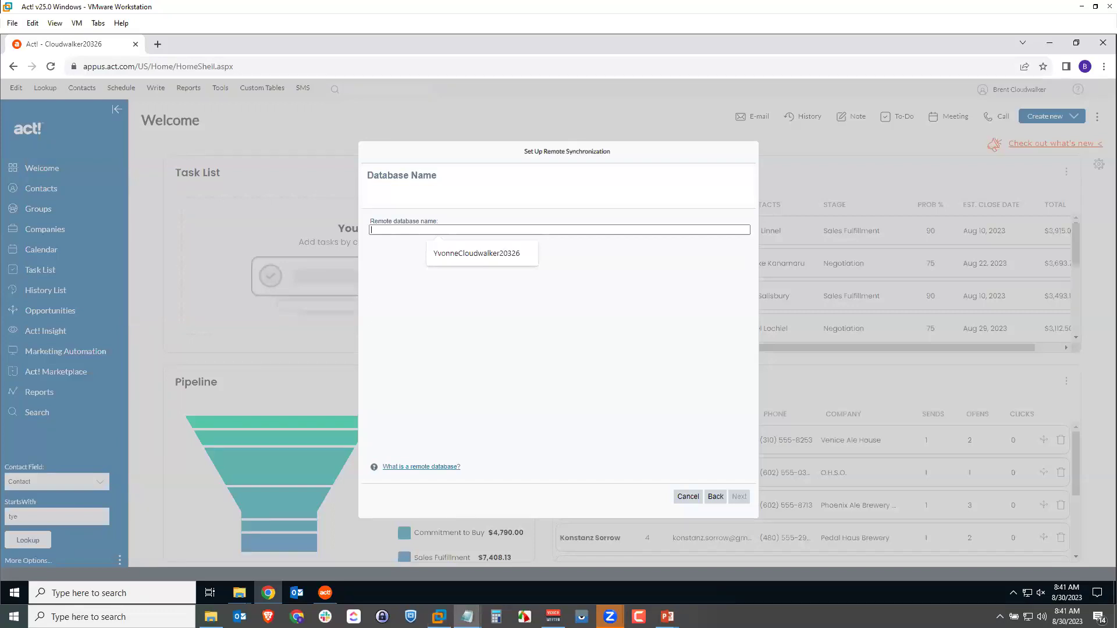
{"action": "left_click", "coordinate": [409, 230]}
{"action": "type", "text": "AlCloudwalker20326"}
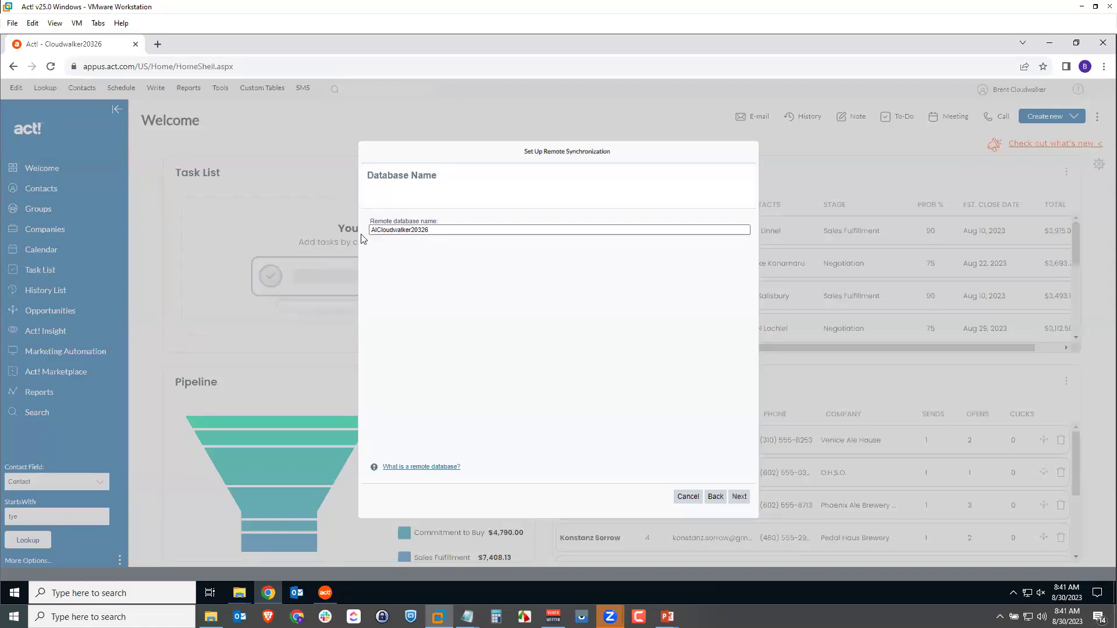
{"action": "left_click", "coordinate": [380, 231]}
{"action": "left_click", "coordinate": [739, 497]}
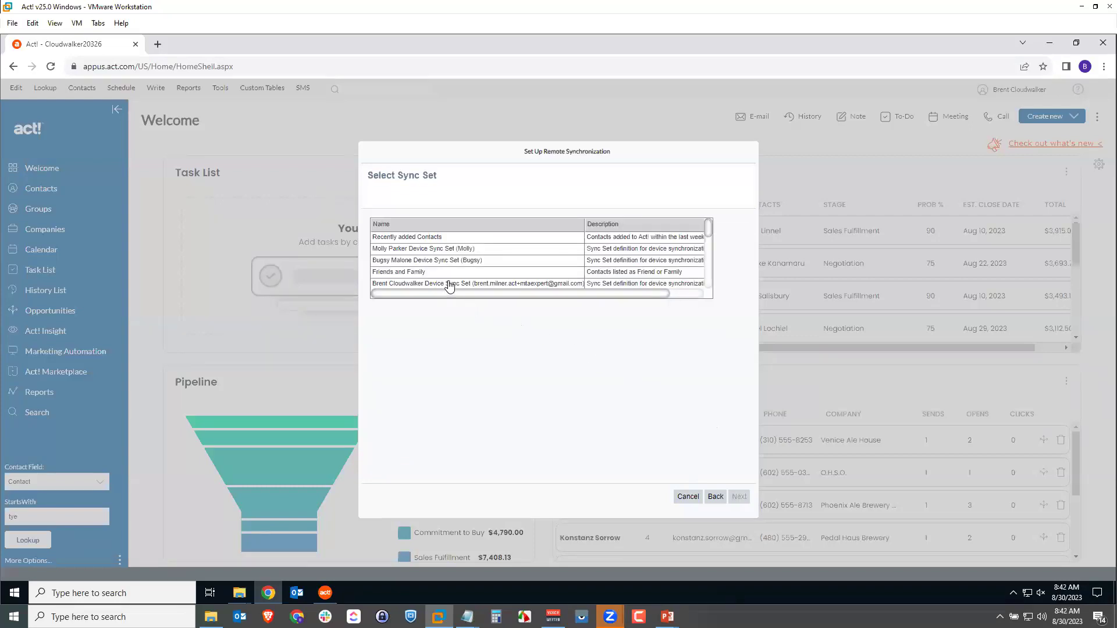
{"action": "left_click_drag", "start_coordinate": [707, 230], "coordinate": [707, 260]}
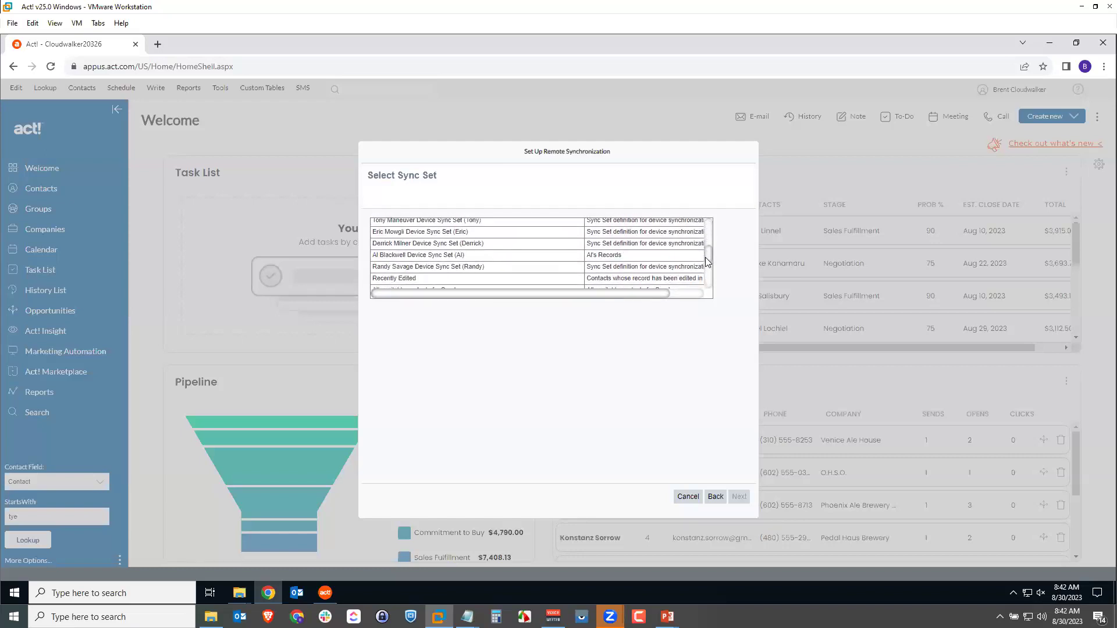
{"action": "left_click", "coordinate": [596, 260]}
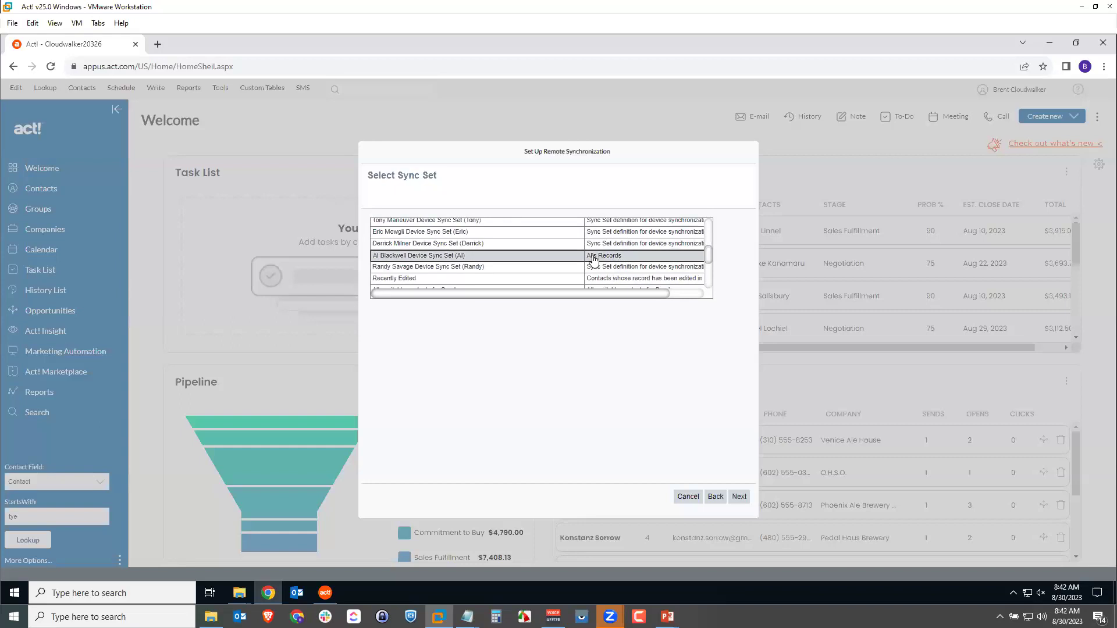
{"action": "left_click", "coordinate": [739, 497]}
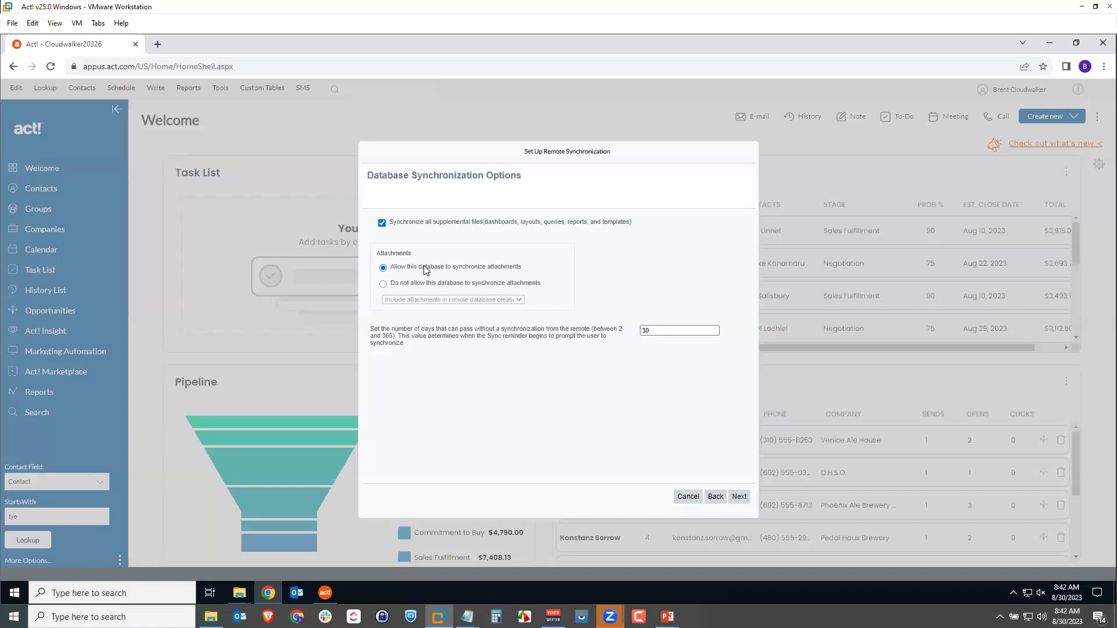
Change the sync reminder from 30 to 5 days and create the database after the summary.
{"action": "left_click", "coordinate": [647, 329]}
{"action": "key", "text": "ctrl+a"}
{"action": "type", "text": "5"}
{"action": "left_click", "coordinate": [738, 497]}
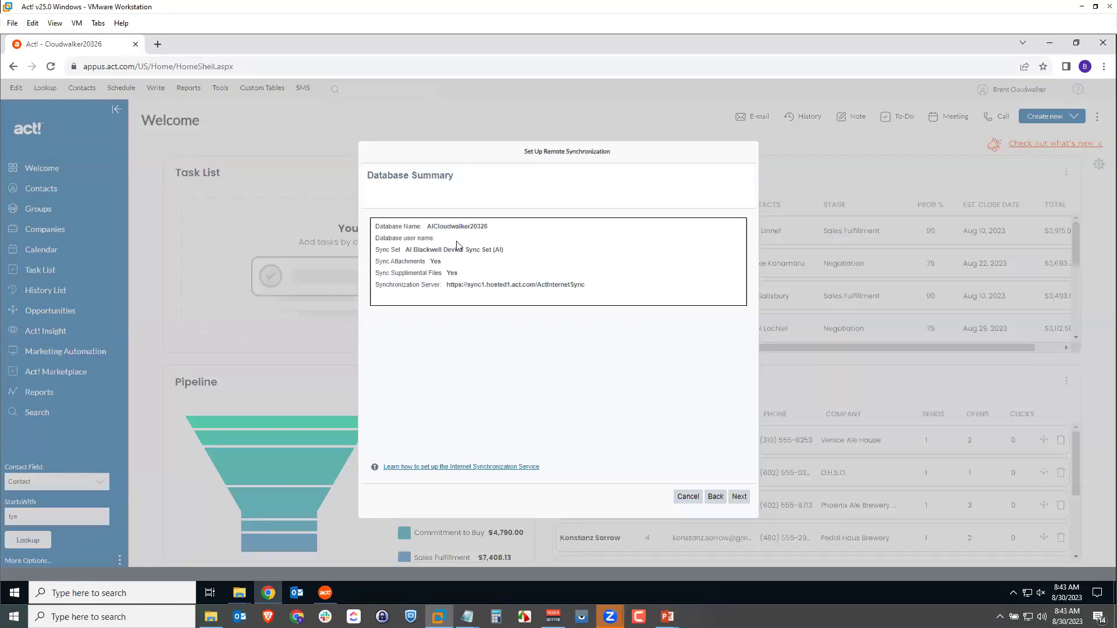
{"action": "left_click", "coordinate": [742, 496]}
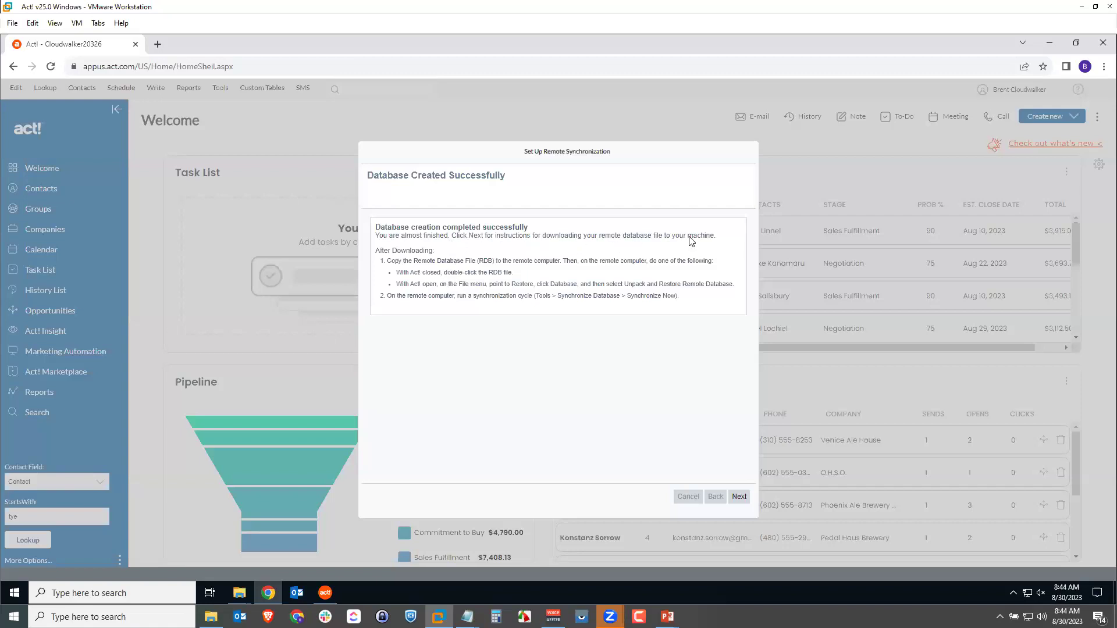
Download AlCloudwalker20326.rdb and show Chrome's full downloads list.
{"action": "left_click", "coordinate": [739, 498]}
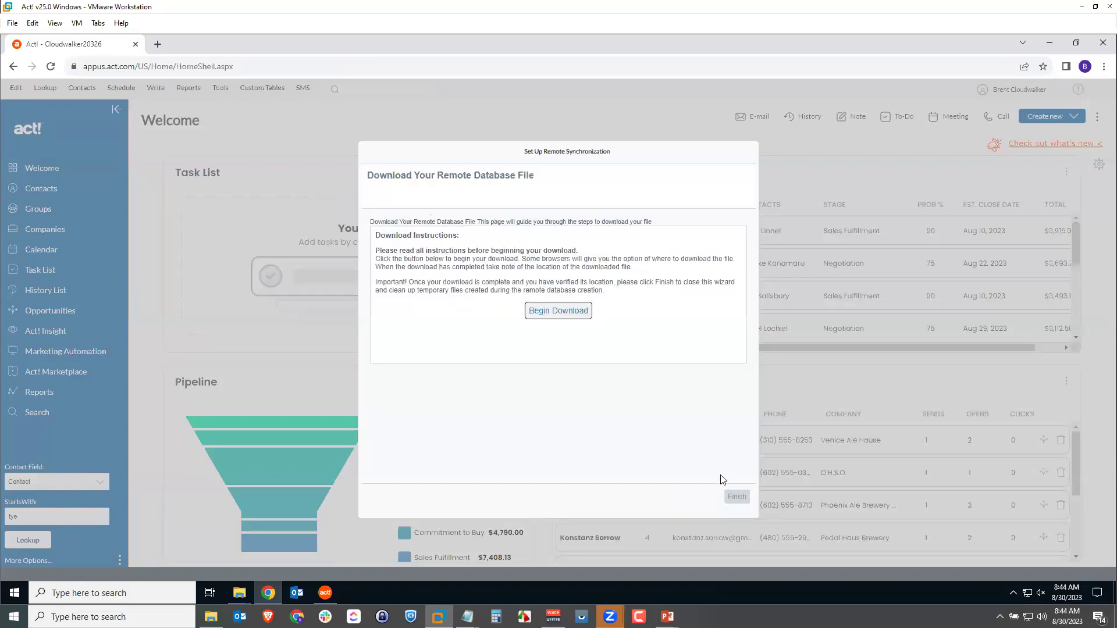
{"action": "left_click", "coordinate": [560, 314]}
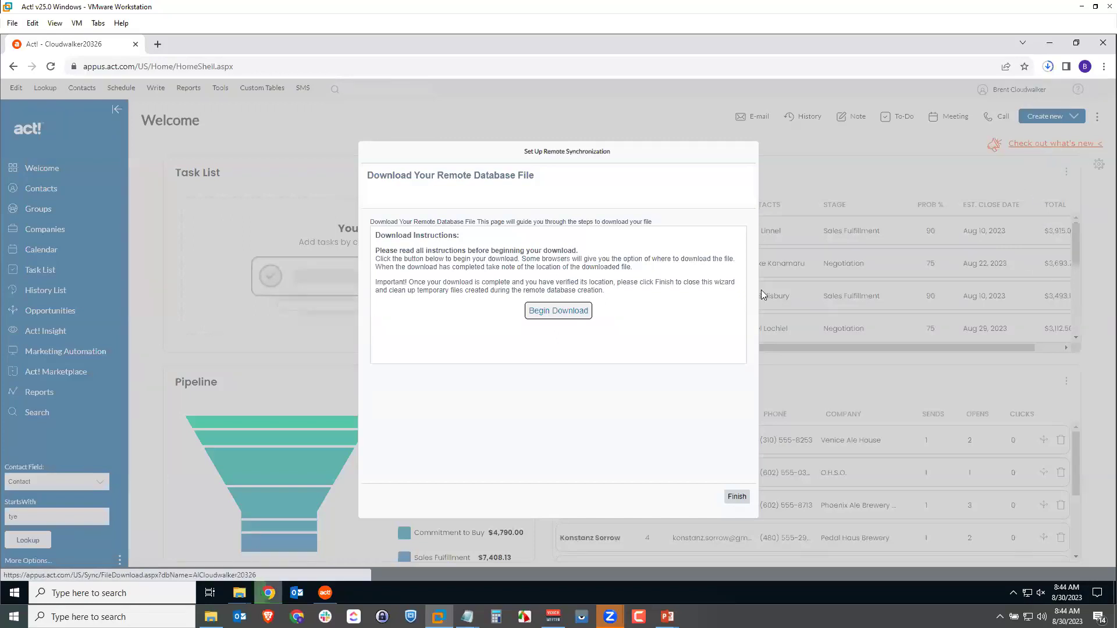
{"action": "left_click", "coordinate": [1048, 67]}
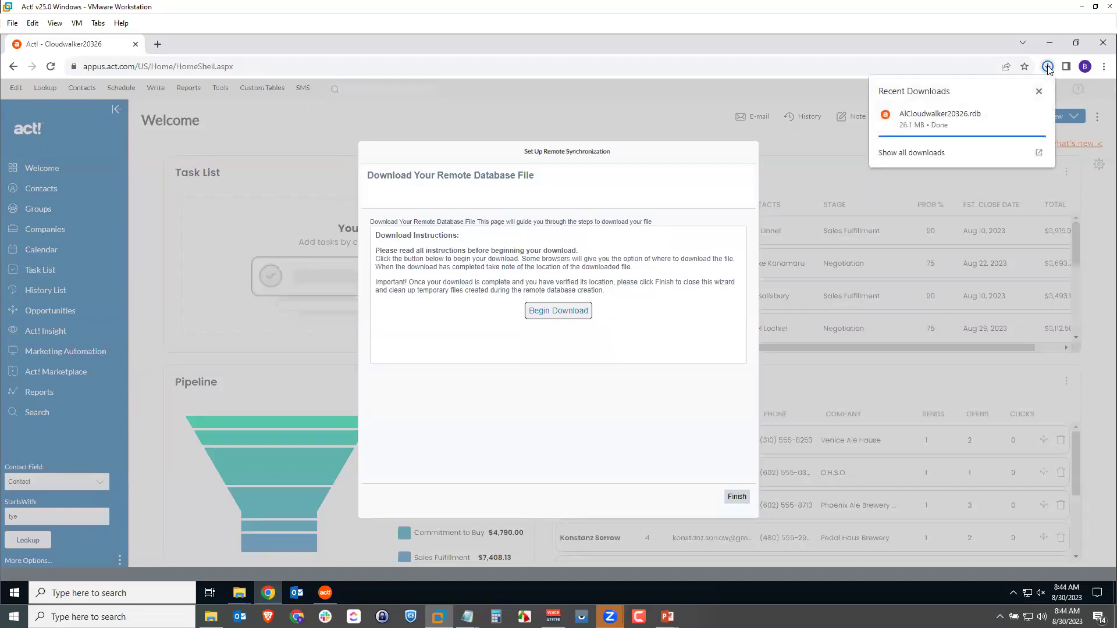
{"action": "left_click", "coordinate": [1035, 153]}
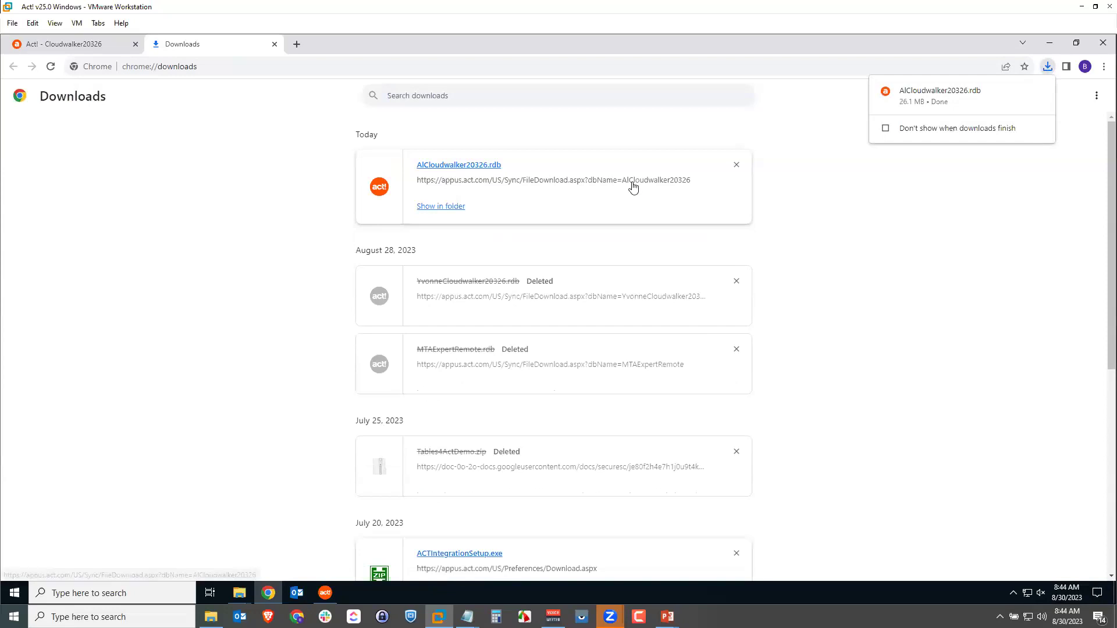
Locate AlCloudwalker20326.rdb in Downloads, then close the downloads tab and the remote sync wizard.
{"action": "left_click", "coordinate": [432, 208]}
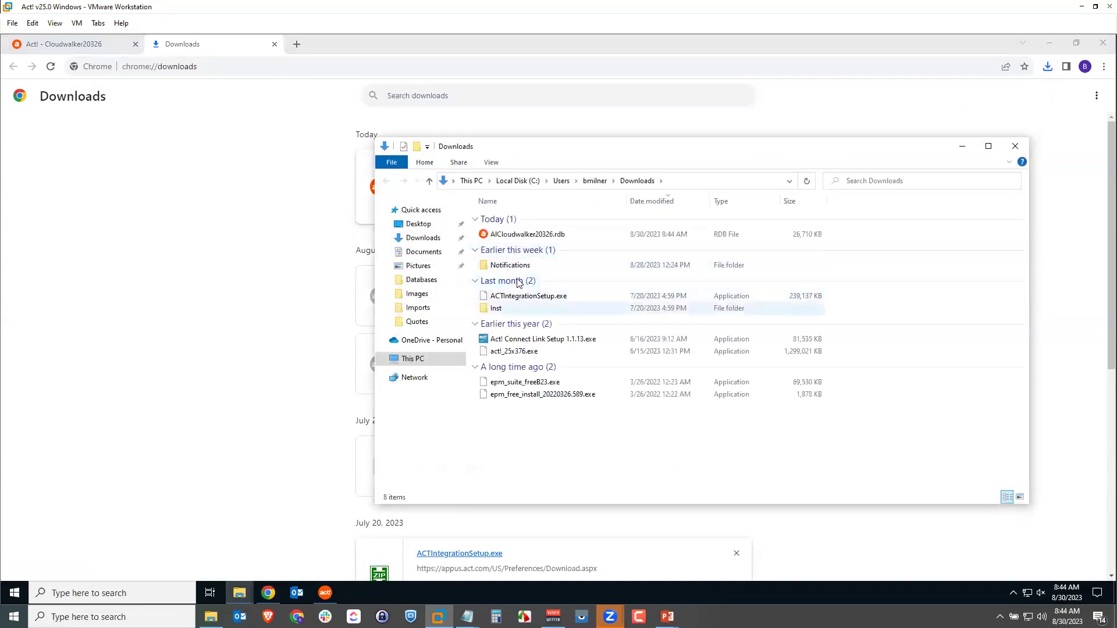
{"action": "left_click", "coordinate": [504, 234]}
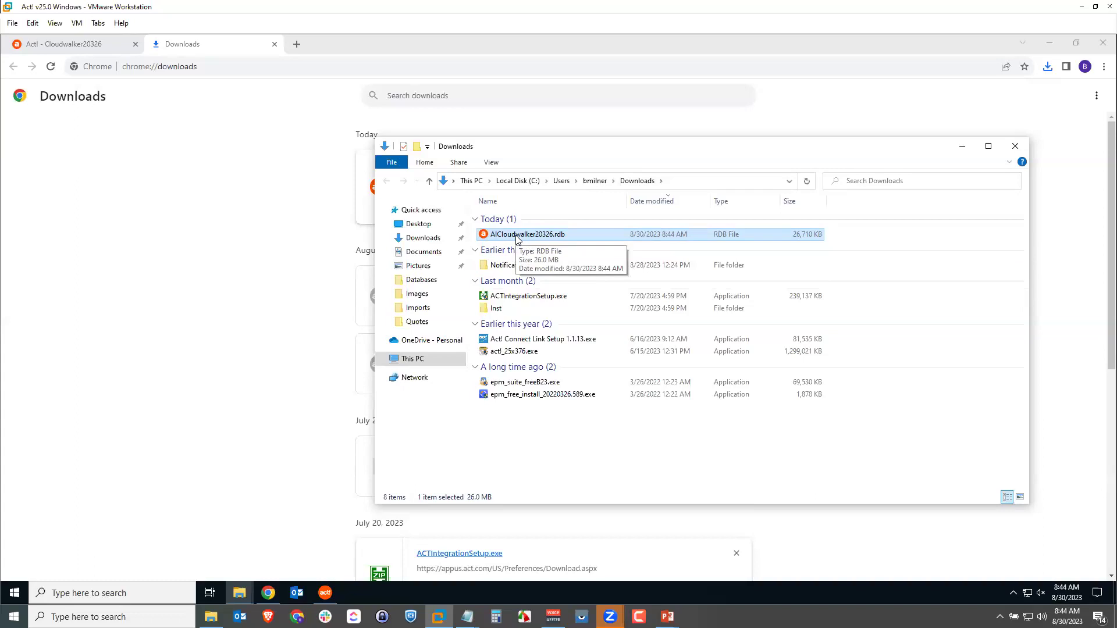
{"action": "left_click", "coordinate": [274, 44]}
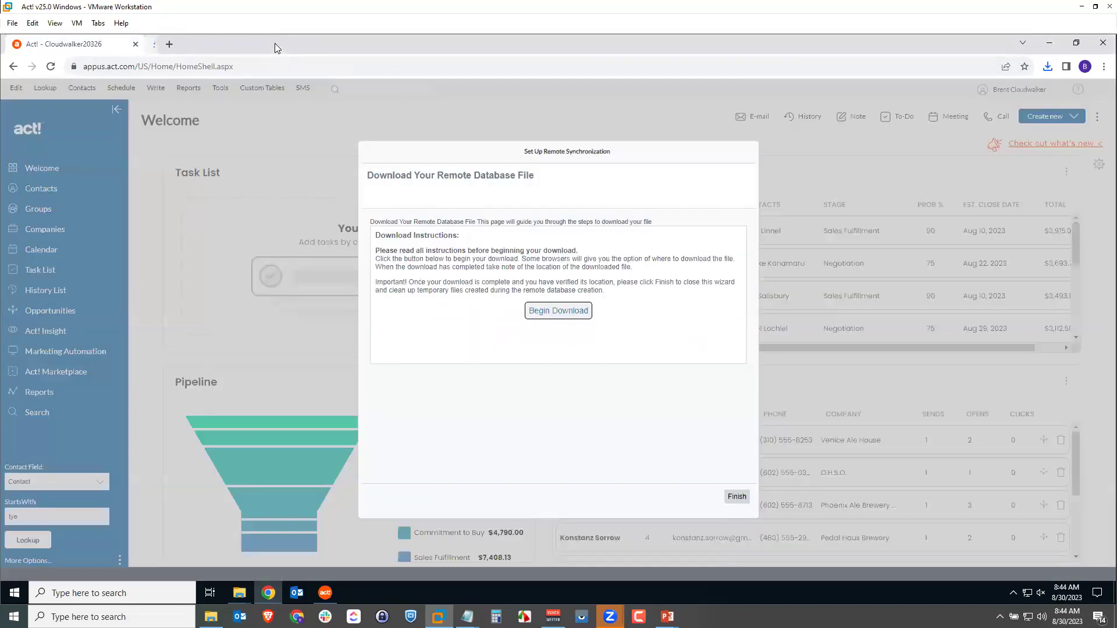
{"action": "left_click", "coordinate": [736, 497]}
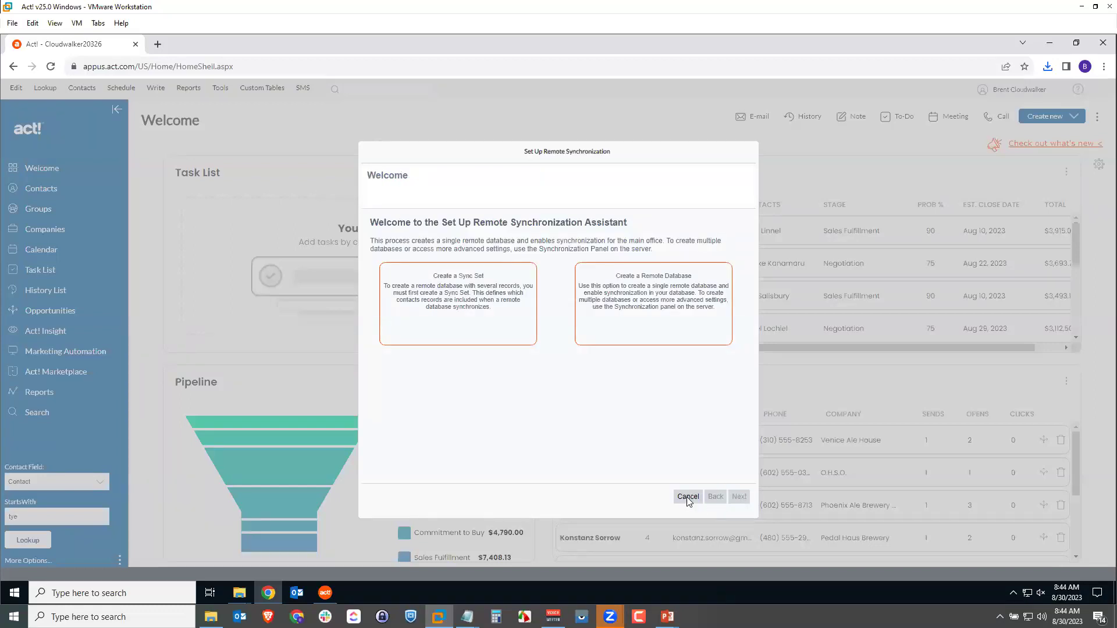
{"action": "left_click", "coordinate": [688, 497]}
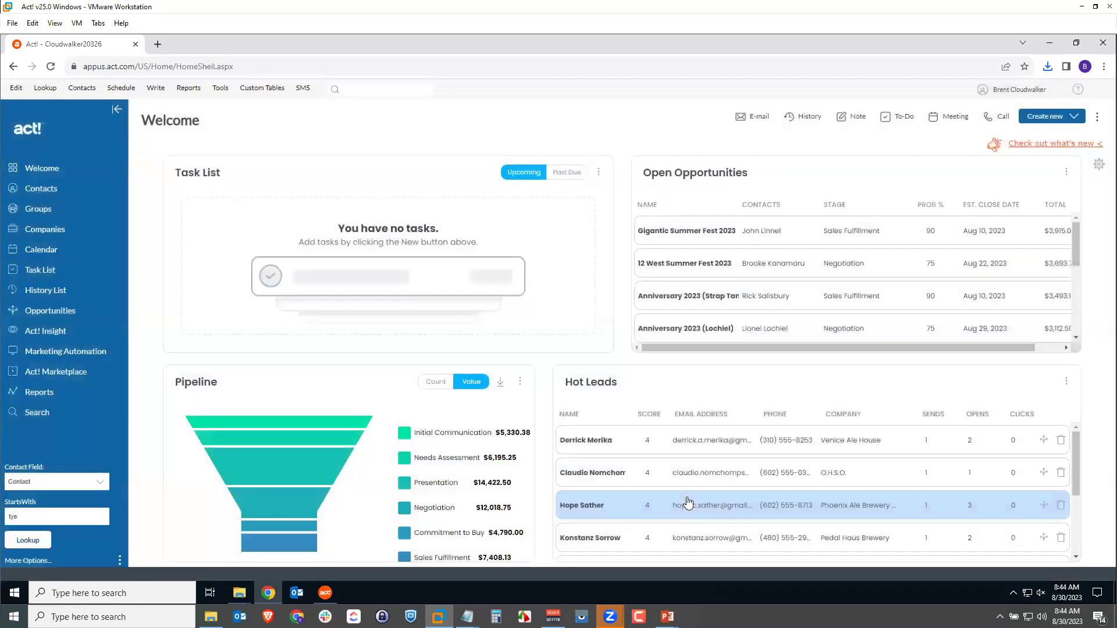
In Act! desktop, choose File > Restore > Database with Unpack and Restore Remote Database.
{"action": "left_click", "coordinate": [1049, 43]}
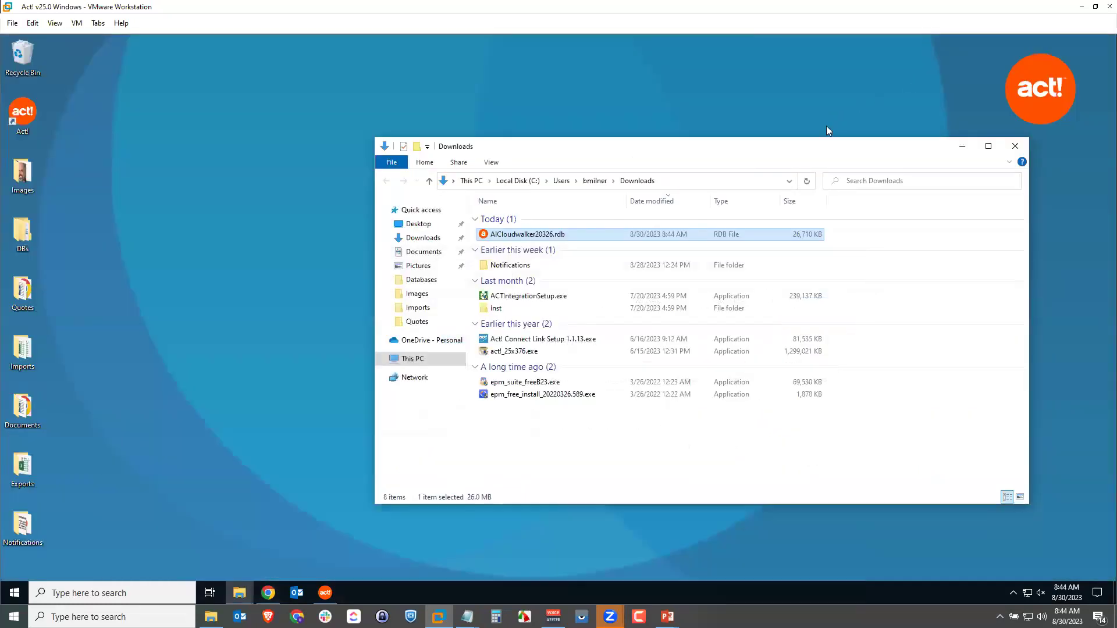
{"action": "left_click", "coordinate": [323, 594]}
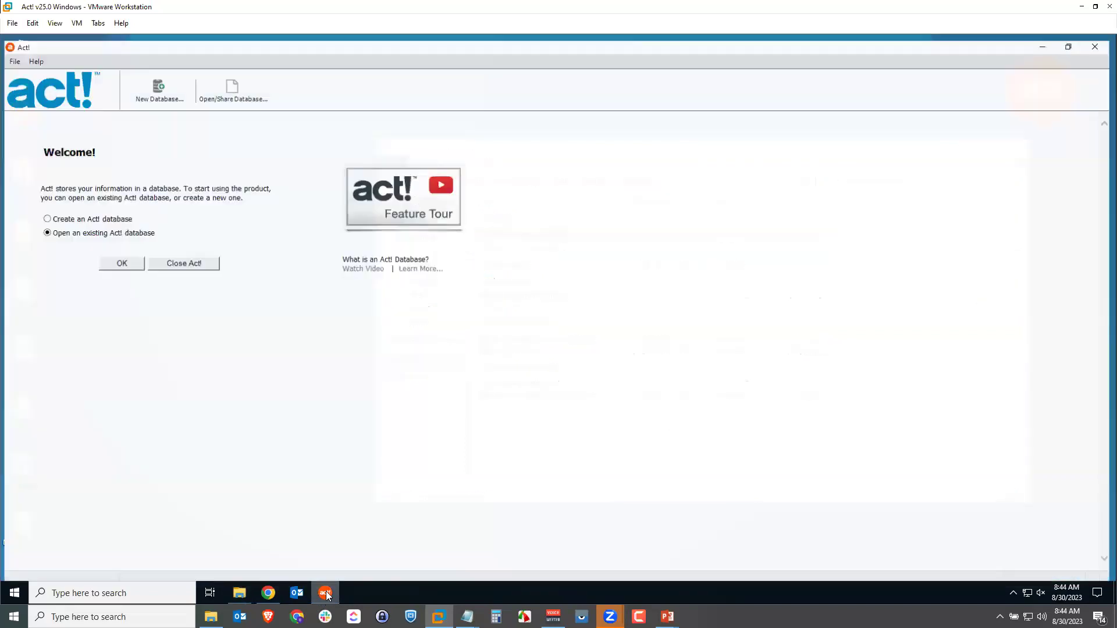
{"action": "left_click", "coordinate": [326, 593]}
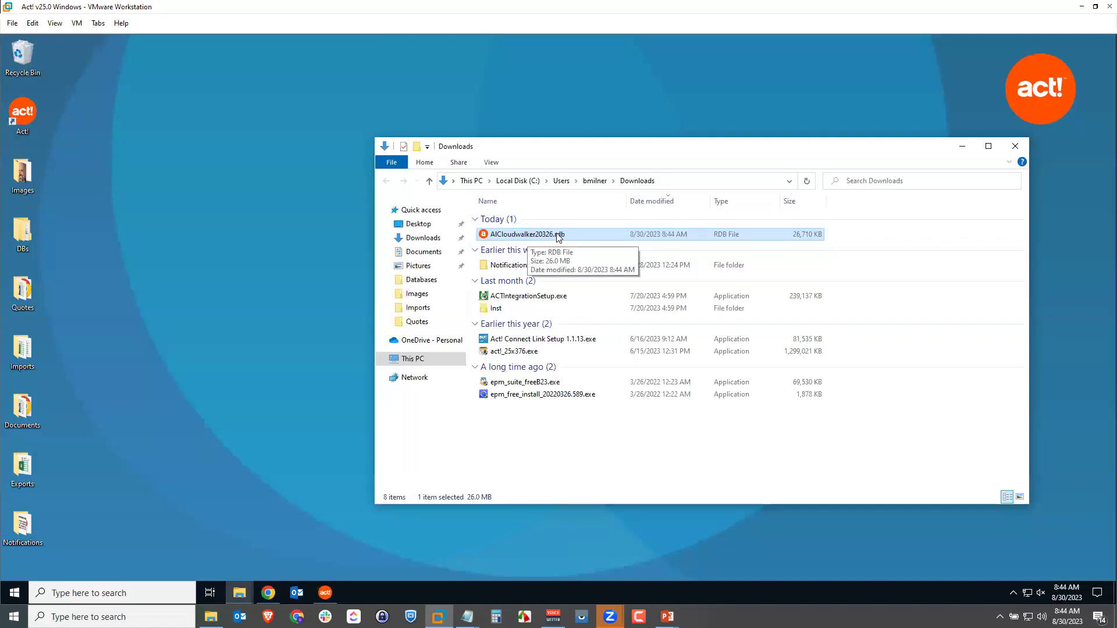
{"action": "left_click", "coordinate": [325, 592]}
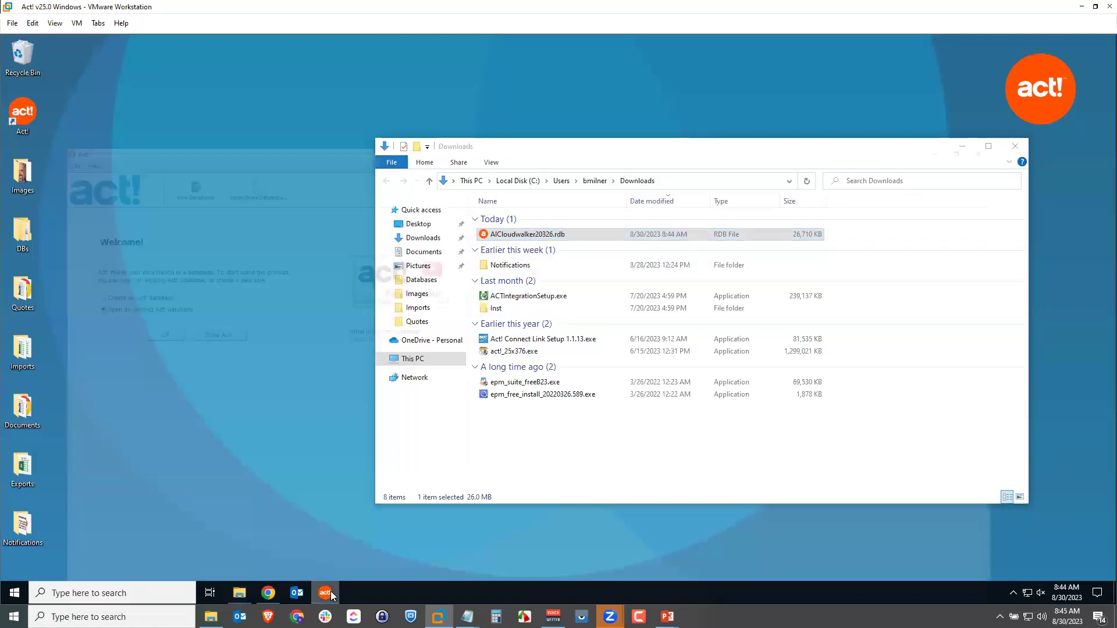
{"action": "left_click", "coordinate": [9, 56]}
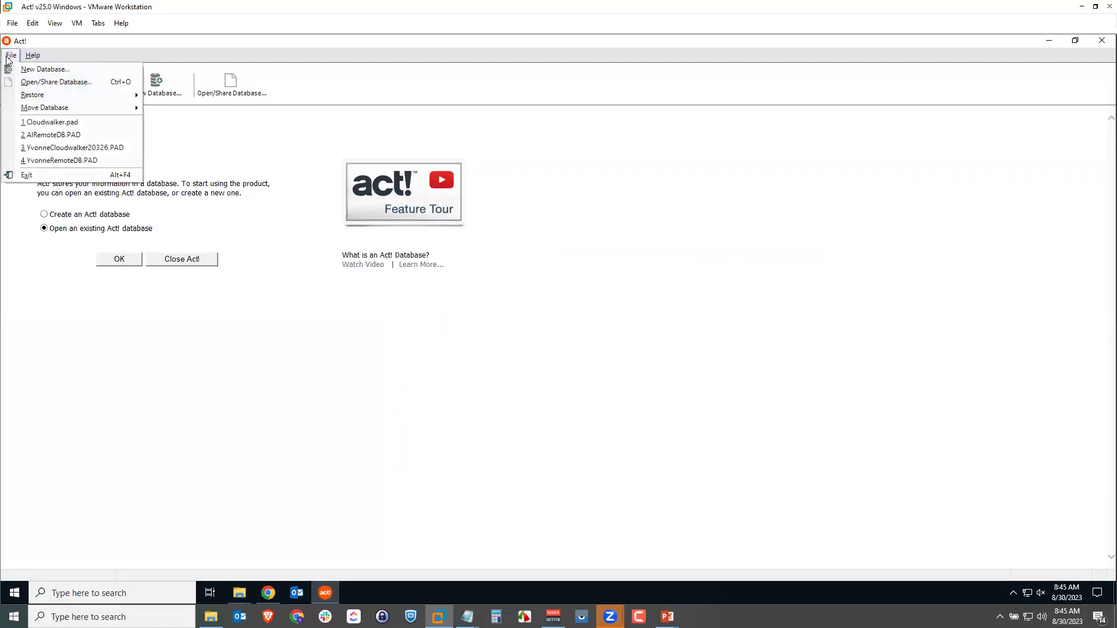
{"action": "mouse_move", "coordinate": [103, 100]}
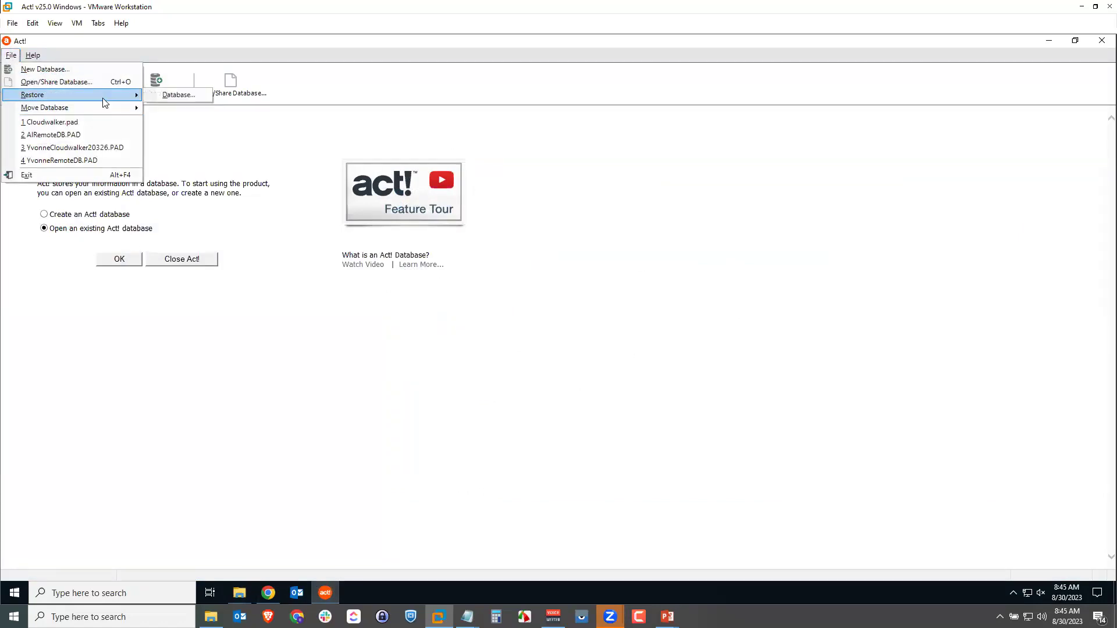
{"action": "left_click", "coordinate": [170, 97]}
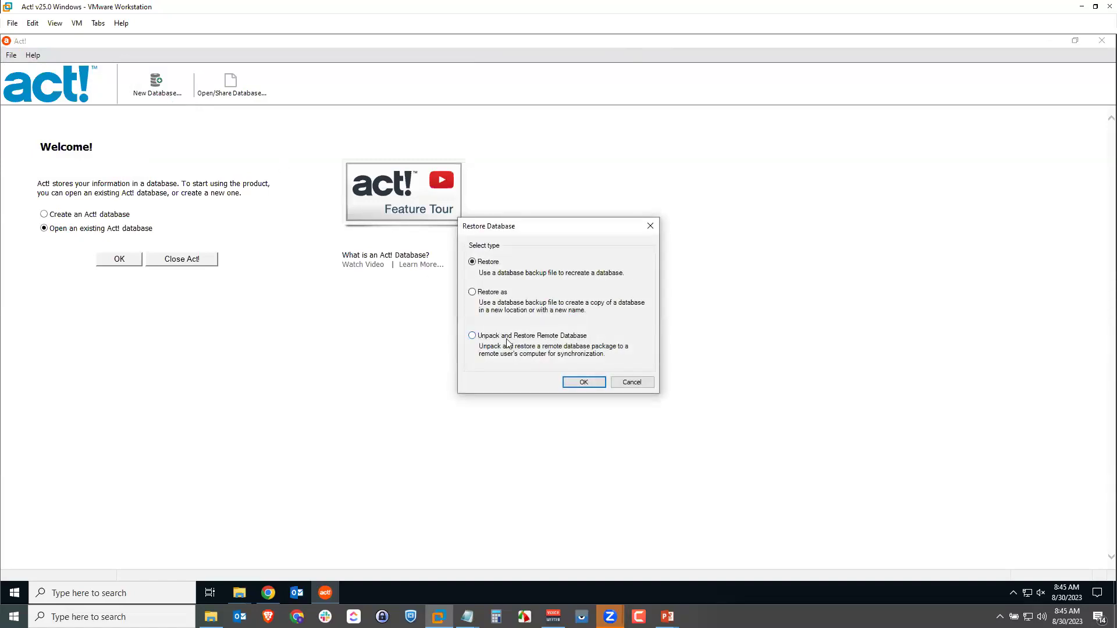
{"action": "left_click", "coordinate": [472, 336]}
{"action": "left_click", "coordinate": [584, 382]}
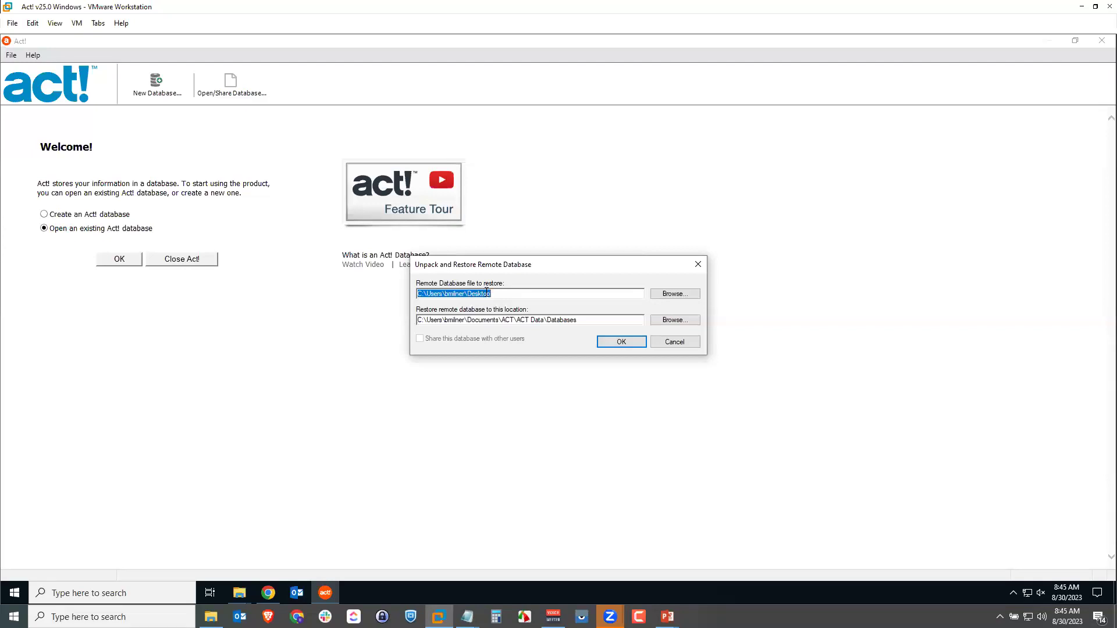
Select AlCloudwalker20326.rdb from the Downloads folder as the file to restore.
{"action": "left_click", "coordinate": [684, 294]}
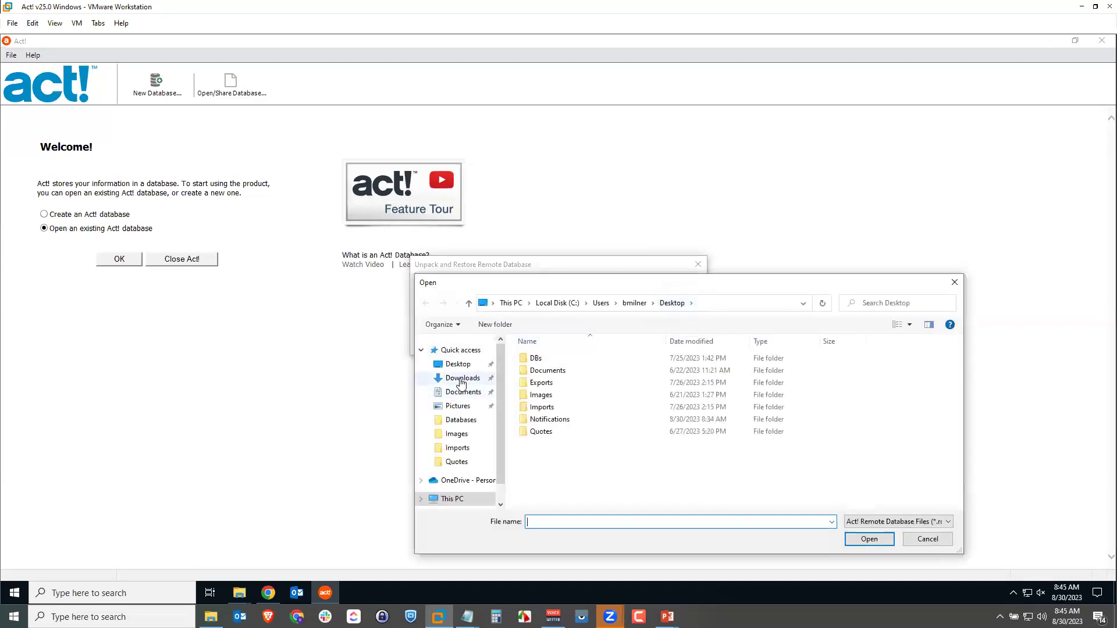
{"action": "left_click", "coordinate": [459, 377]}
{"action": "left_click", "coordinate": [559, 375]}
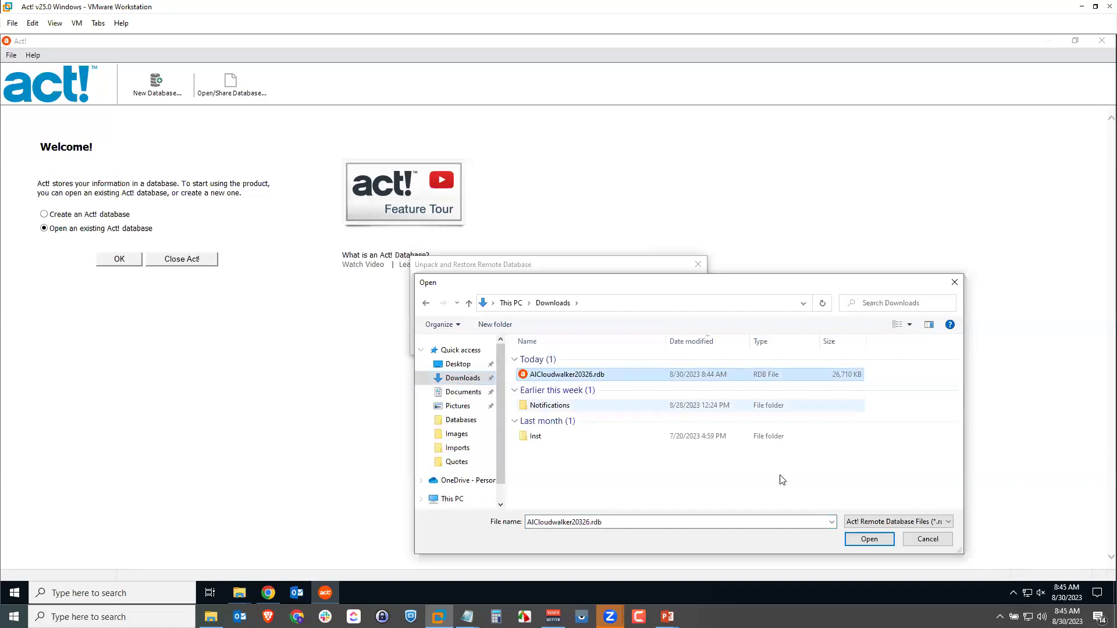
{"action": "left_click", "coordinate": [869, 539]}
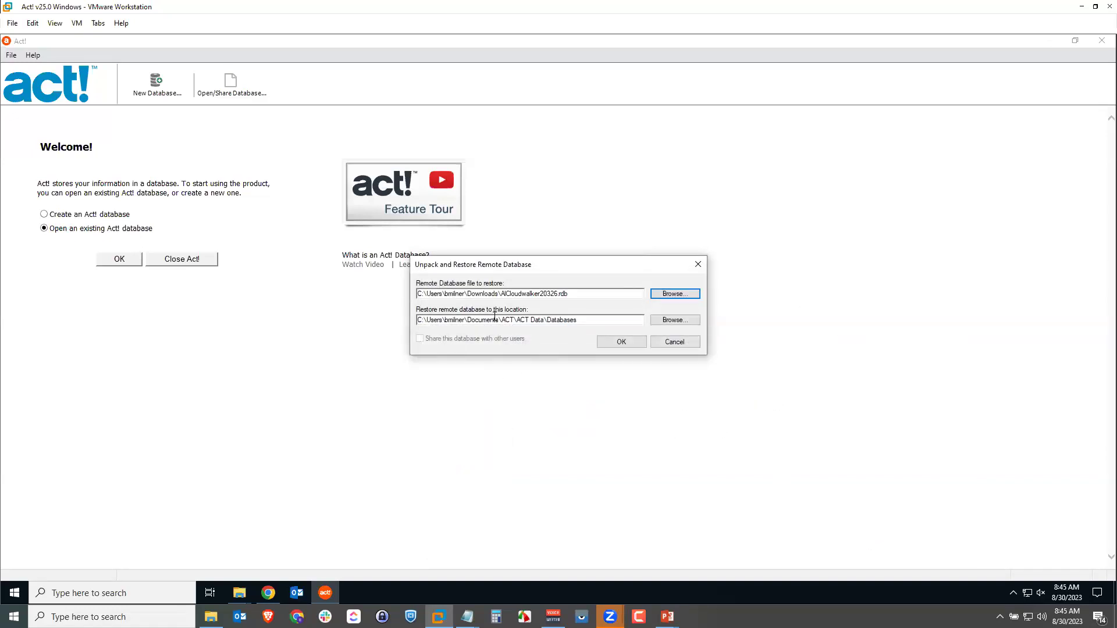
Unpack AlCloudwalker20326, delete its backup file, and log on as Al with a blank password.
{"action": "left_click", "coordinate": [612, 342]}
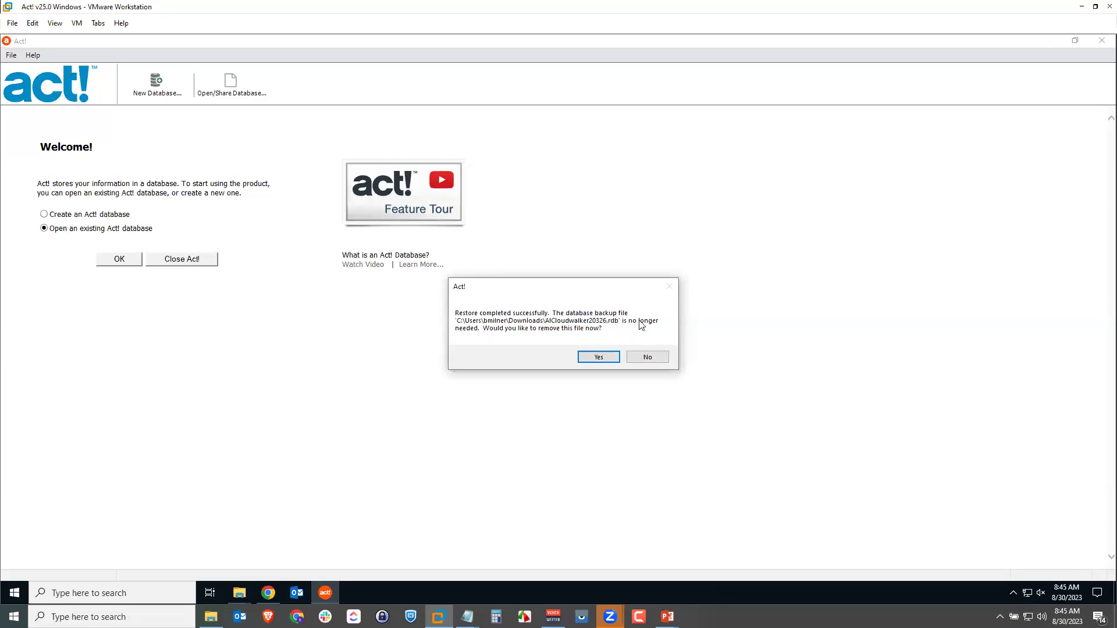
{"action": "left_click", "coordinate": [598, 357]}
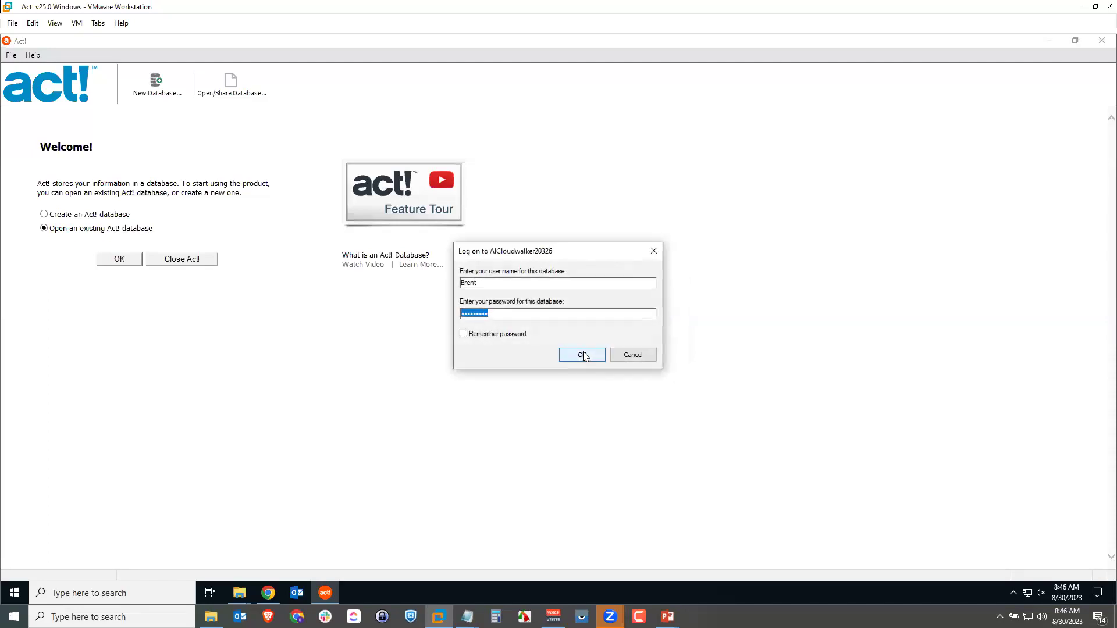
{"action": "double_click", "coordinate": [461, 283]}
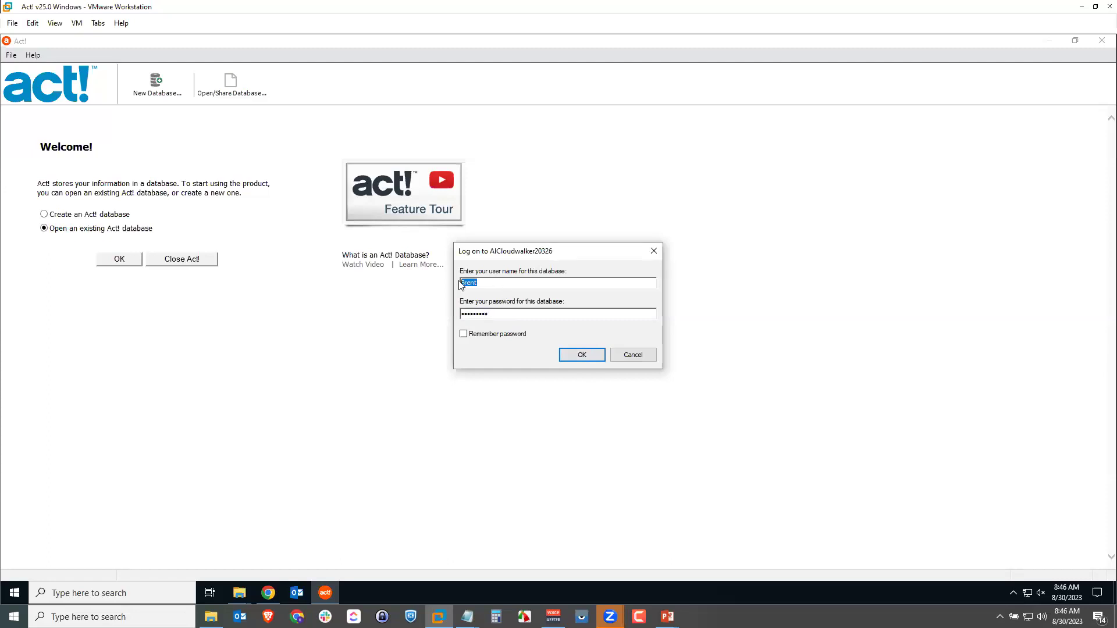
{"action": "type", "text": "Al"}
{"action": "key", "text": "Tab"}
{"action": "key", "text": "BackSpace"}
{"action": "left_click", "coordinate": [572, 355]}
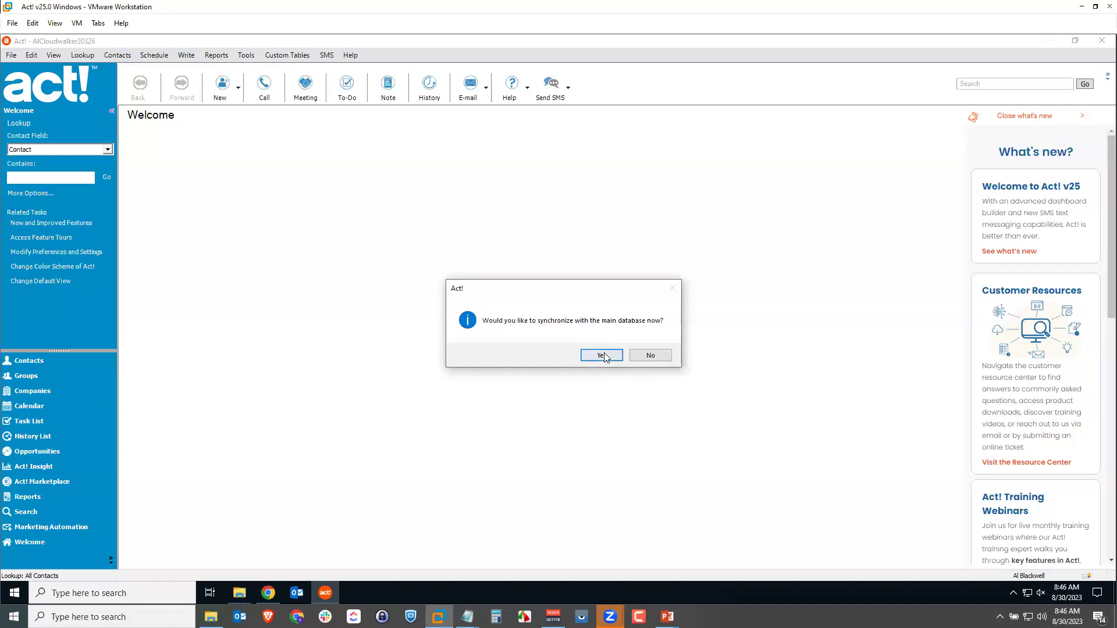
Synchronize with the main database, then advance to the Best Practices for Synchronization slide.
{"action": "left_click", "coordinate": [602, 356]}
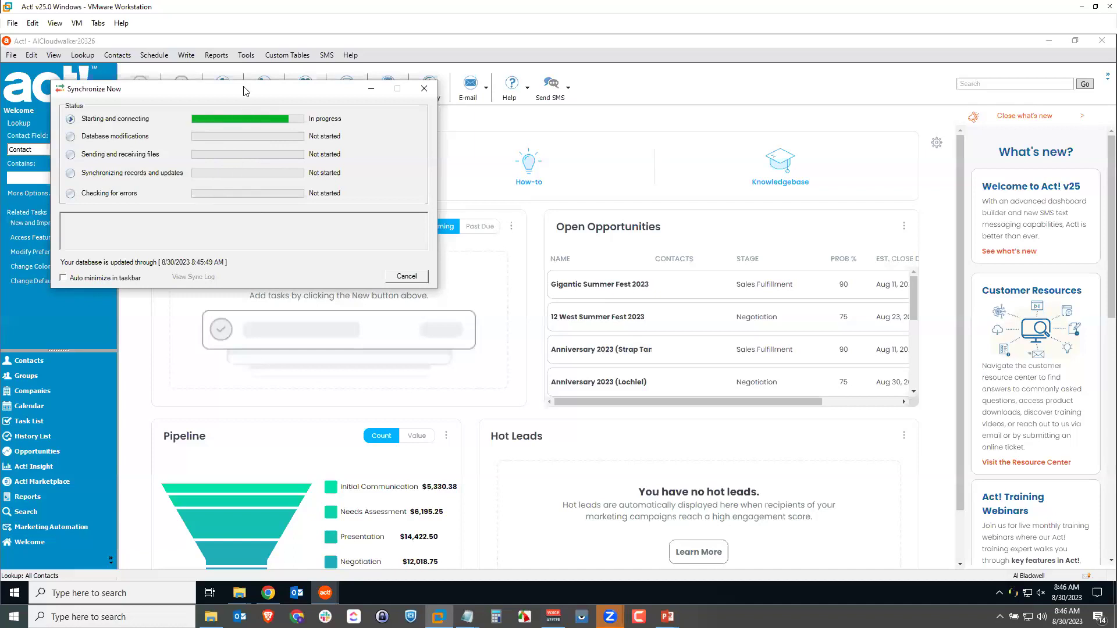
{"action": "left_click_drag", "start_coordinate": [243, 87], "coordinate": [307, 134]}
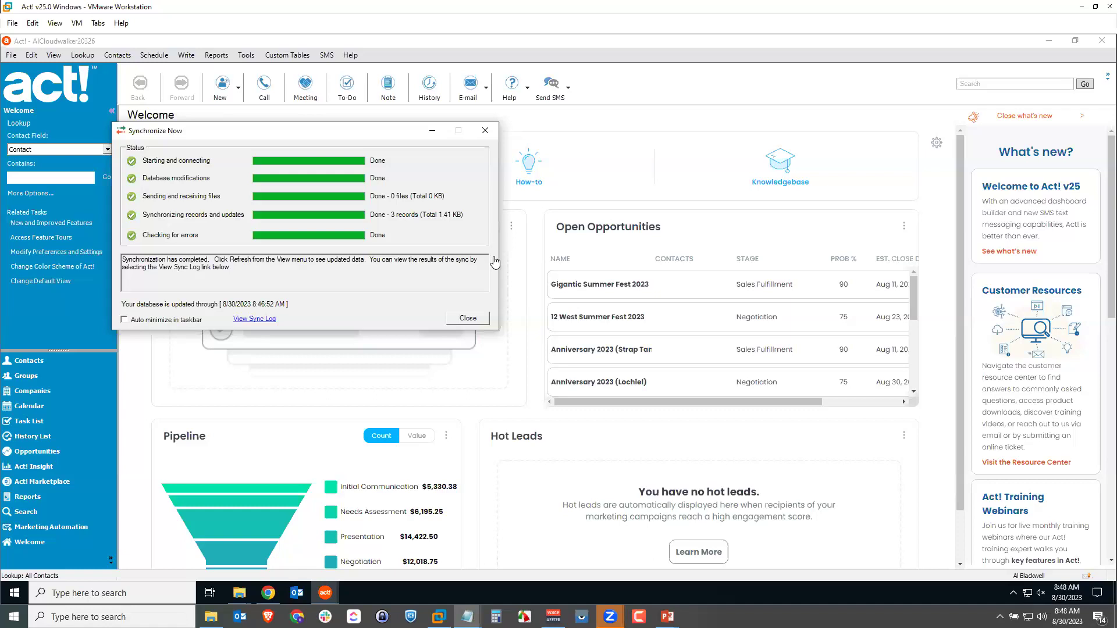
{"action": "left_click", "coordinate": [473, 320]}
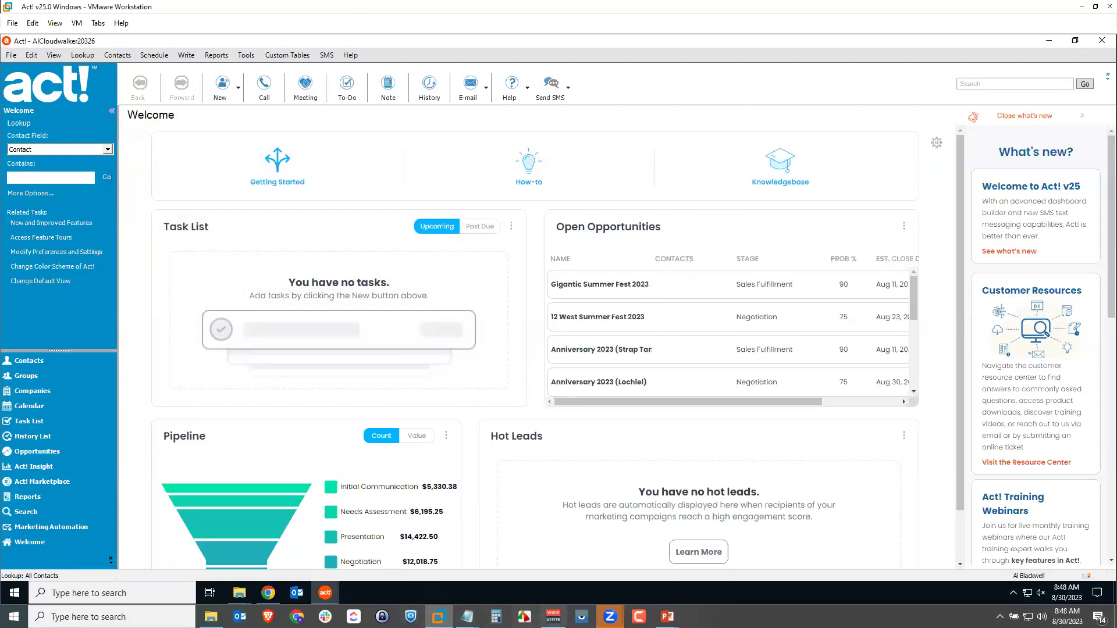
{"action": "mouse_move", "coordinate": [667, 615]}
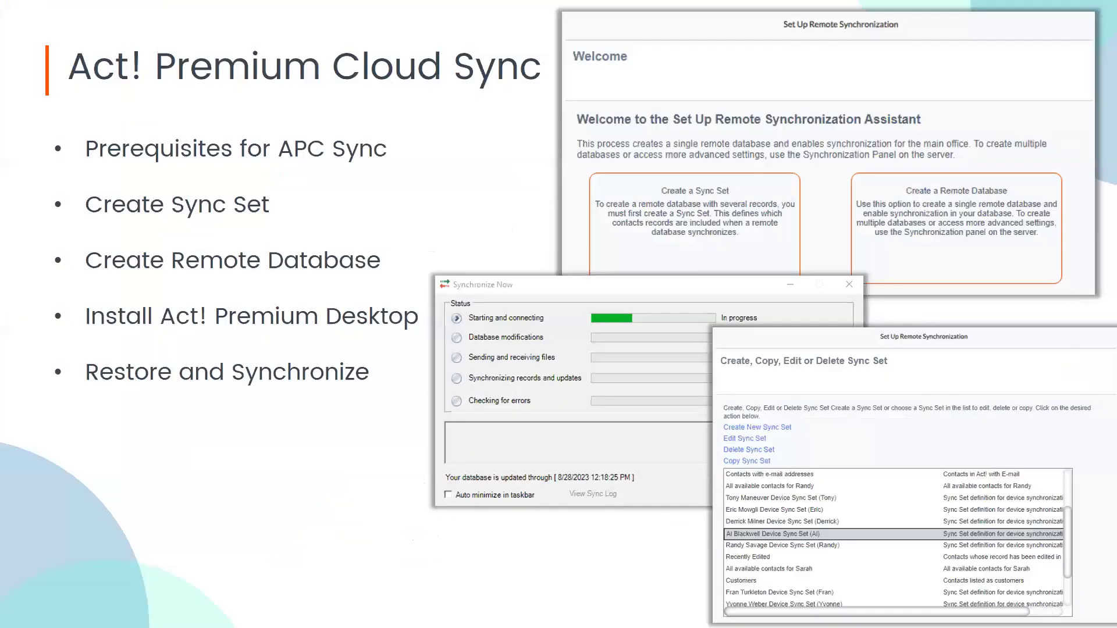
{"action": "key", "text": "Right"}
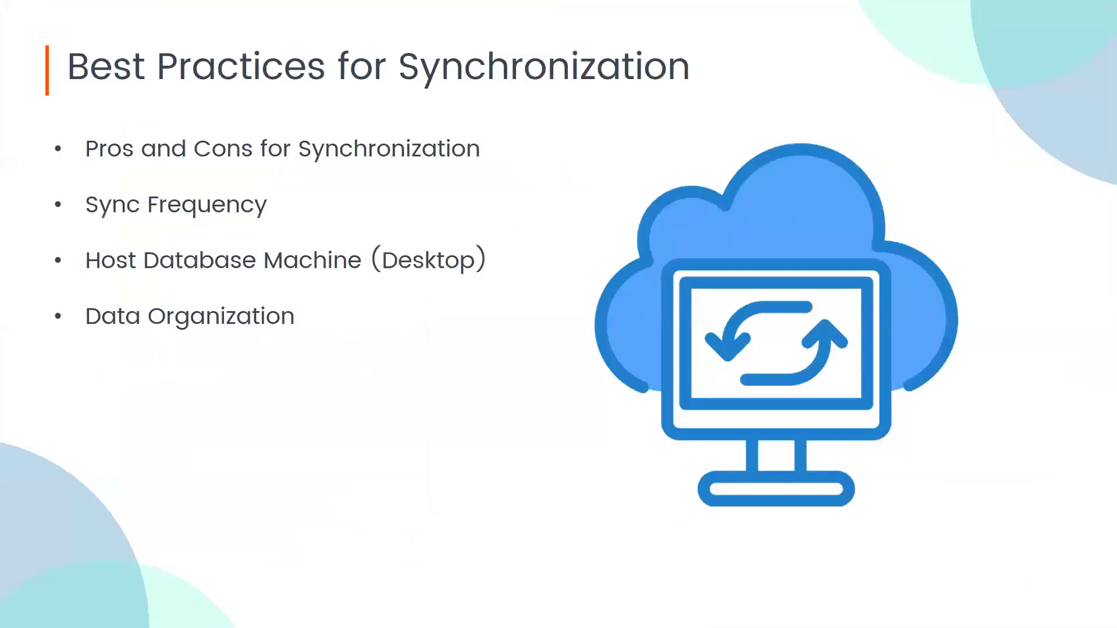